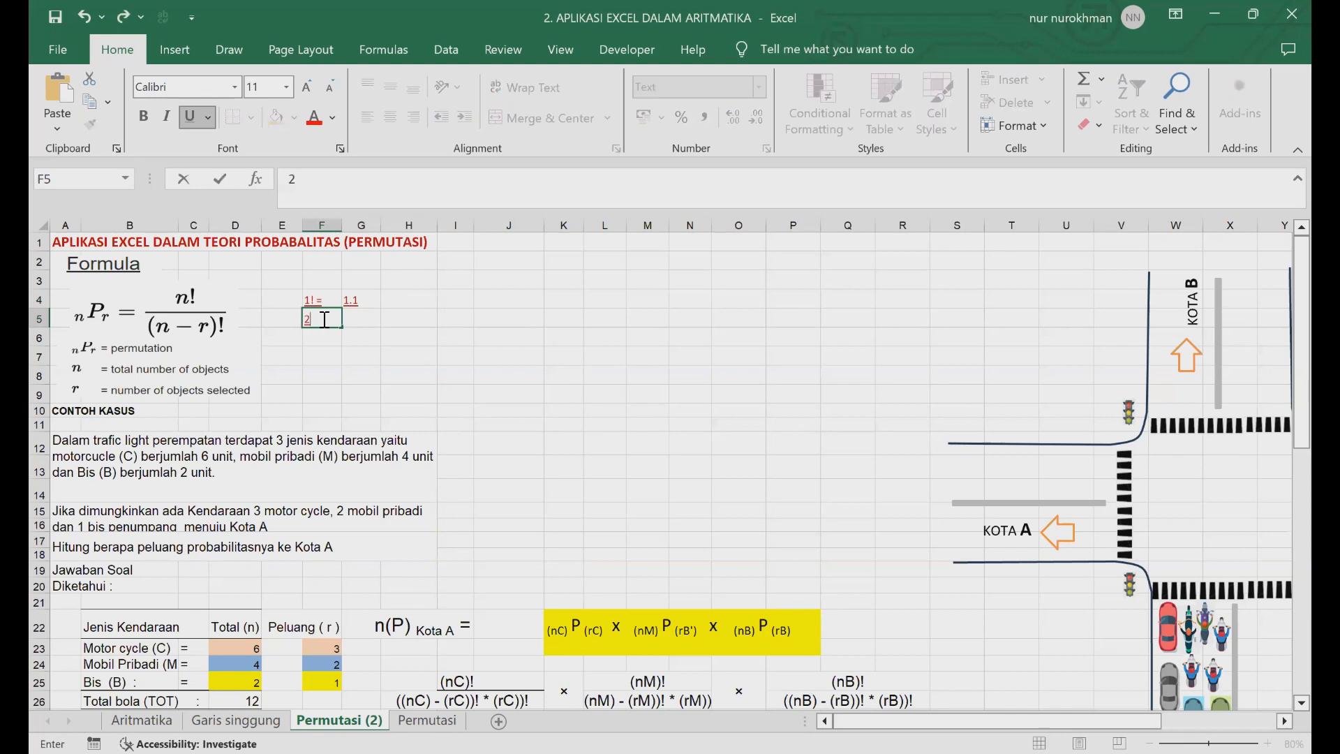
Enter the label "2! =" in cell F5 and remove the underline from the factorial example cells.
text(! =)
key(Return)
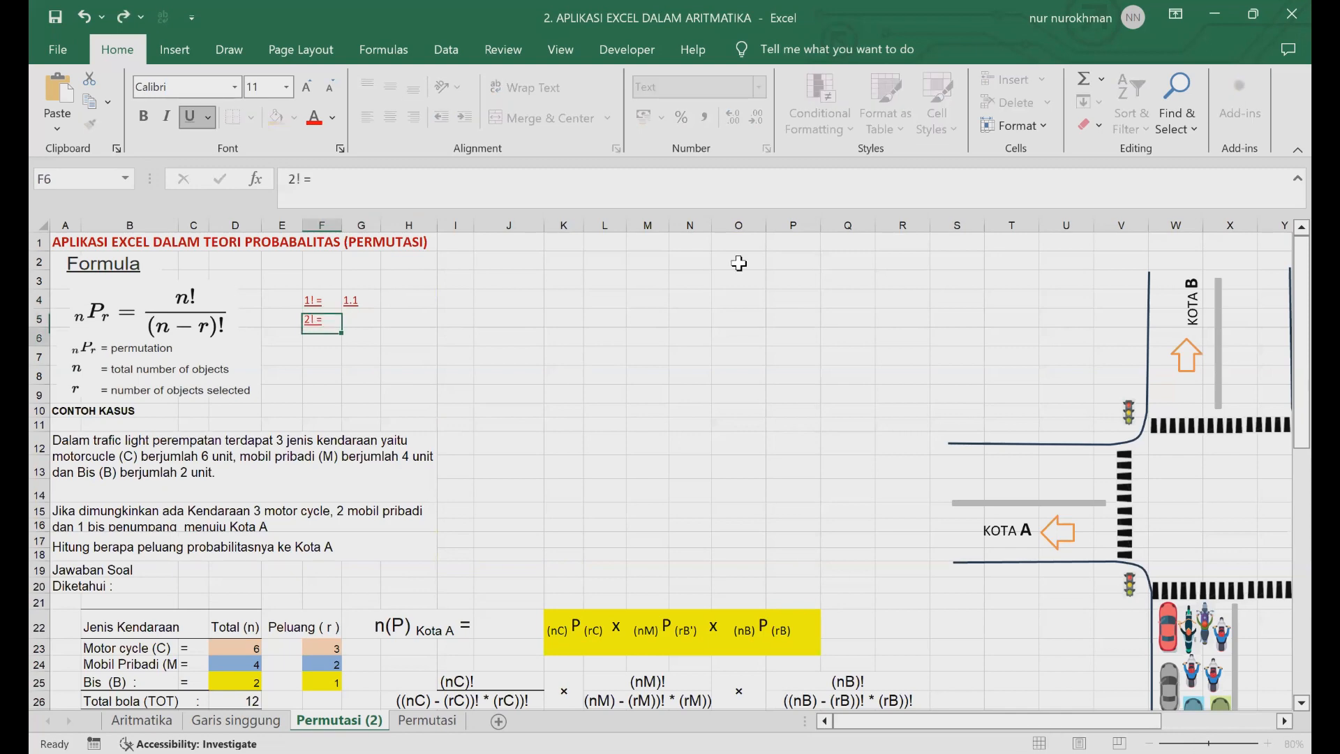
drag(310, 304, 361, 337)
click(191, 120)
Write the factorial expansions 1*1 in cell G4 and 1*2 in cell G5.
click(360, 337)
click(358, 312)
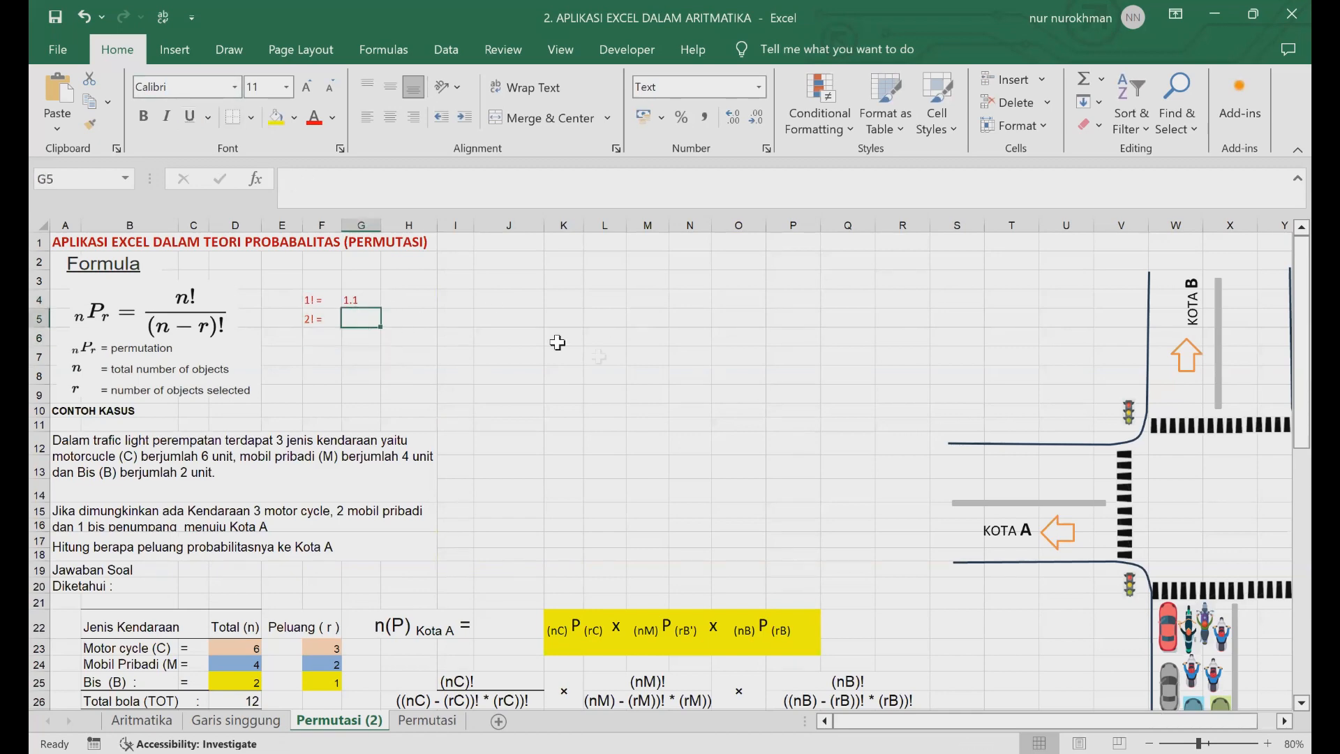
text(1.2)
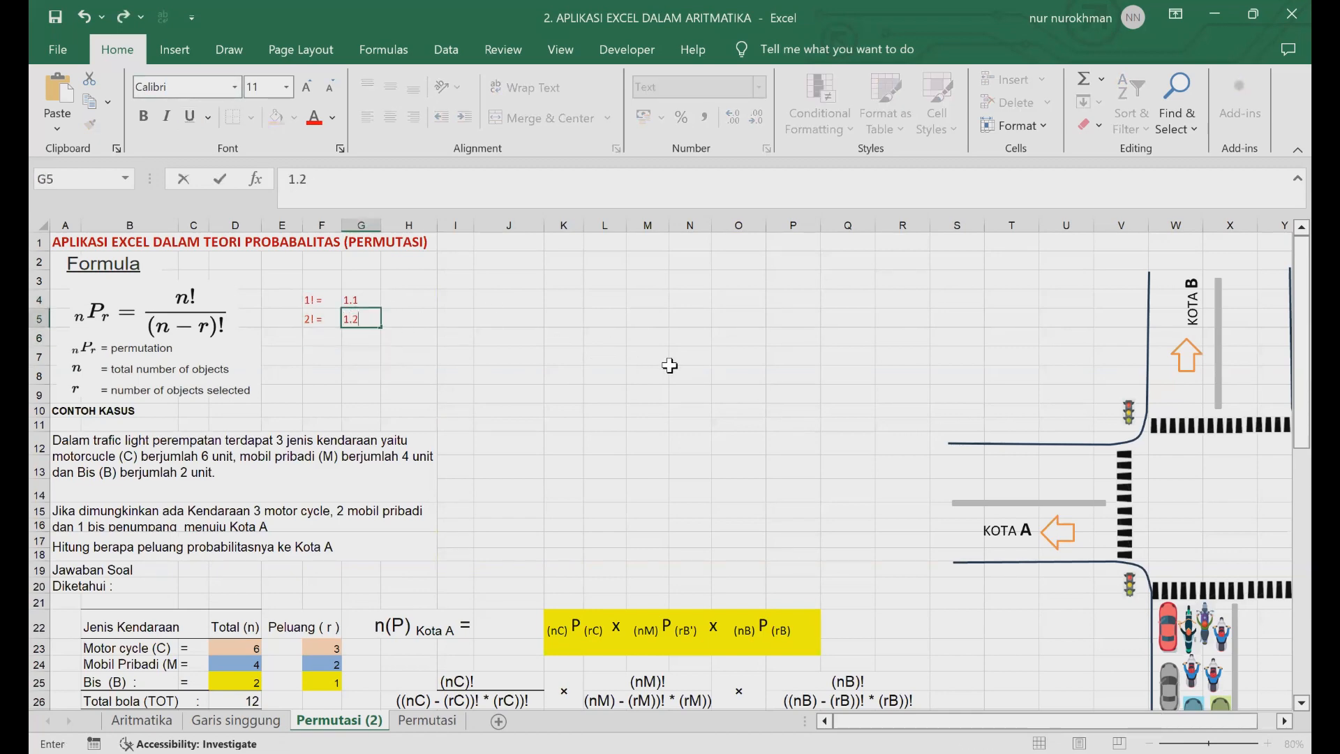
key(Up)
click(296, 182)
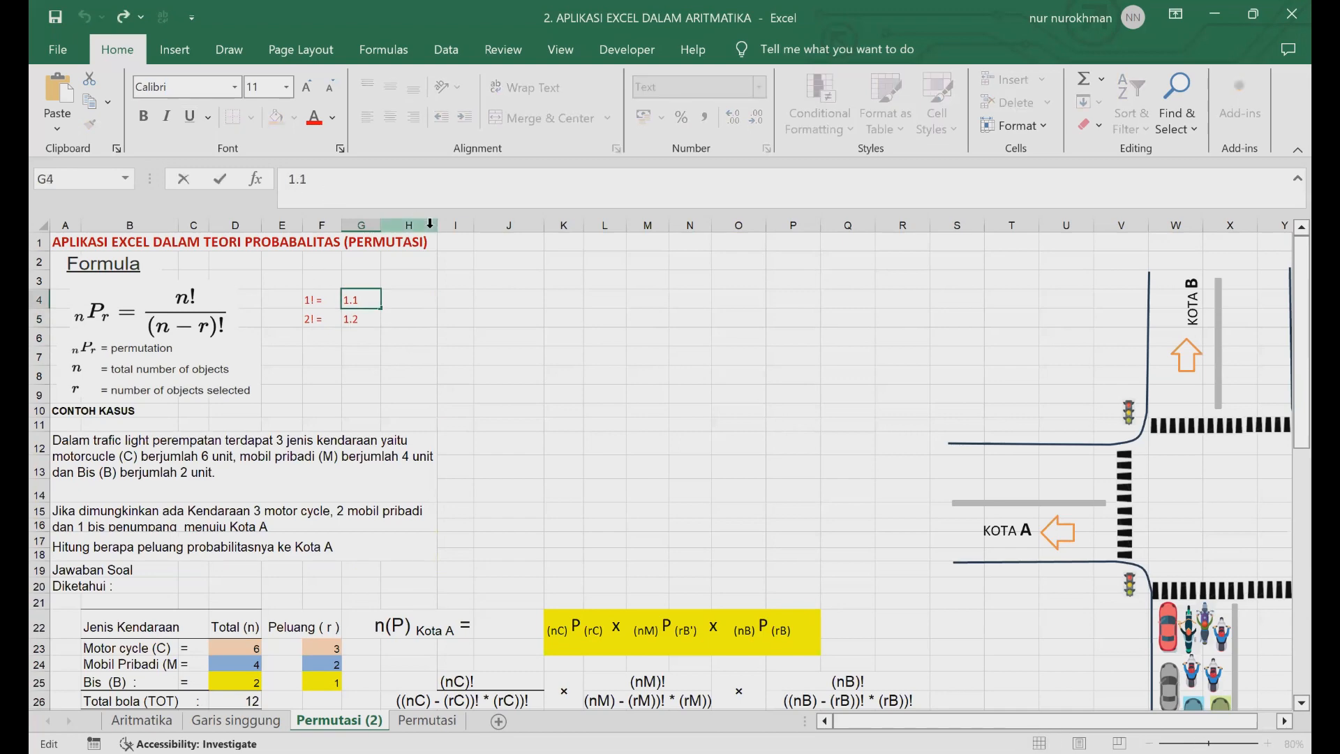
key(Delete)
text(*)
key(Return)
text(1*2)
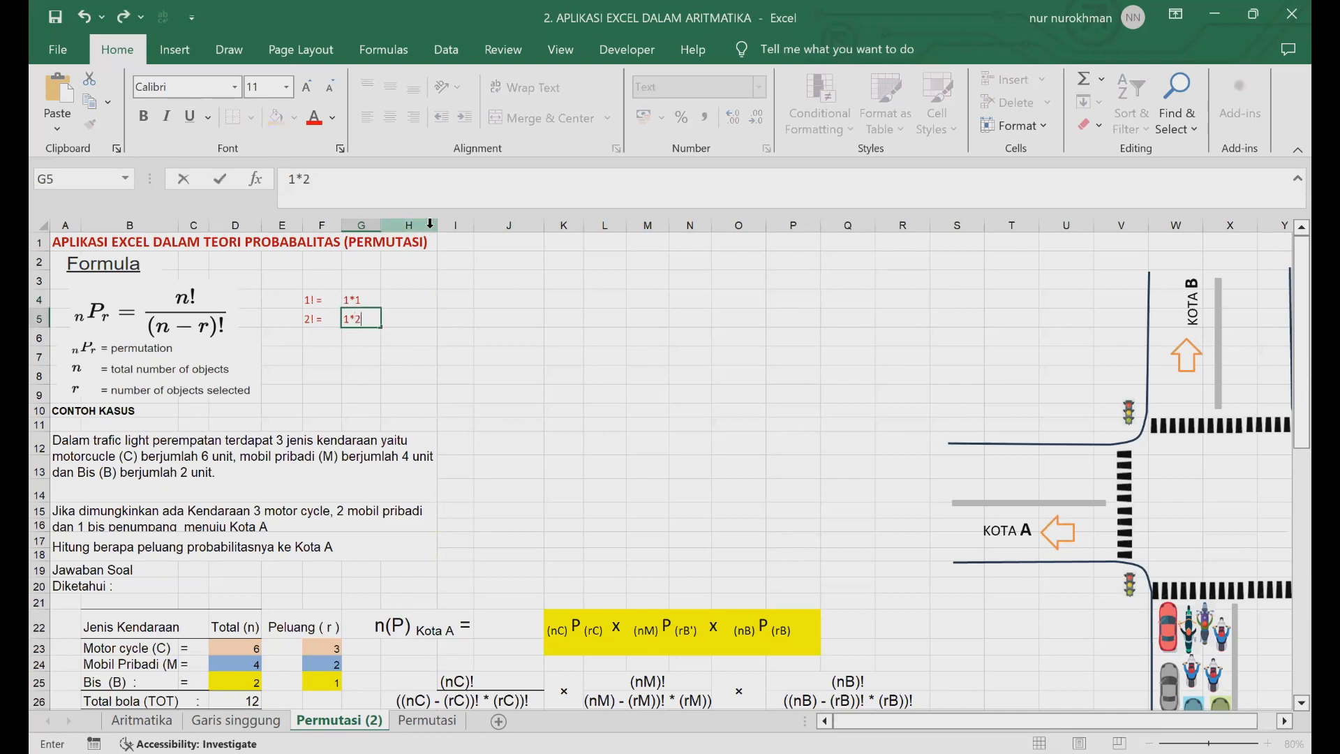
key(Return)
Add the 5! example, with the label "5! =" in F6 and the expansion 1*2*3*4*5 in G6.
key(Left)
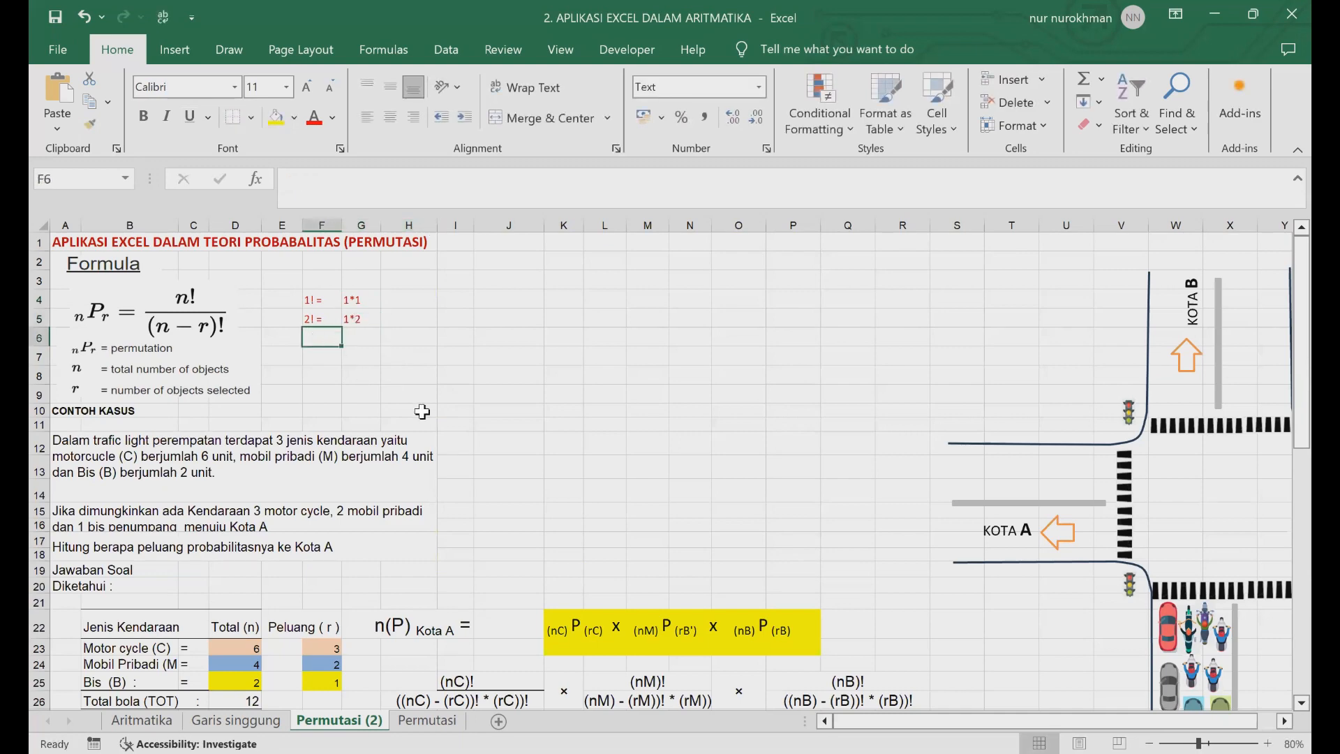
text(5! =)
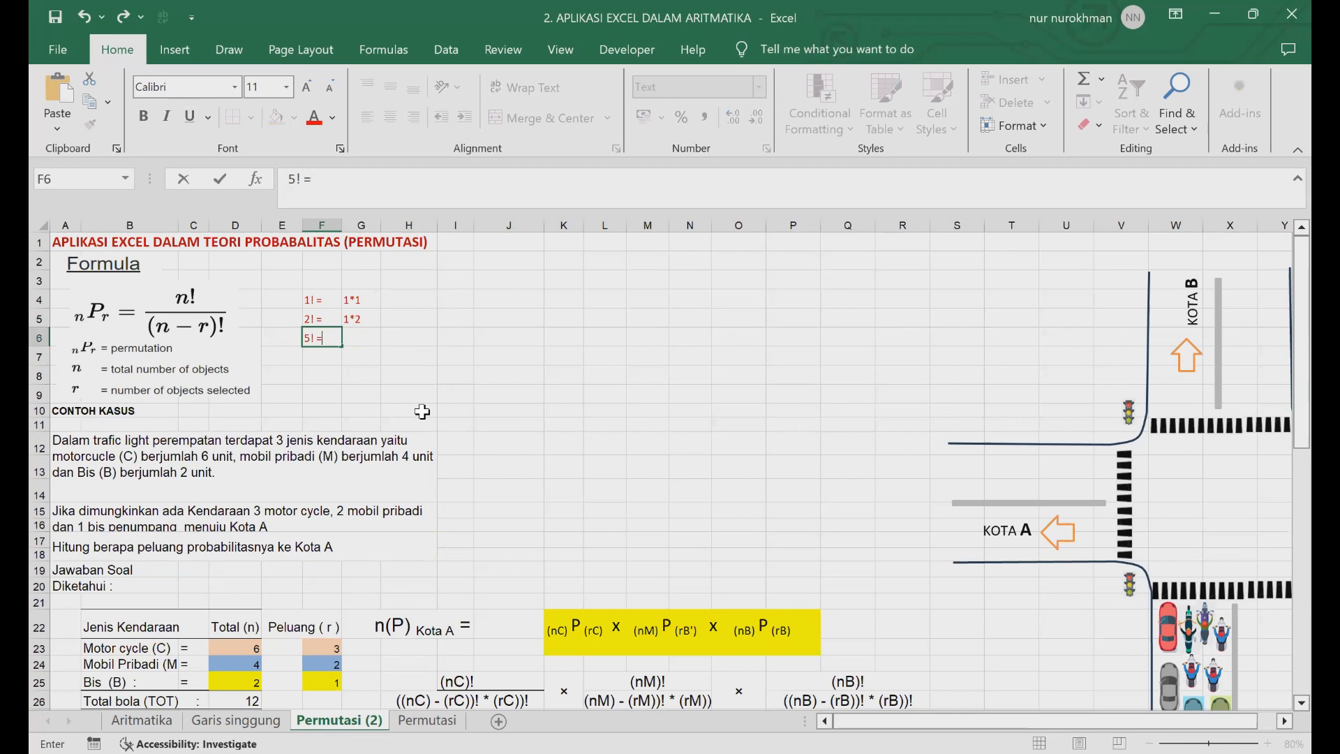
key(Return)
click(354, 336)
text(1*2)
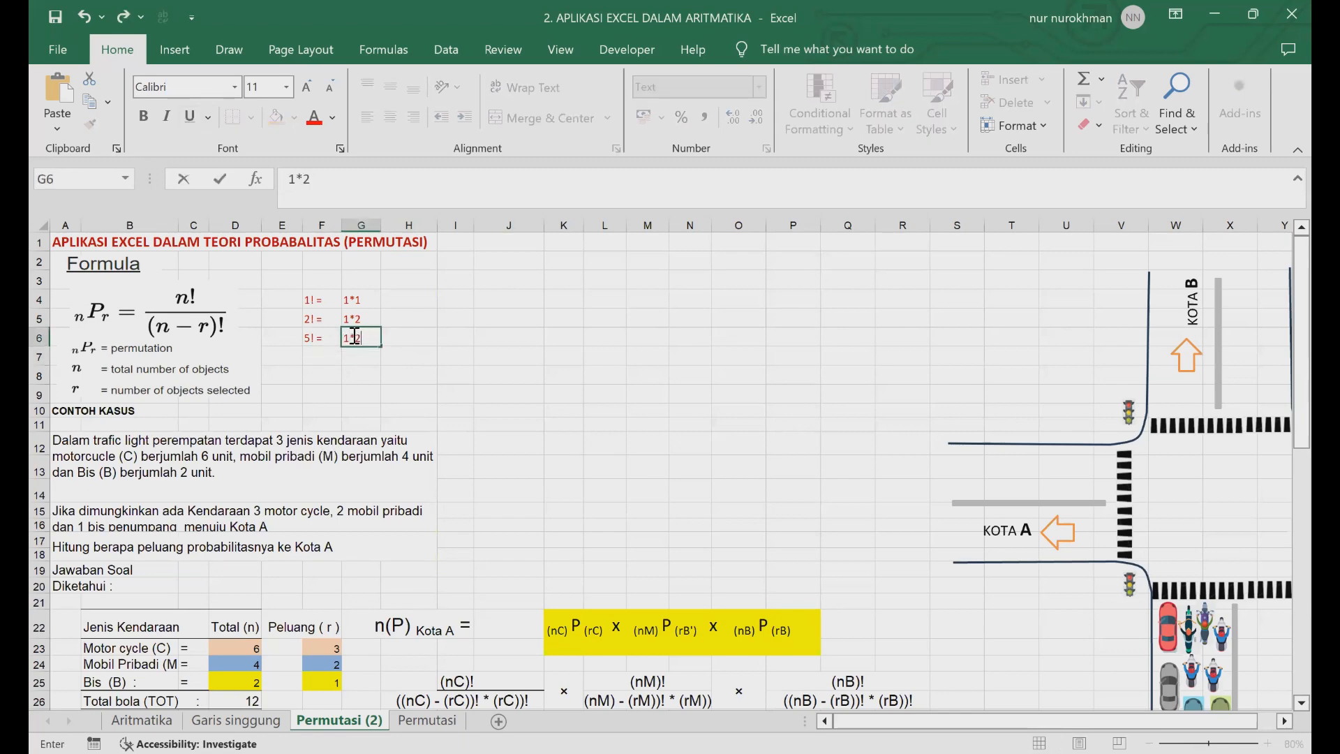
text(*3*4*5)
click(450, 354)
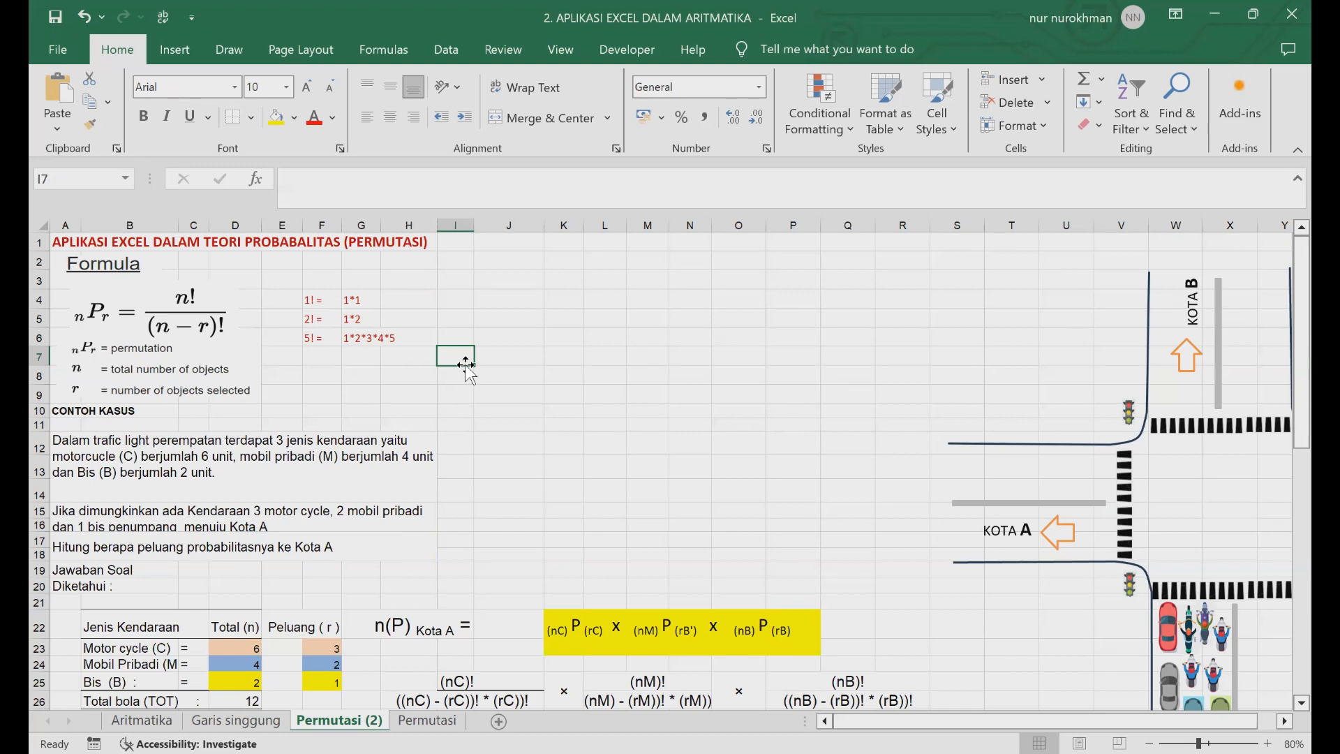
Examine the worked FACT calculation for Kota A further down the sheet, including the denominator formula in H32.
click(390, 372)
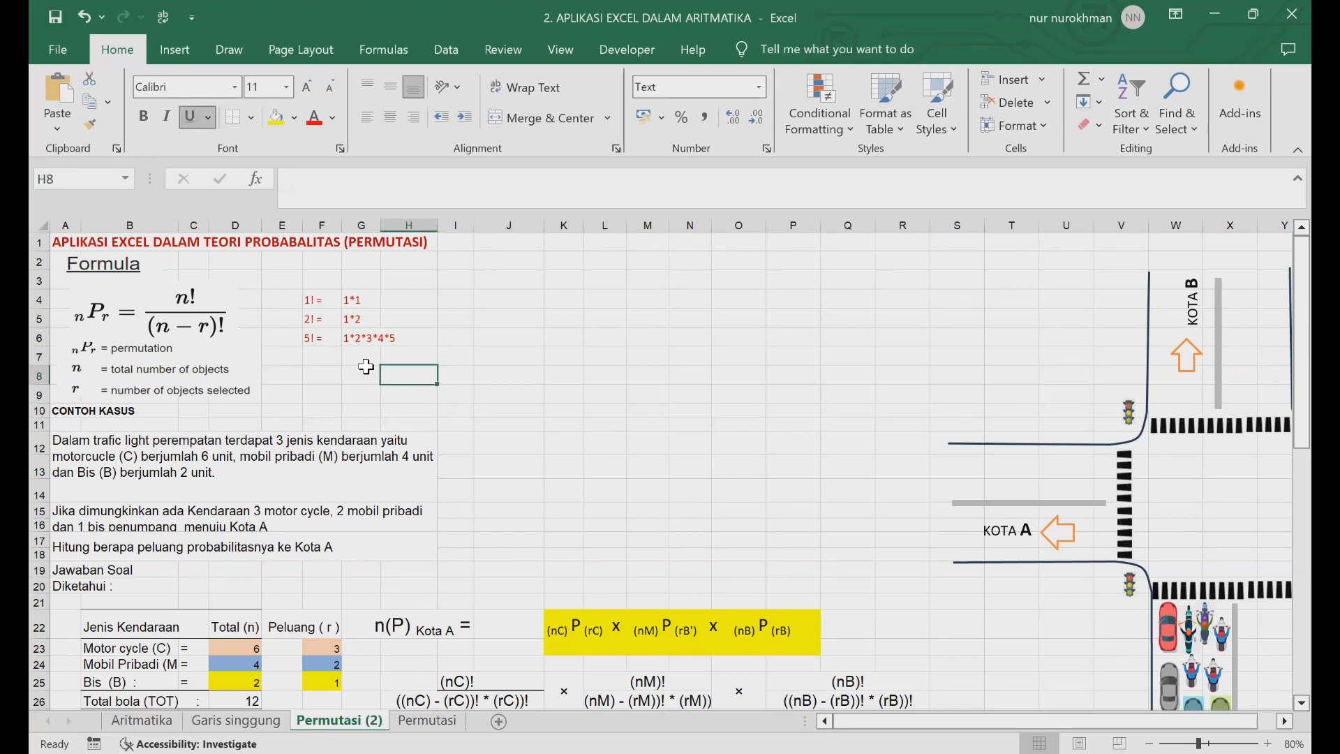
click(524, 395)
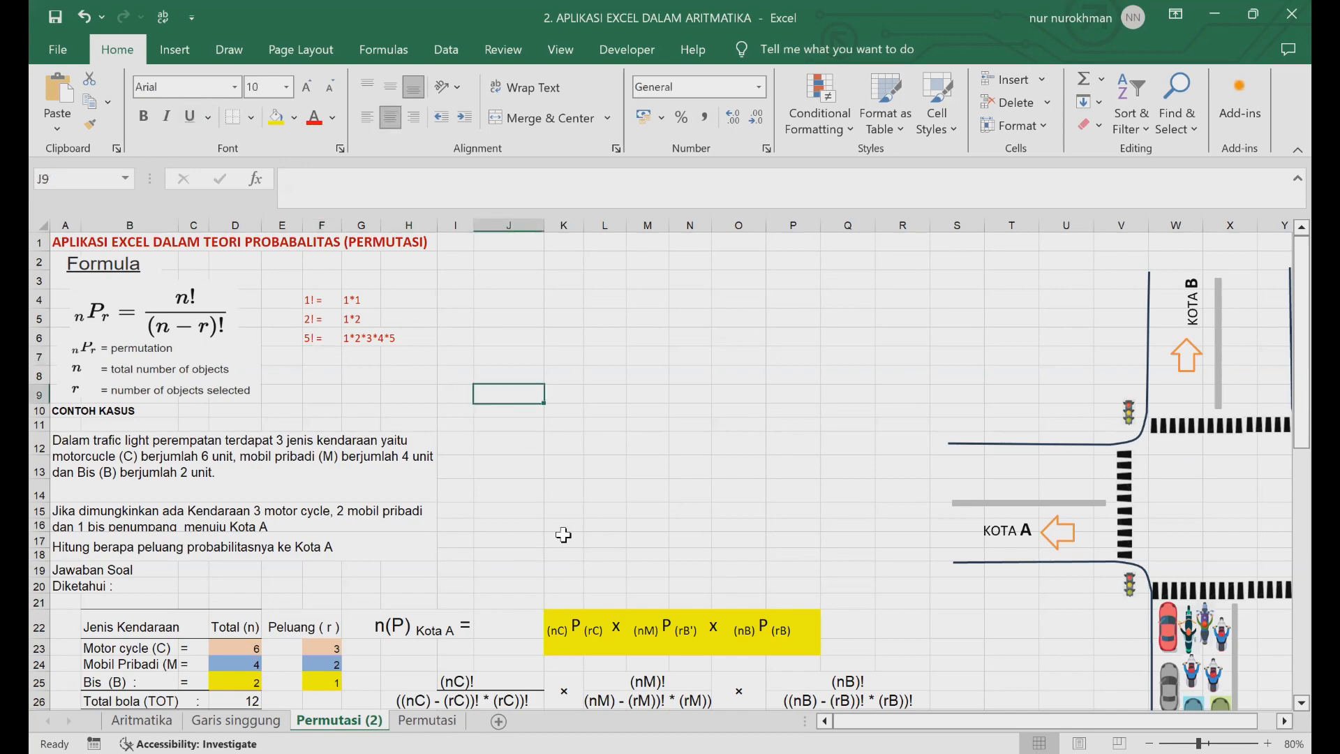
key(Down)
key(Down)
key(Down)
key(Down)
key(Down)
key(Down)
key(Down)
key(Down)
key(Down)
key(Down)
key(Down)
key(Down)
key(Down)
key(Down)
key(Down)
key(Down)
key(Down)
key(Down)
key(Down)
key(Down)
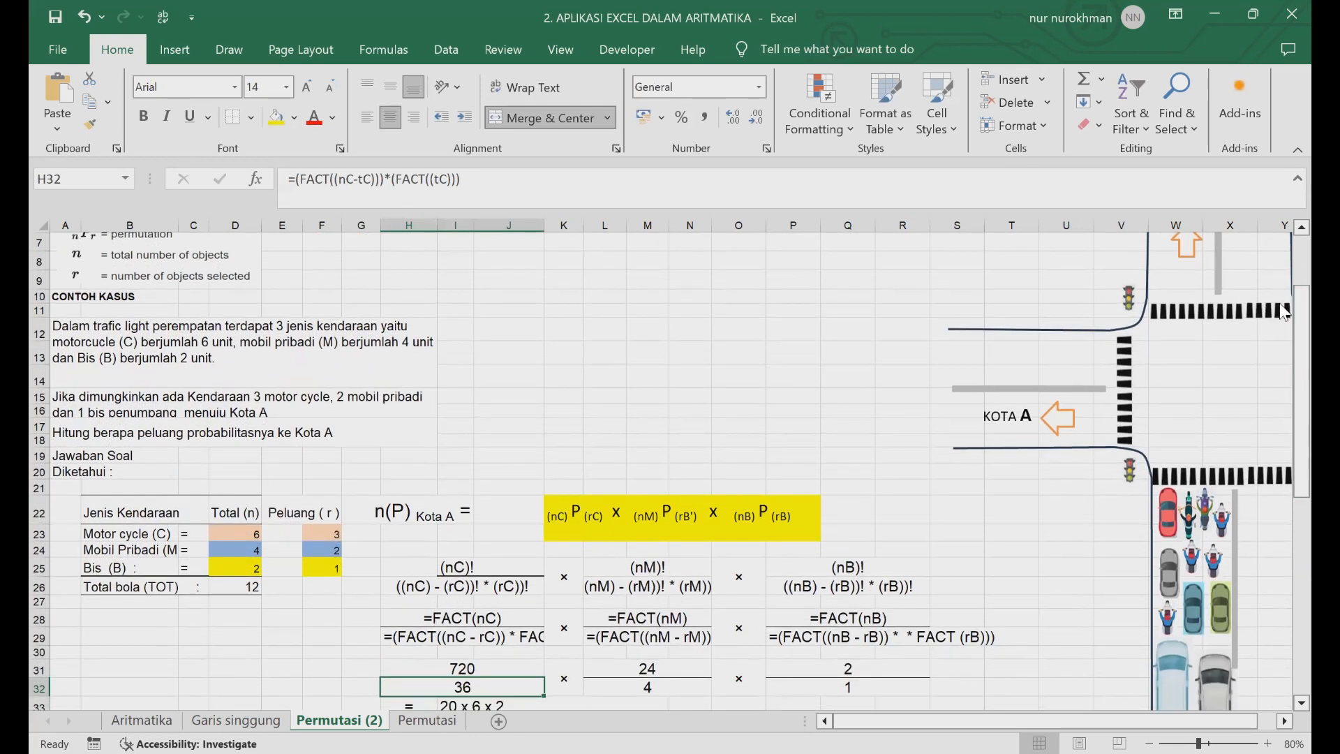
scroll(1280, 229, up, 8)
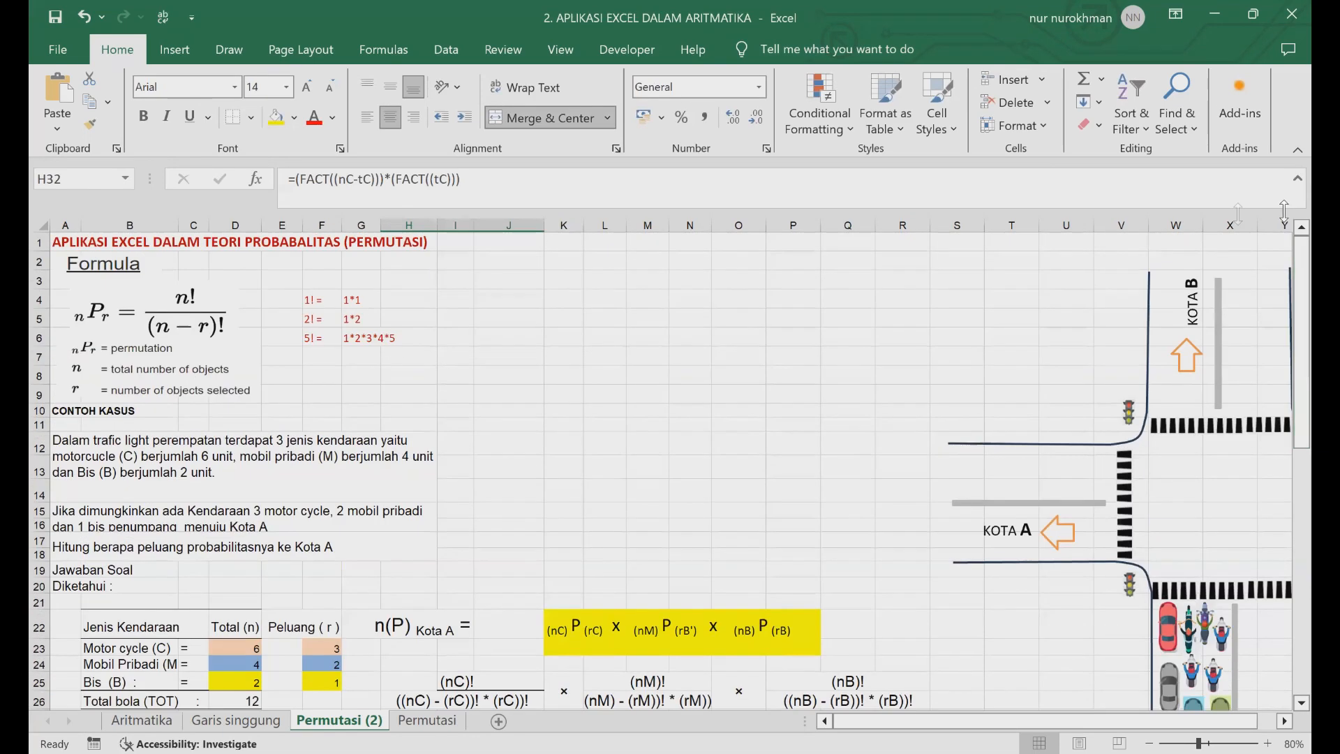
click(509, 375)
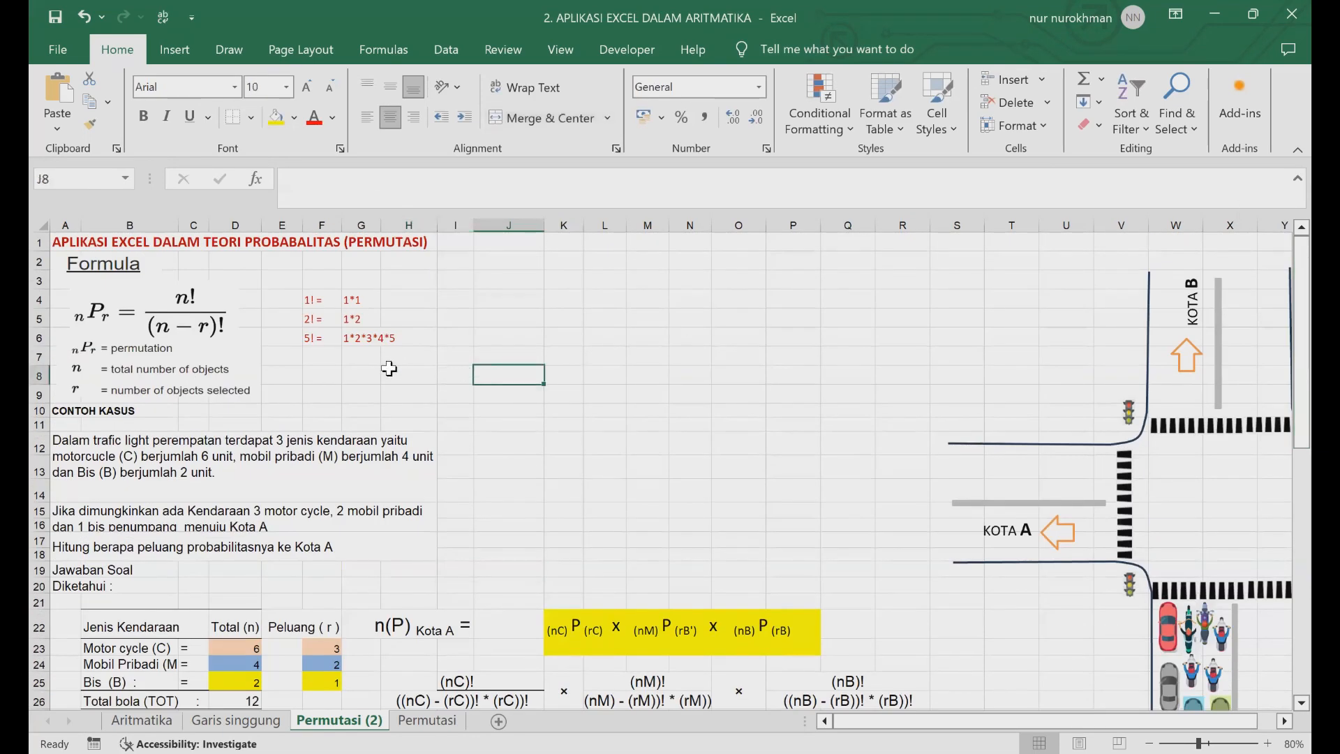
Enter the formula =FACT(1) in cell J4 to calculate the factorial of 1.
click(461, 297)
click(501, 298)
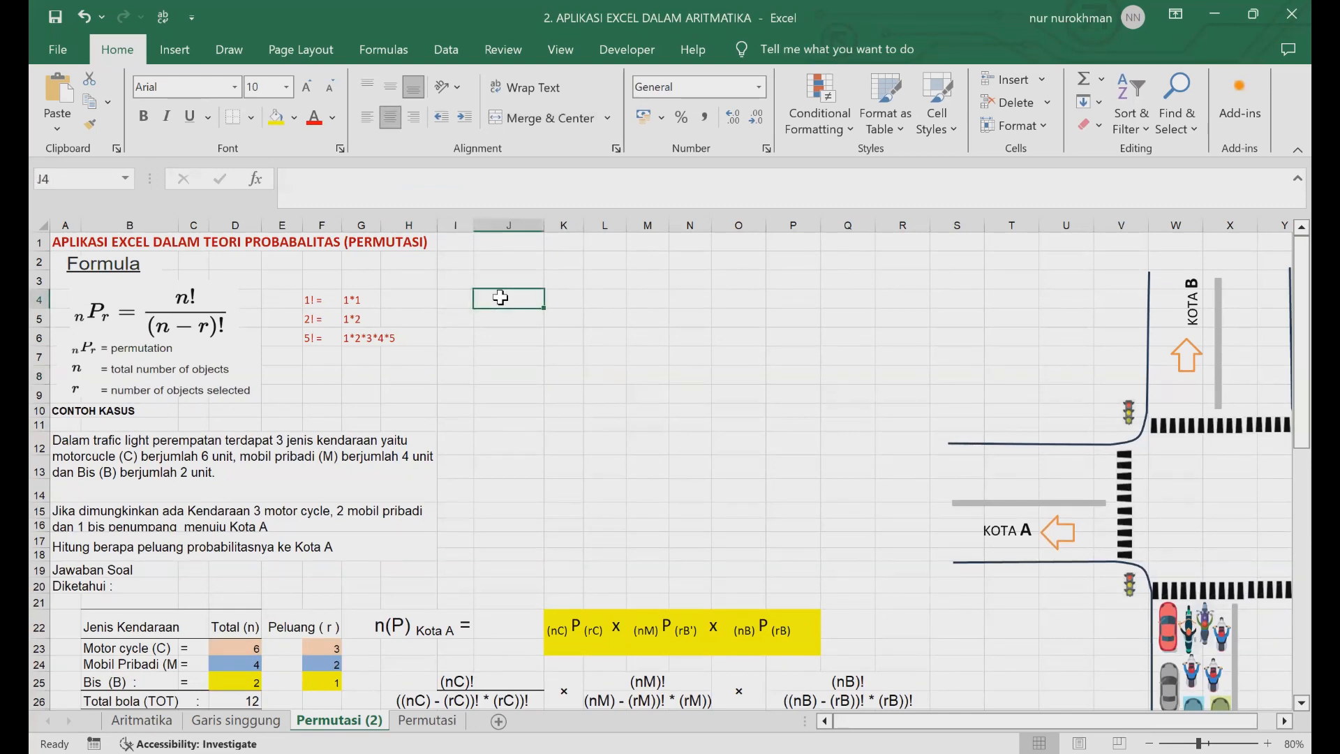
text(=)
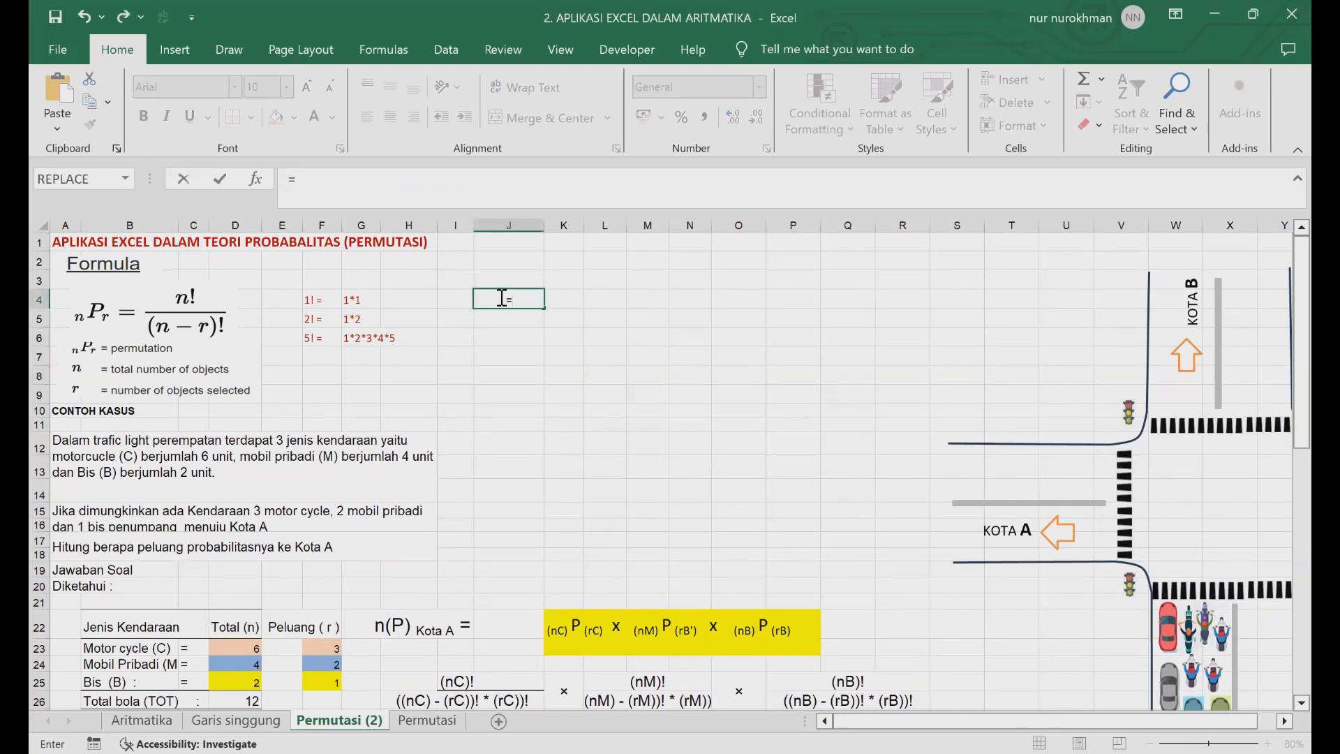
text(FACT)
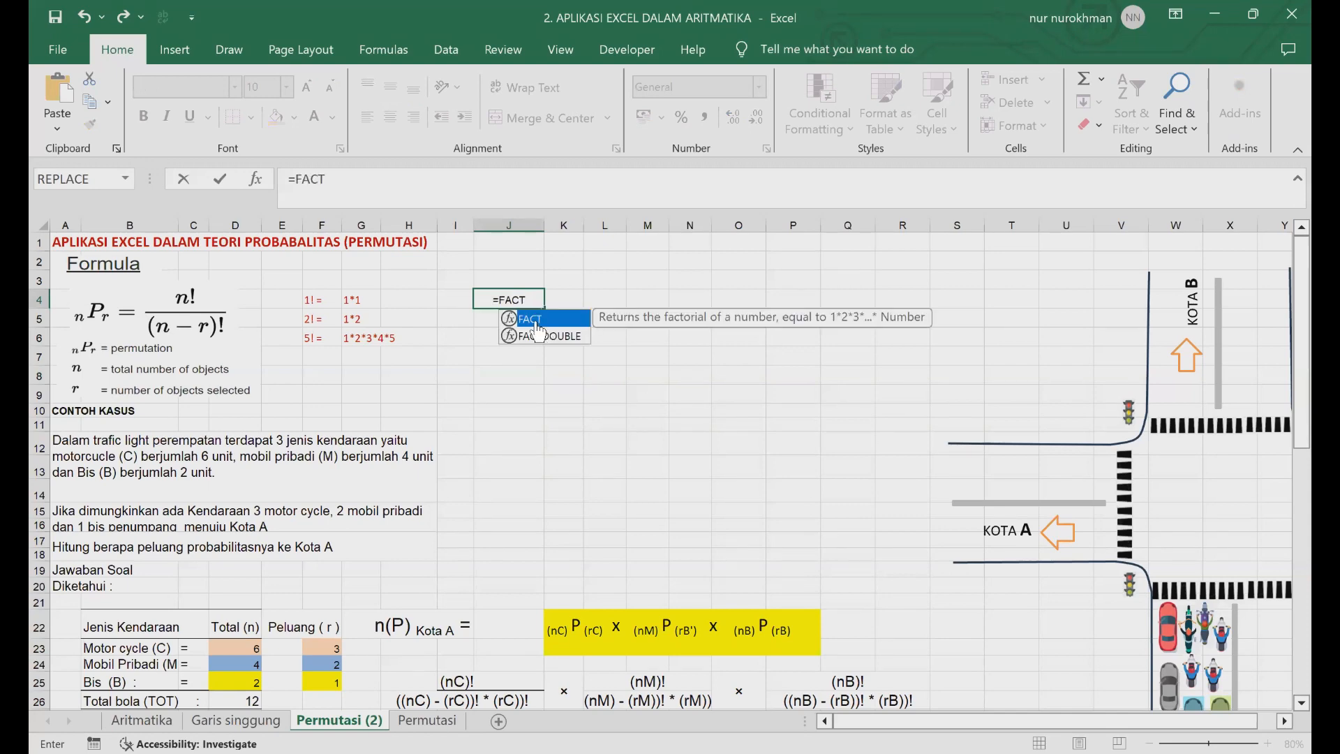
double_click(538, 322)
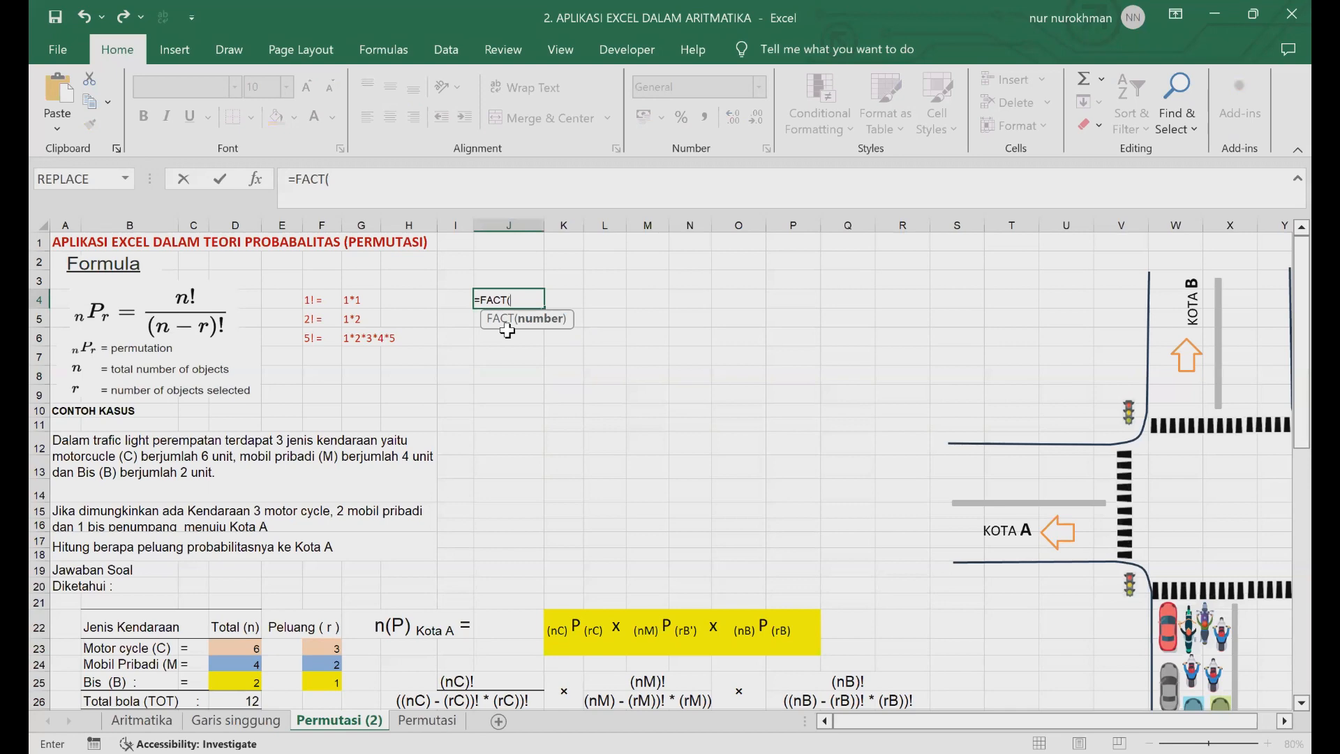
text(1))
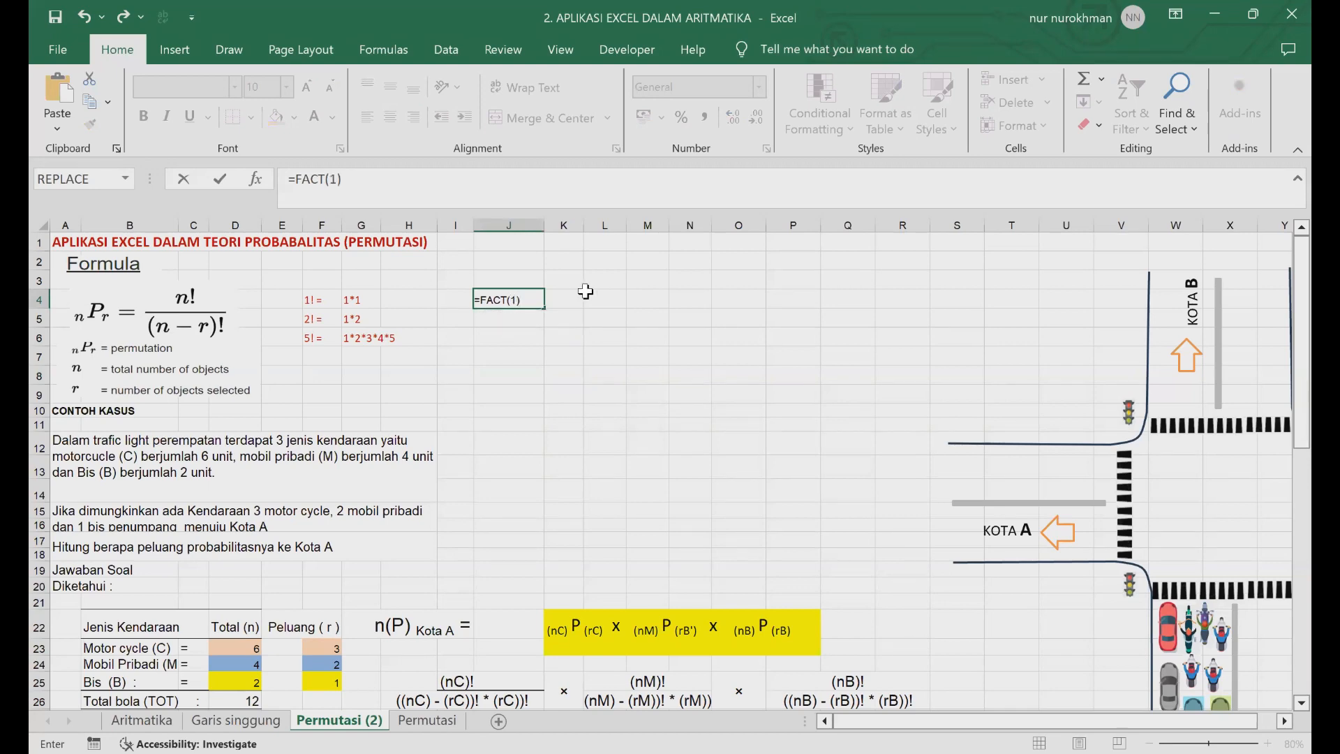
key(Return)
Fill the J4 formula down to J6 and change the one in J5 to =FACT(2).
click(484, 300)
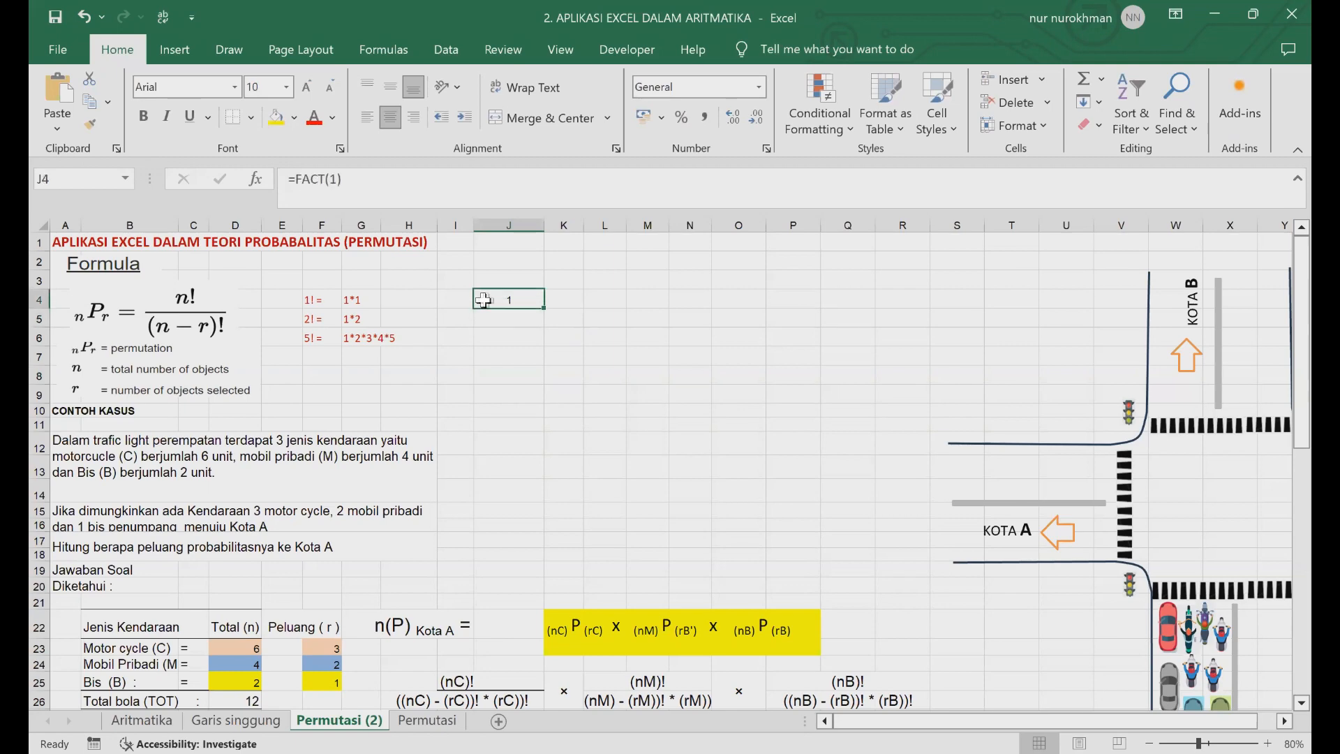
drag(546, 308, 541, 337)
click(515, 315)
click(338, 179)
key(BackSpace)
text(2)
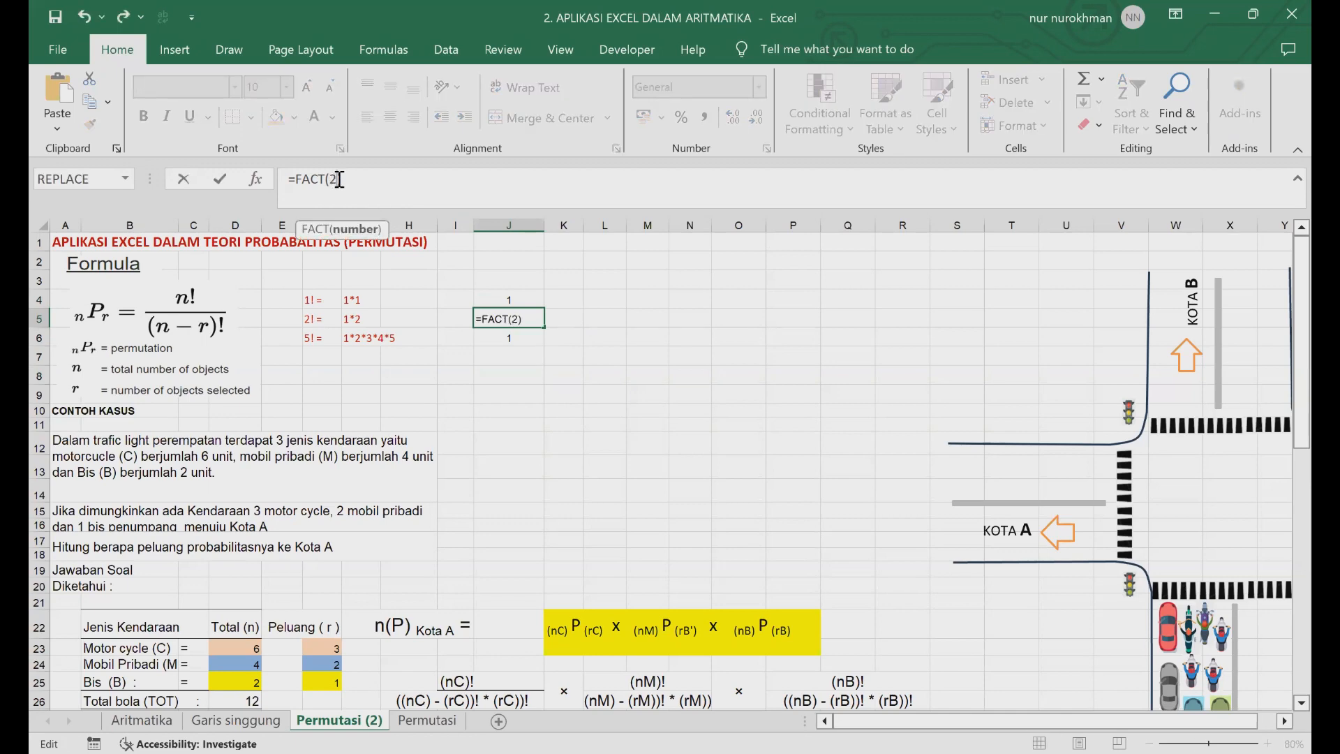
key(Return)
Change the formula in J6 to =FACT(5).
click(334, 180)
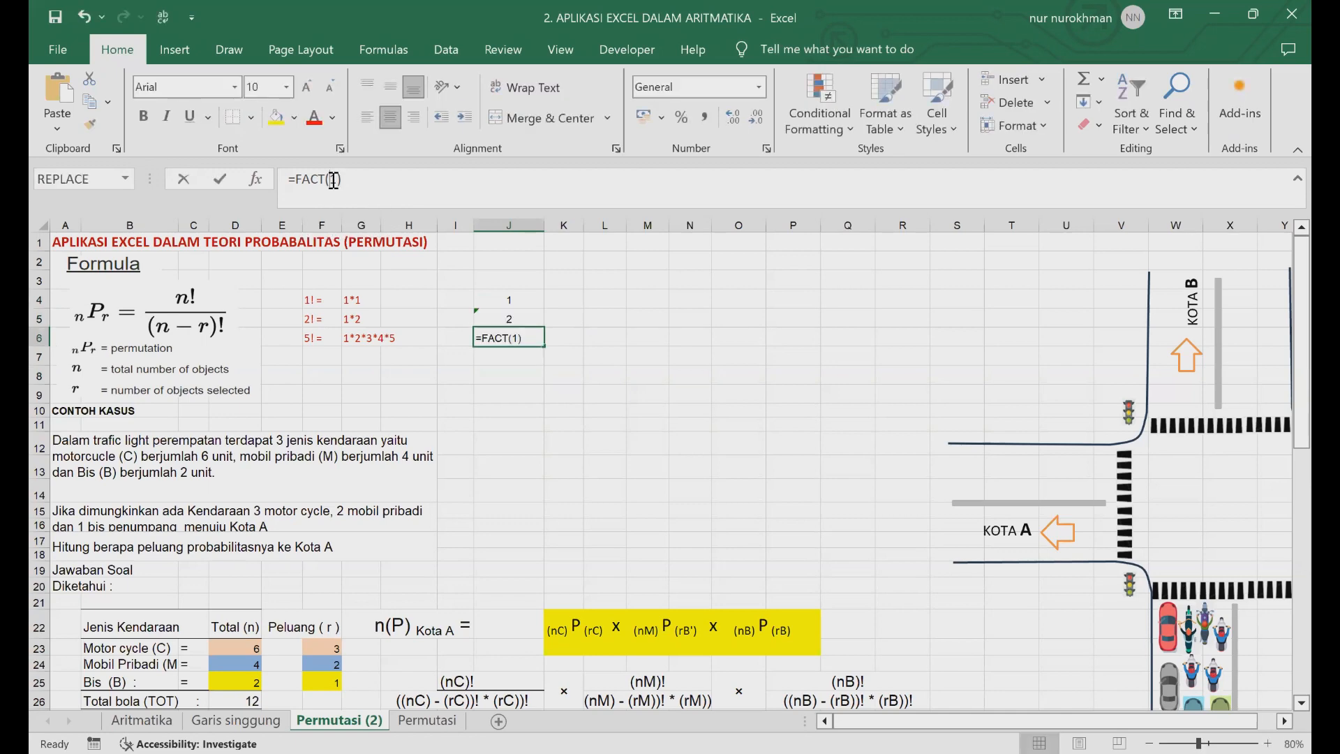
text(5)
key(Delete)
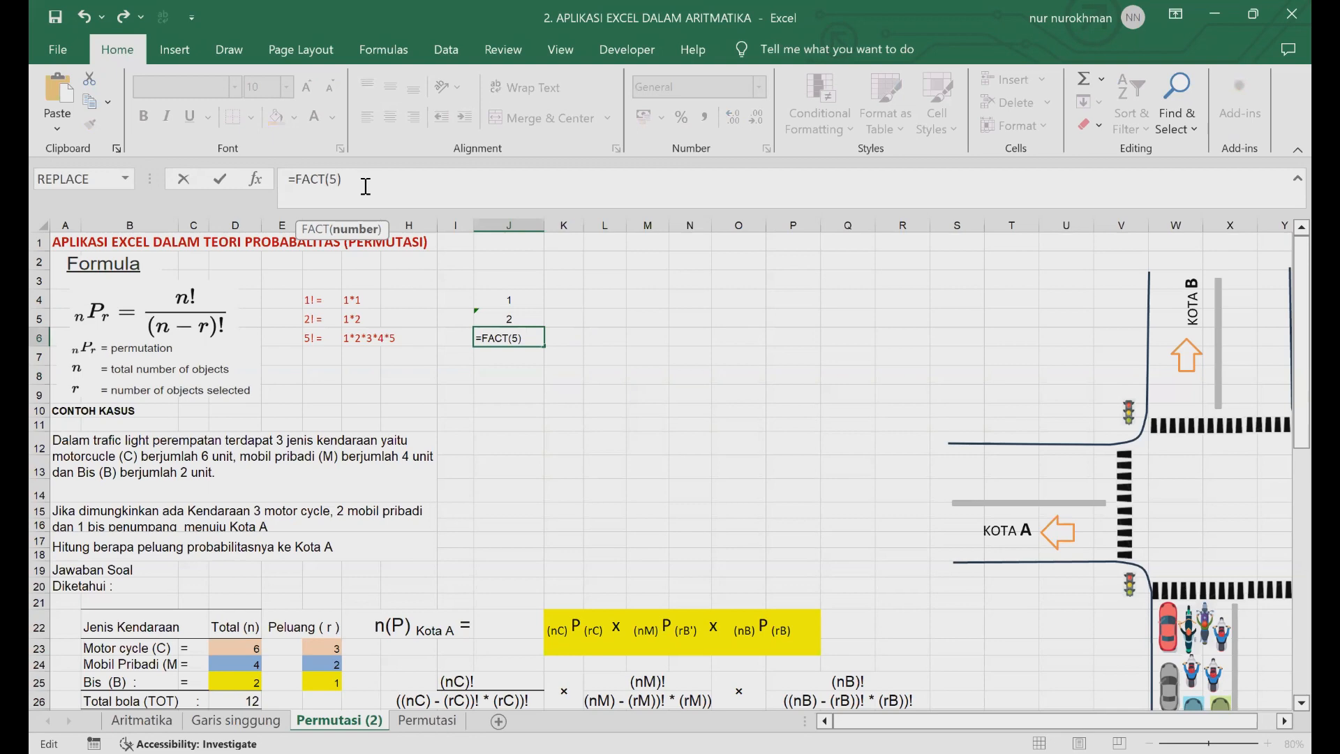
key(Return)
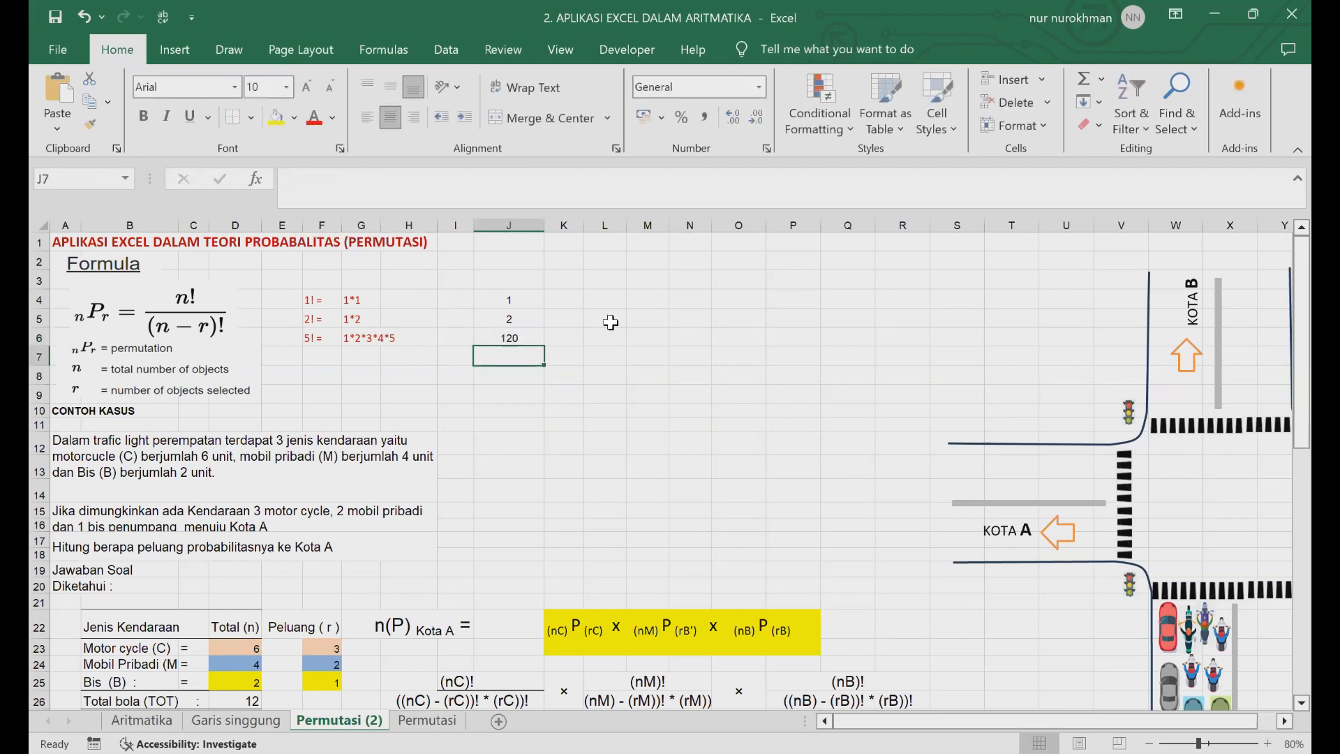
click(690, 491)
click(643, 465)
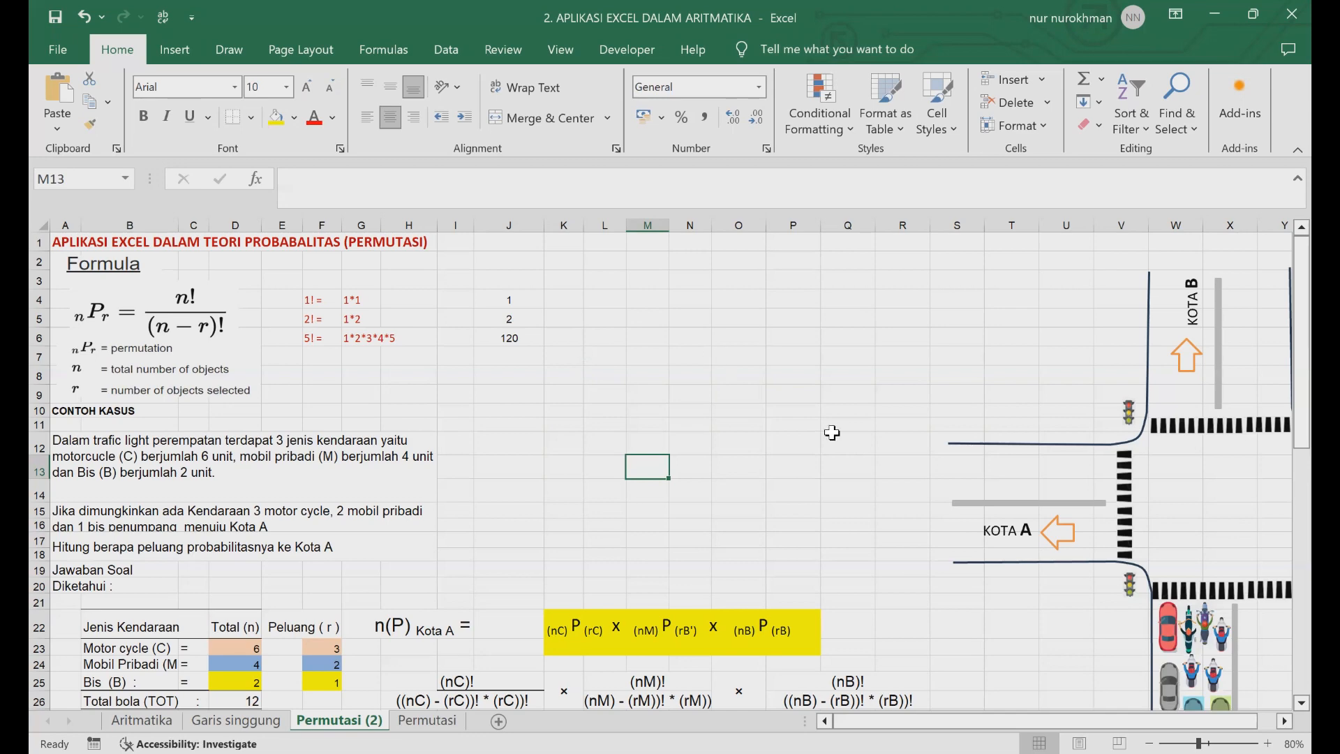
Examine the intersection diagram with its queued vehicles and the permutation calculation for Kota A beside it.
drag(973, 728, 1271, 726)
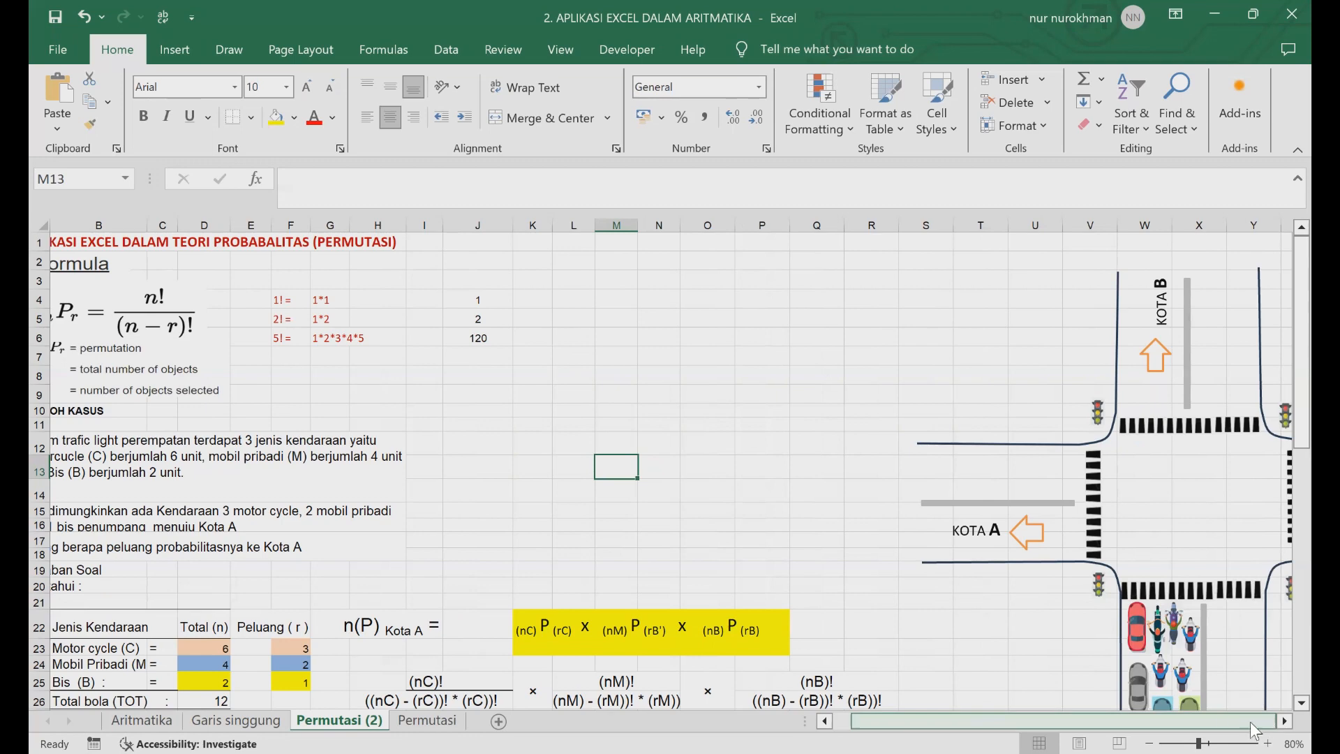
scroll(1267, 686, down, 1)
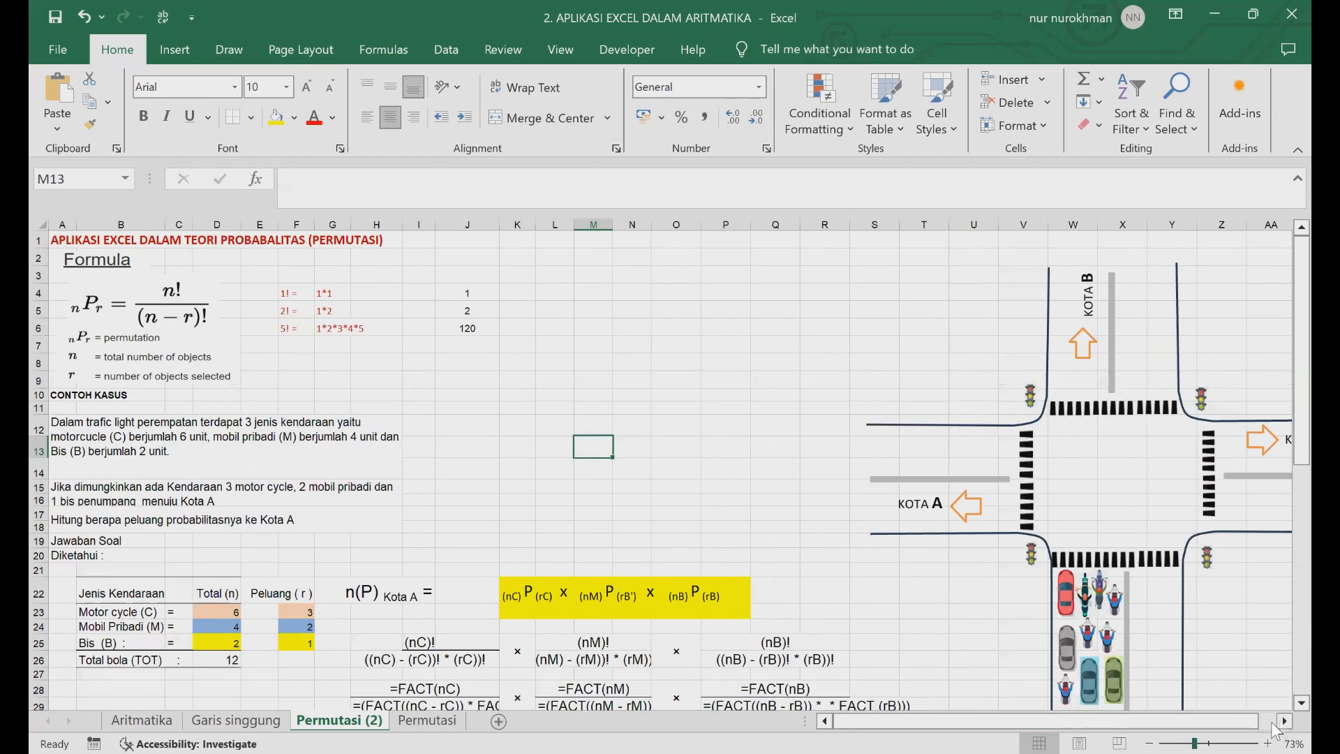
click(1285, 720)
click(1301, 703)
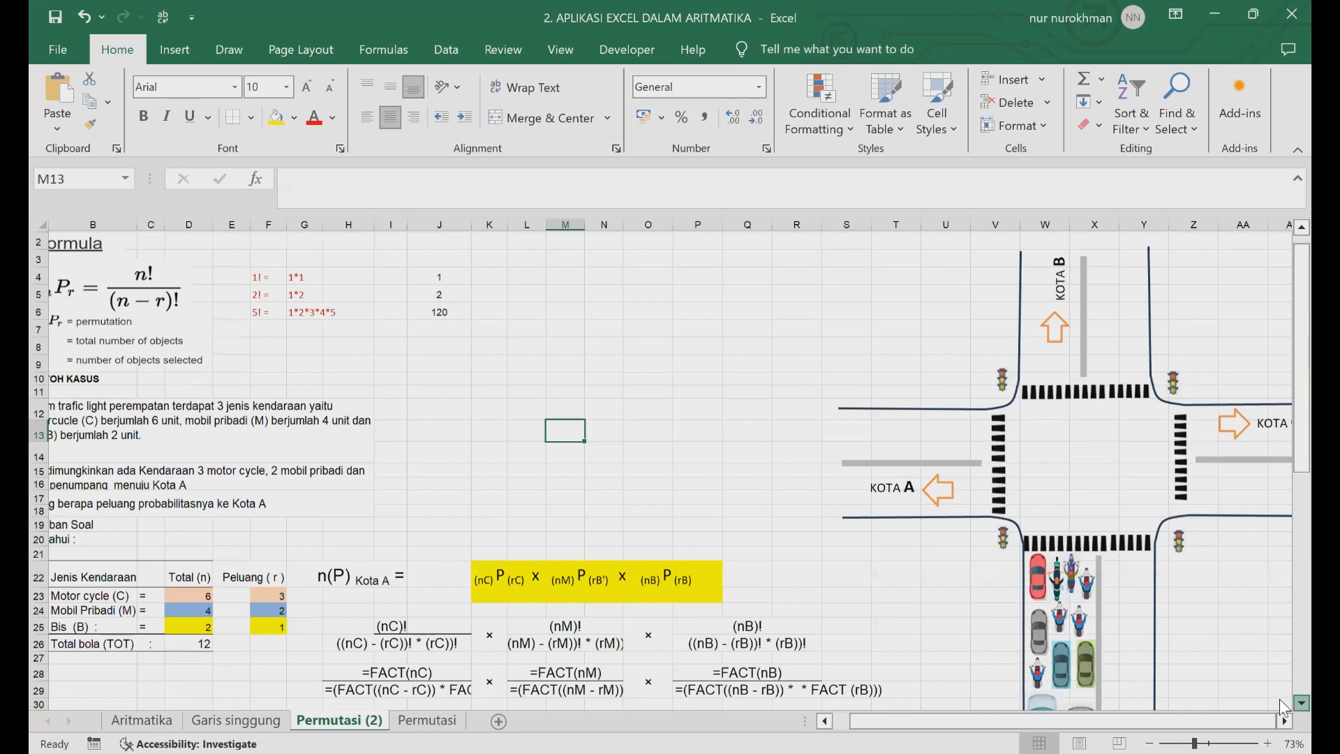
scroll(1280, 698, down, 1)
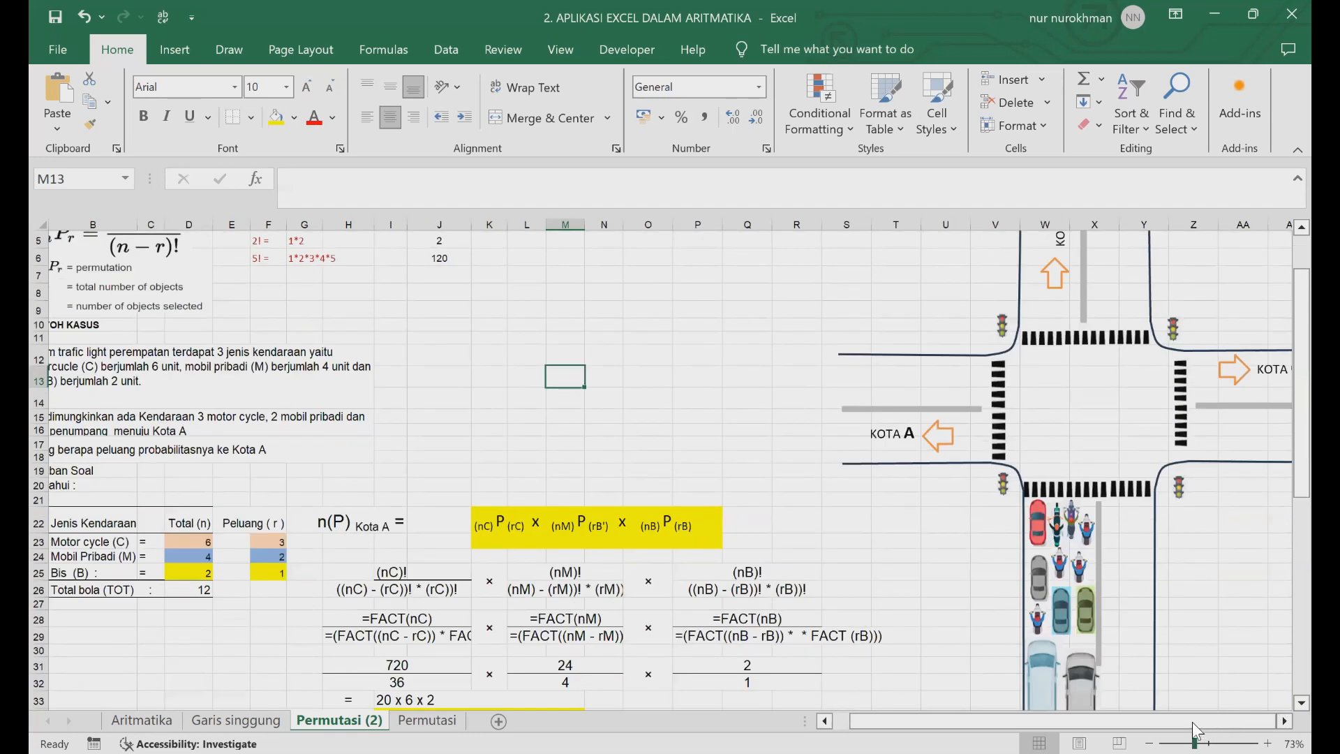
drag(1191, 722, 1189, 722)
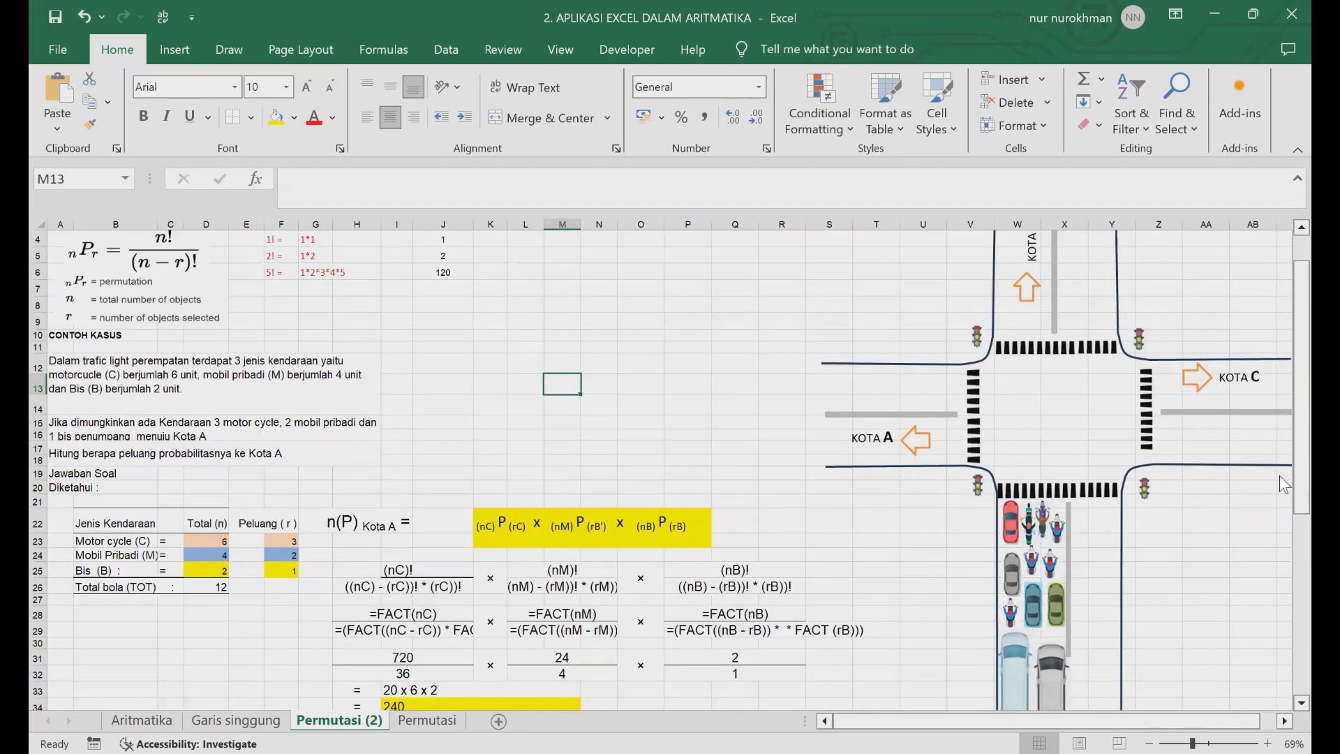
scroll(1283, 486, down, 1)
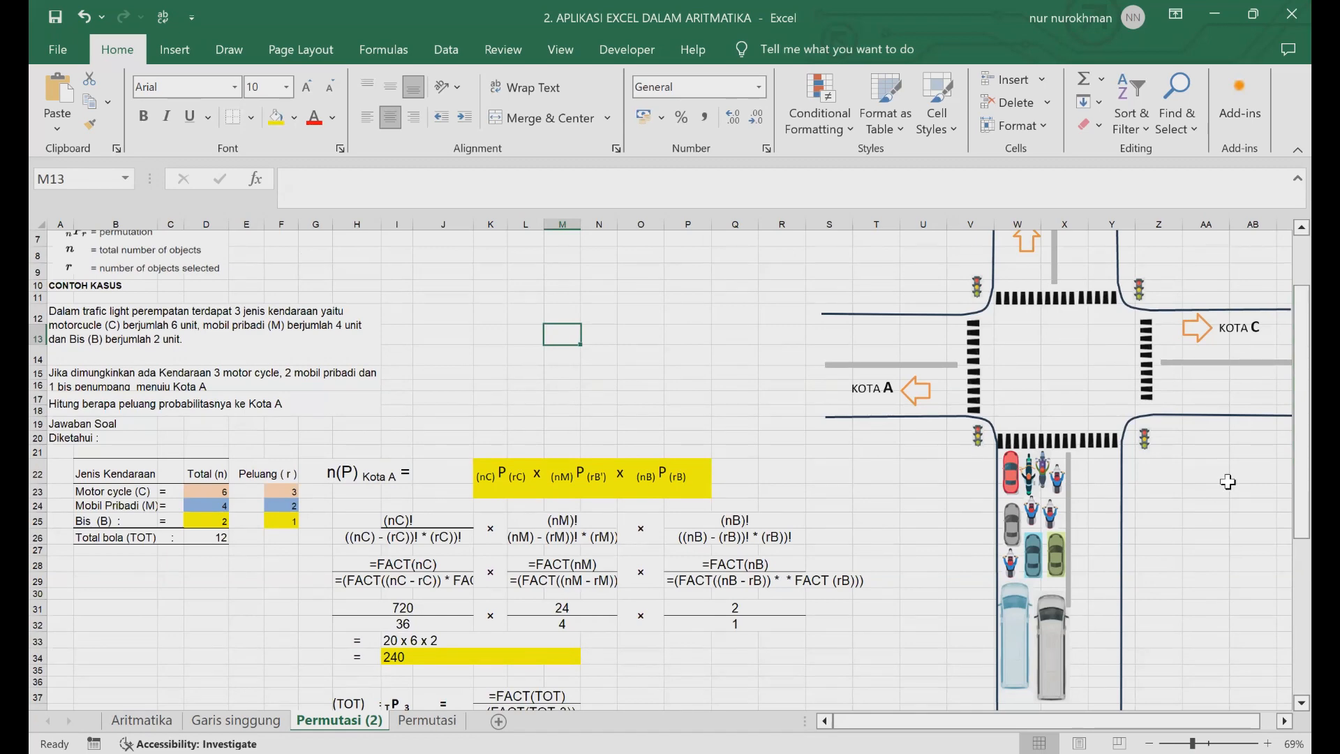
drag(1280, 479, 1280, 455)
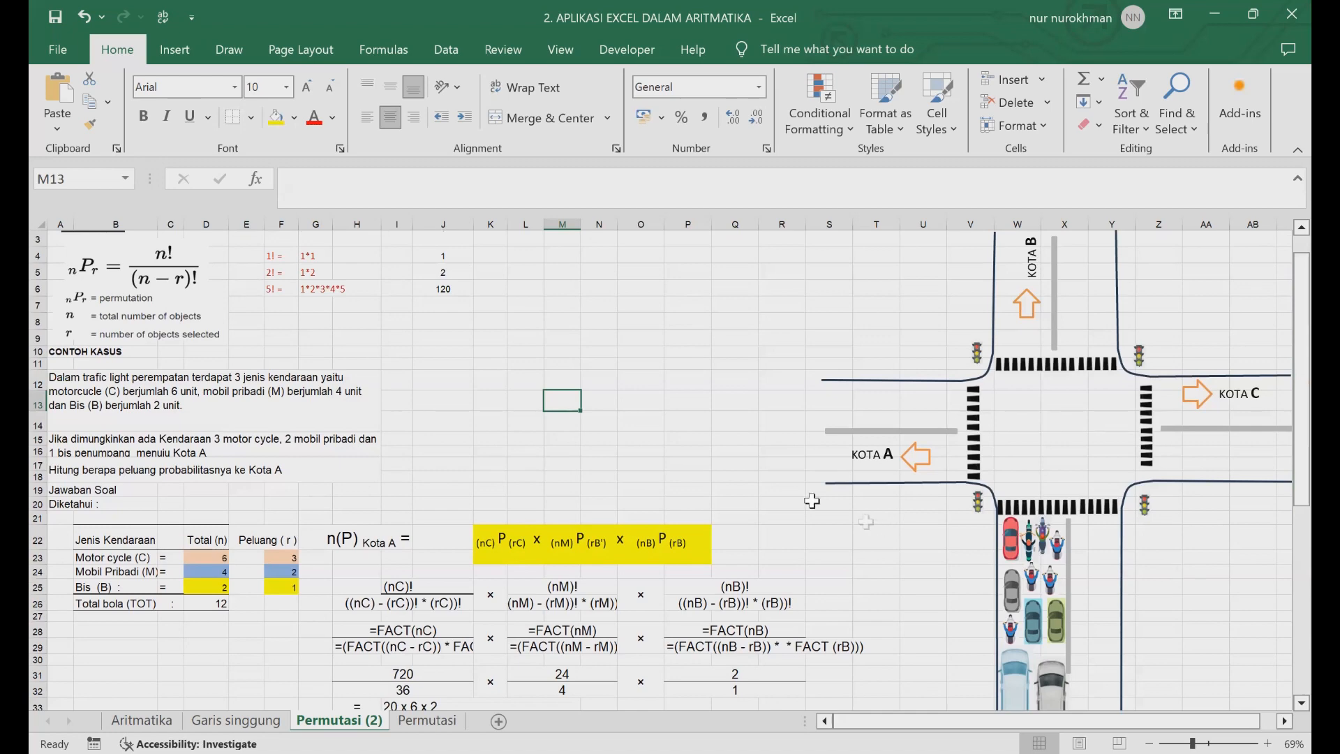
Review the permutation formula, the factorial examples and the case description at the start of the sheet.
click(735, 438)
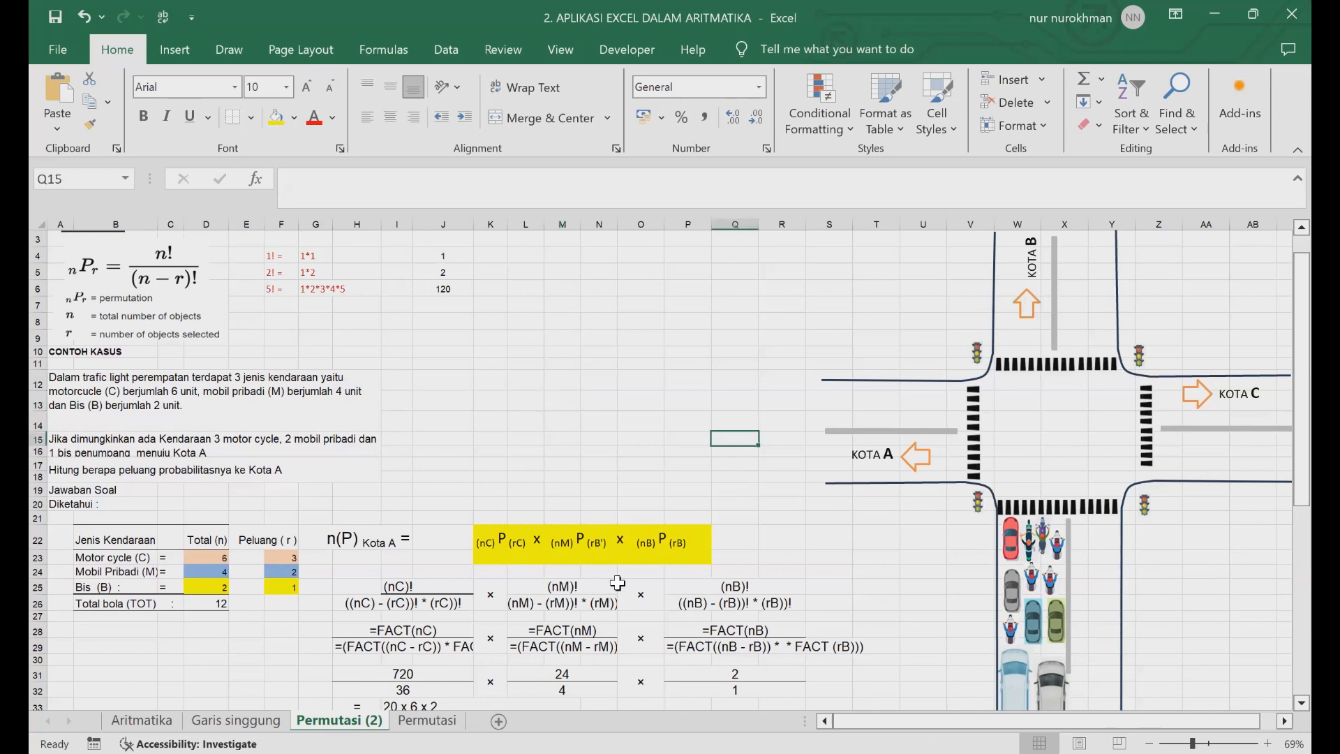
click(416, 364)
key(Up)
key(Up)
key(Up)
key(Up)
key(Up)
key(Up)
key(Up)
key(Up)
key(Up)
key(Up)
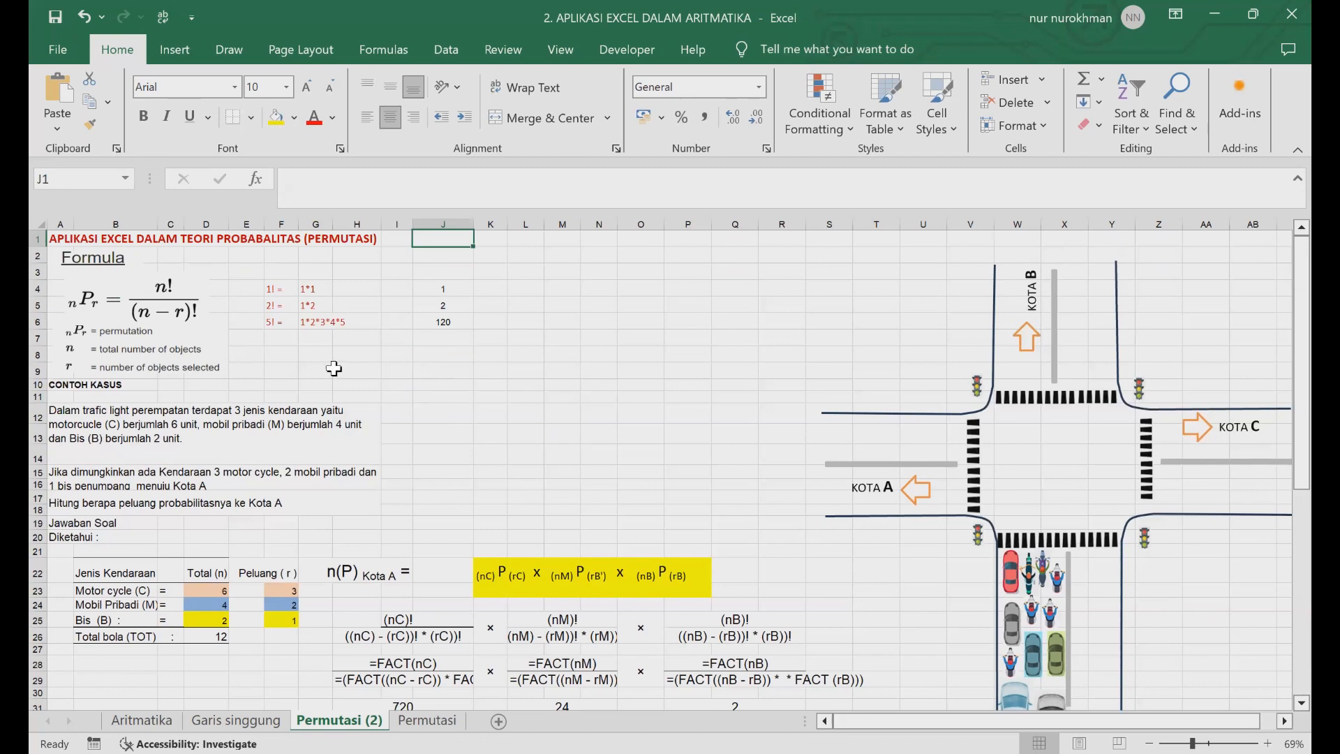
click(402, 395)
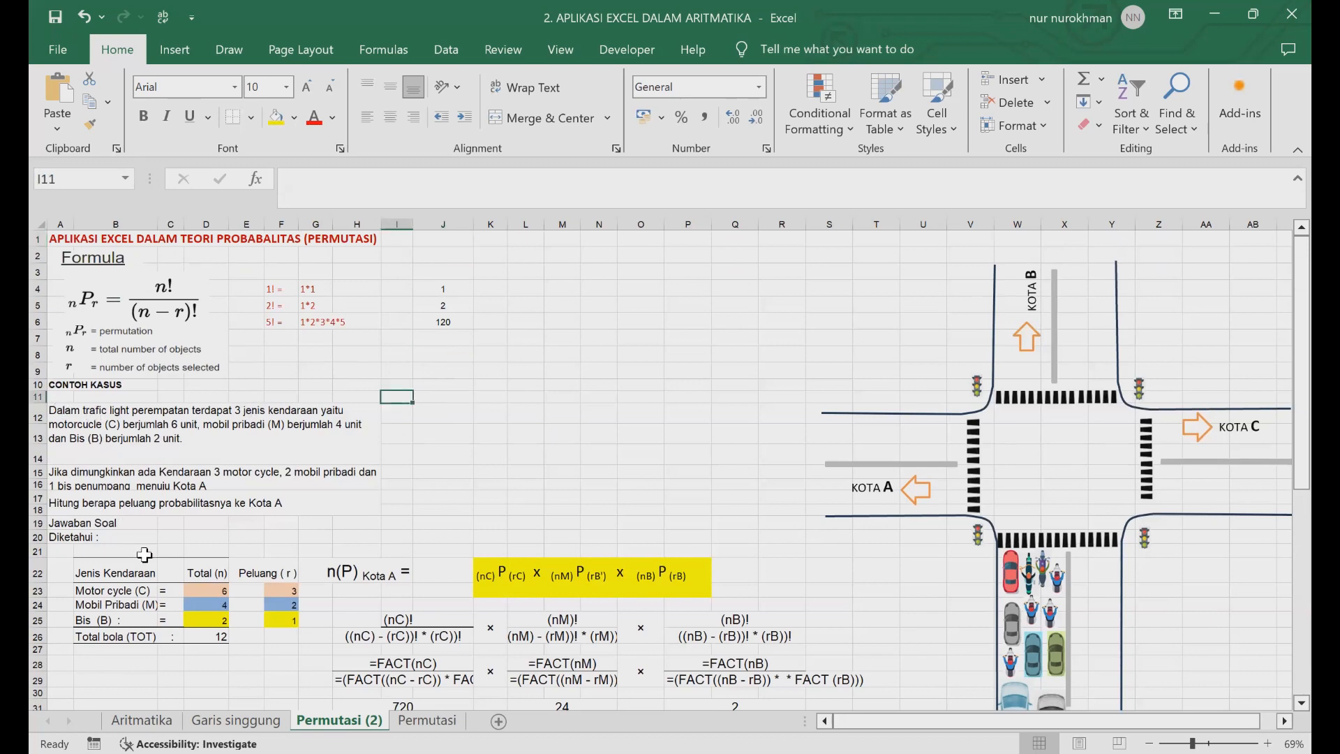
Number the three vehicle rows 1, 2 and 3 in cells A23 to A25.
click(172, 537)
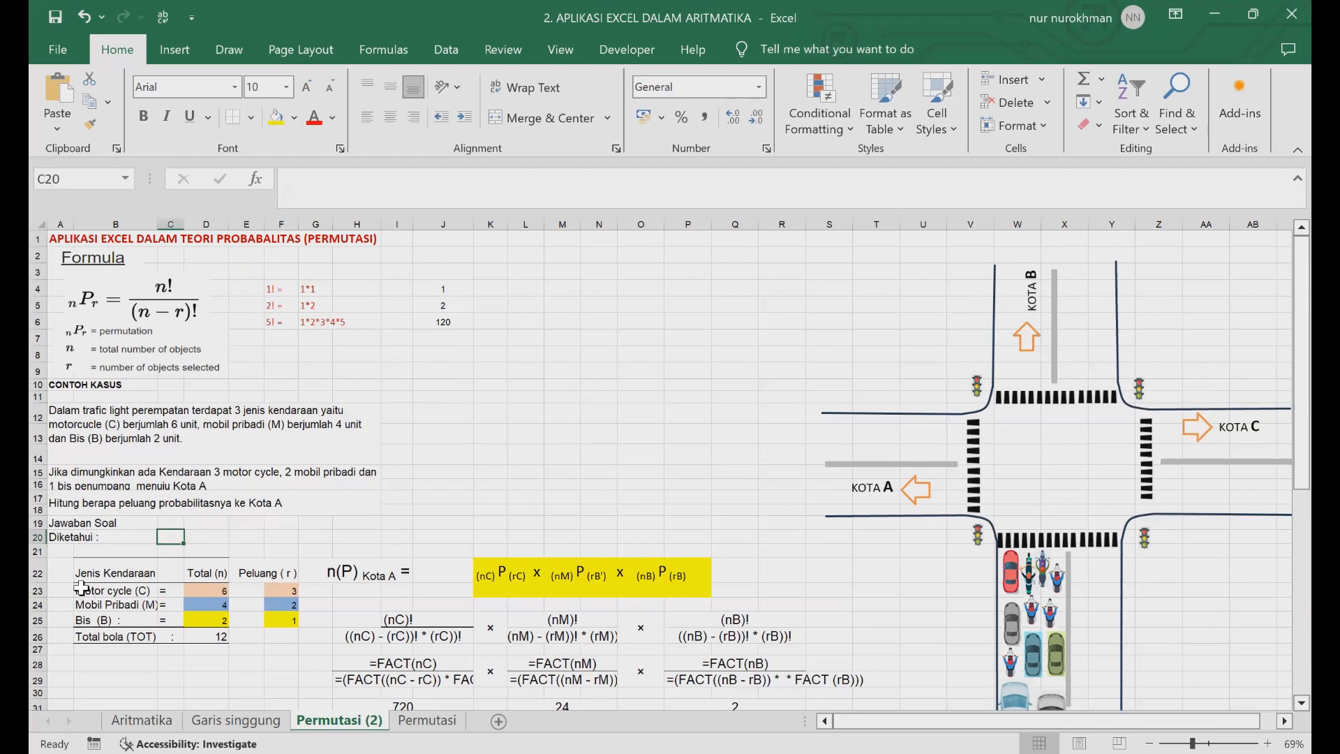
click(81, 587)
click(51, 589)
text(1)
key(Return)
text(2)
key(Return)
text(3)
key(Return)
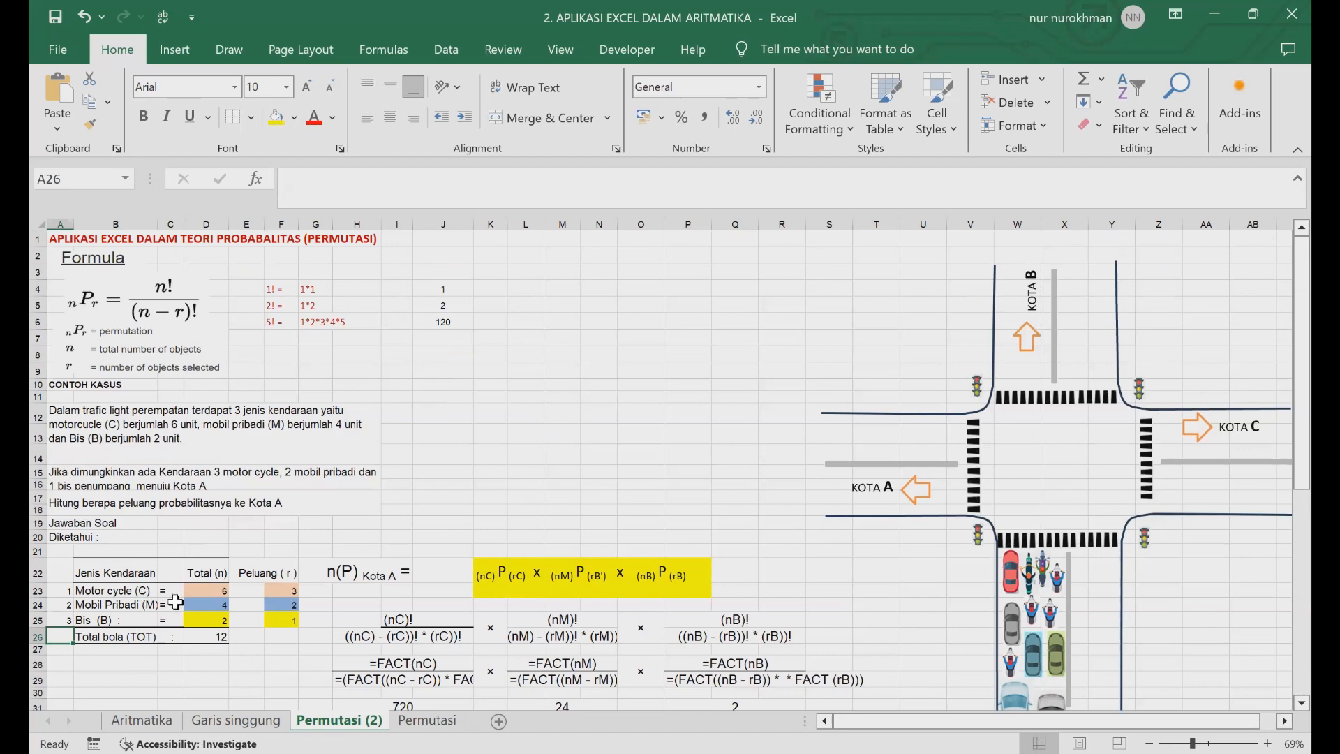
Review the total and selected counts of each vehicle type against the general permutation formula.
click(204, 591)
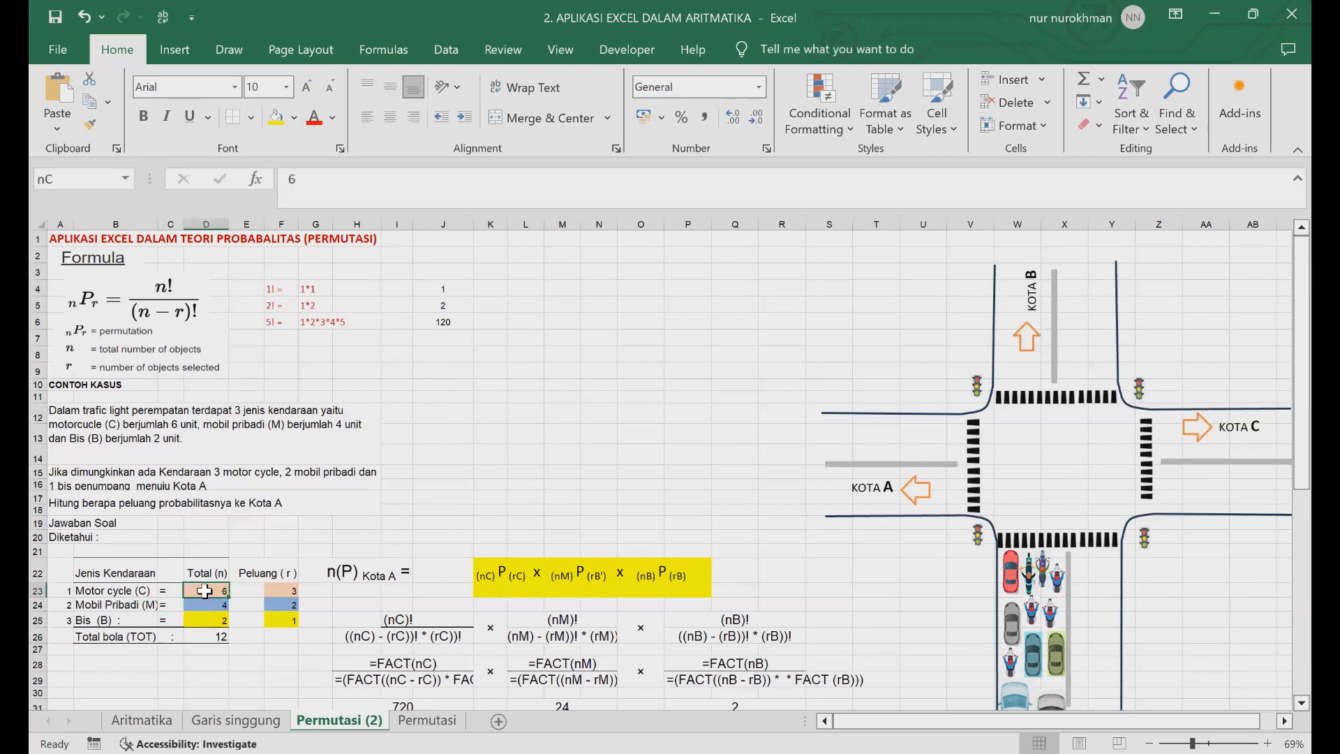
key(Down)
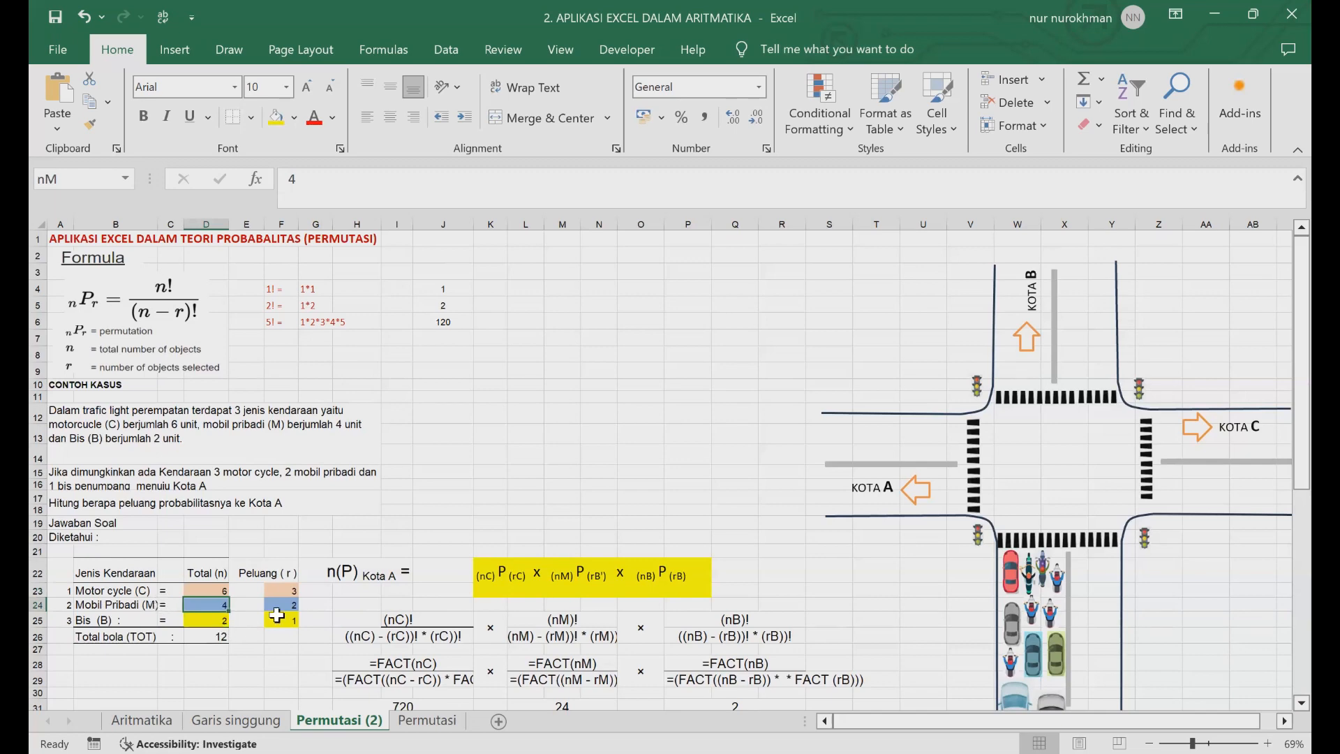
click(326, 603)
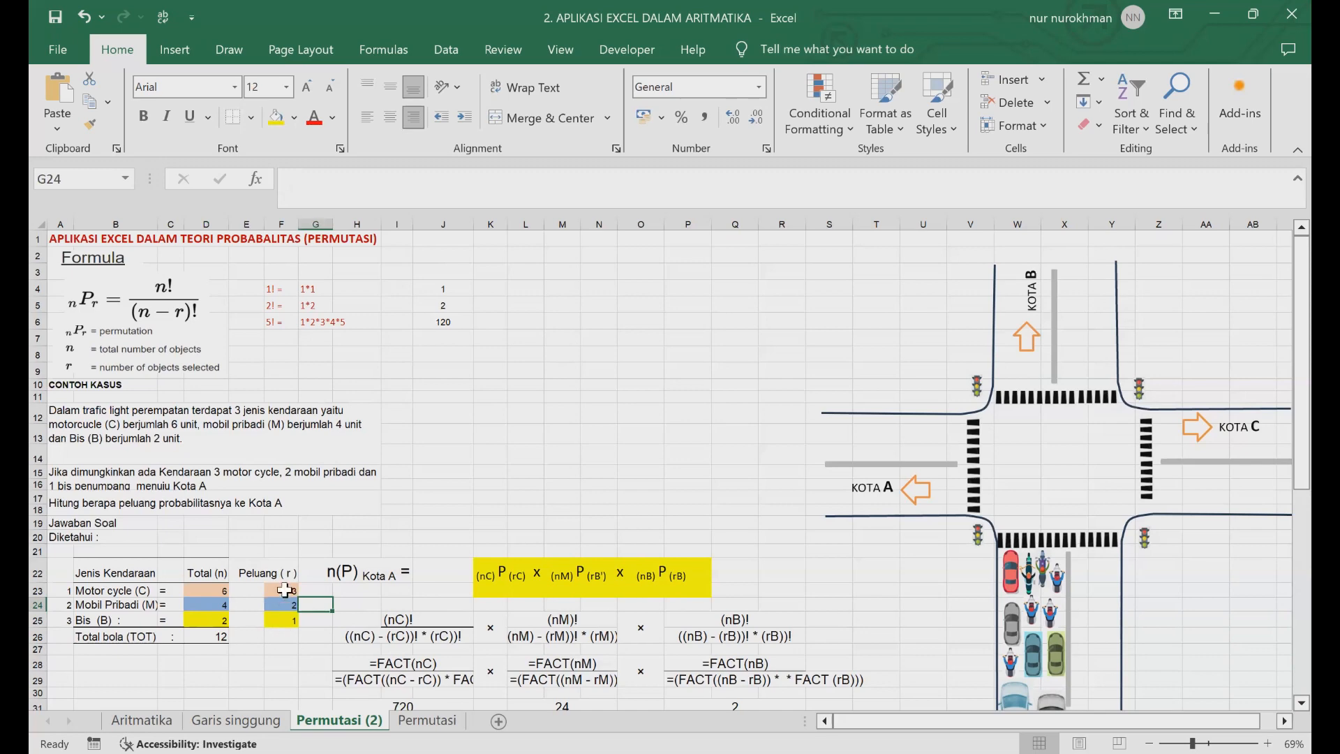
click(286, 590)
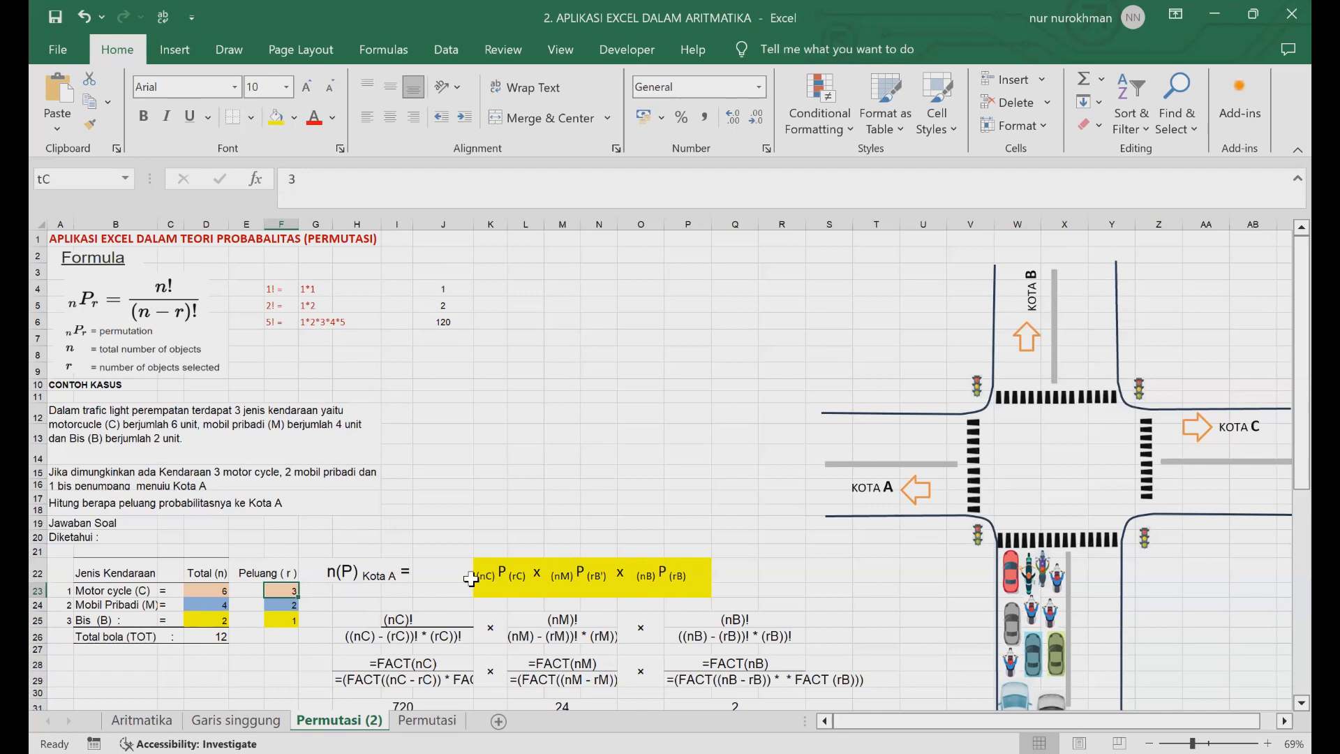
key(Down)
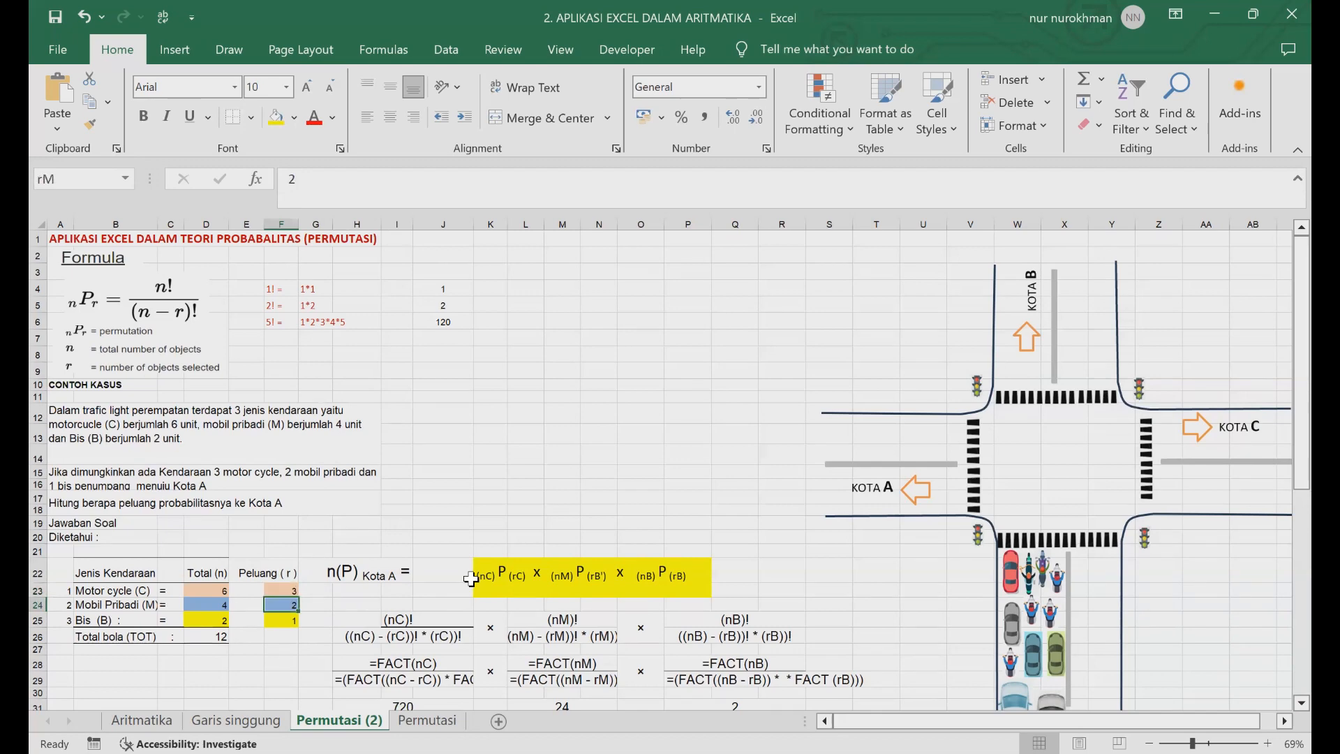
key(Down)
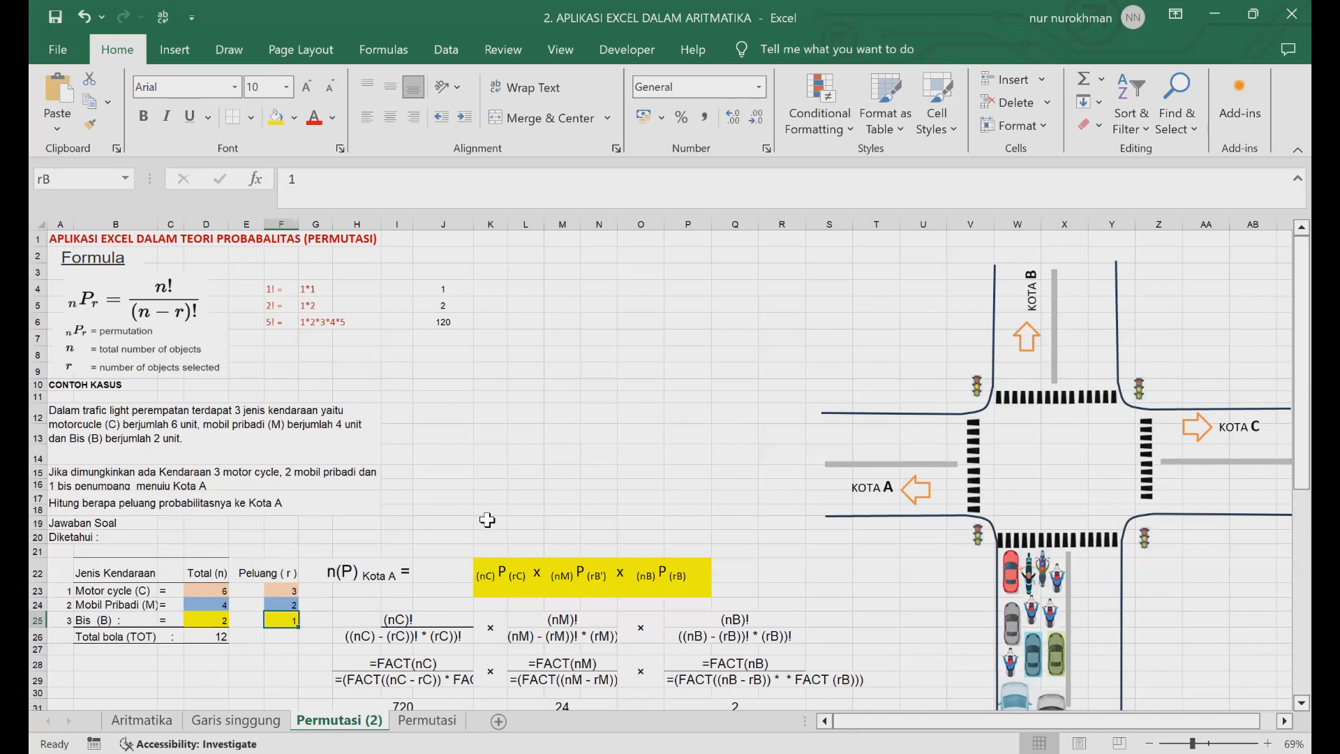
click(153, 300)
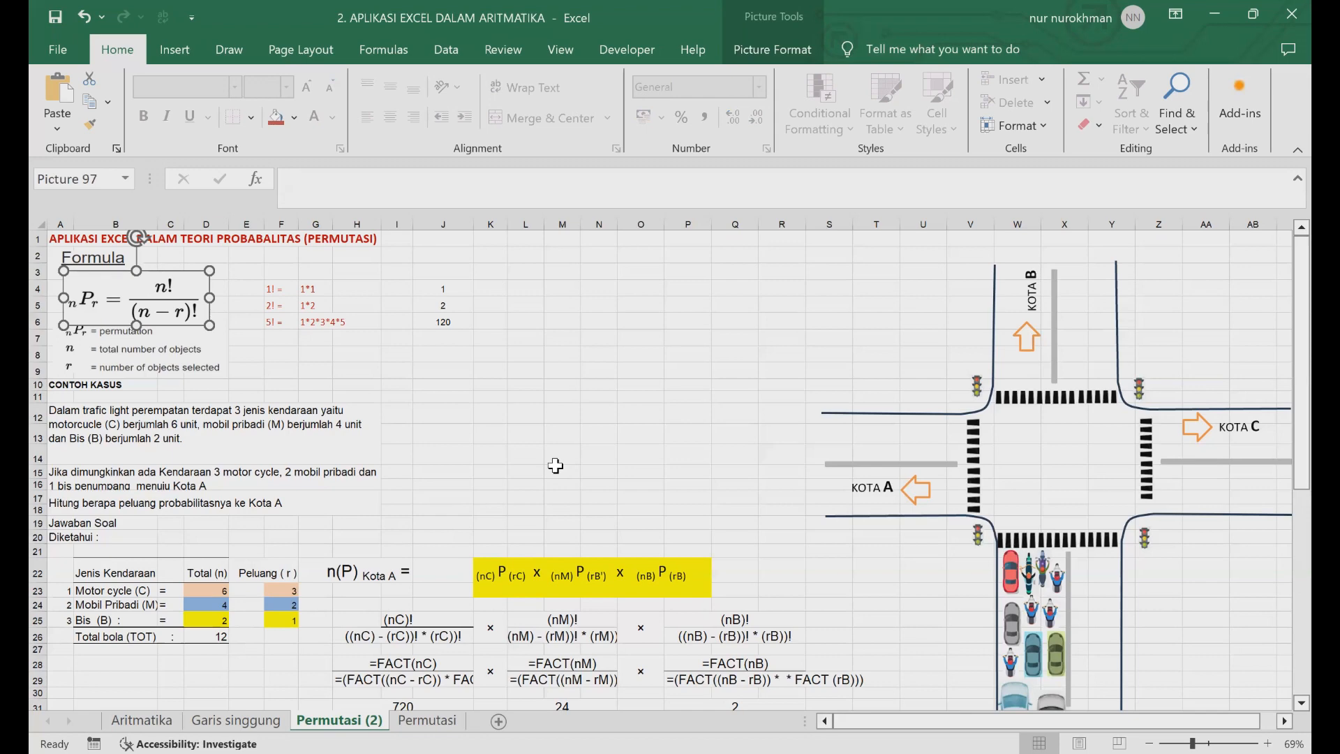
click(252, 353)
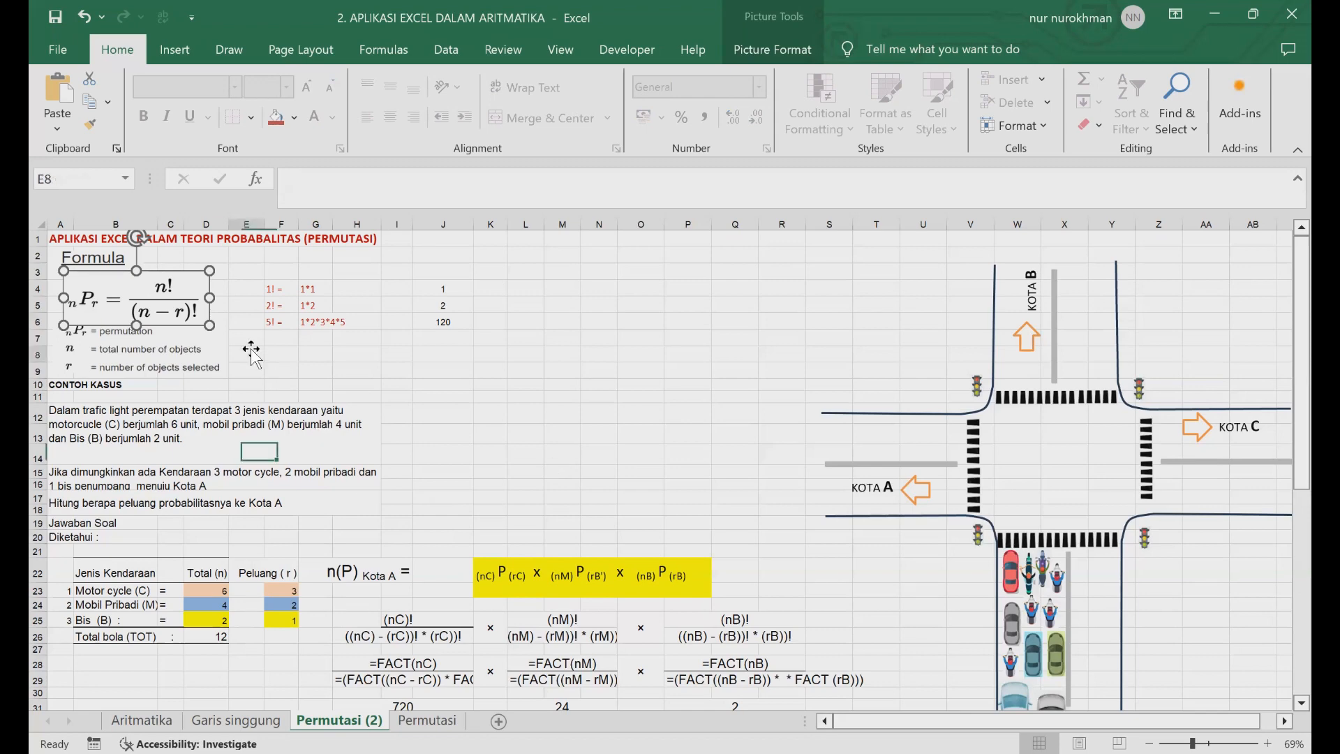
click(355, 370)
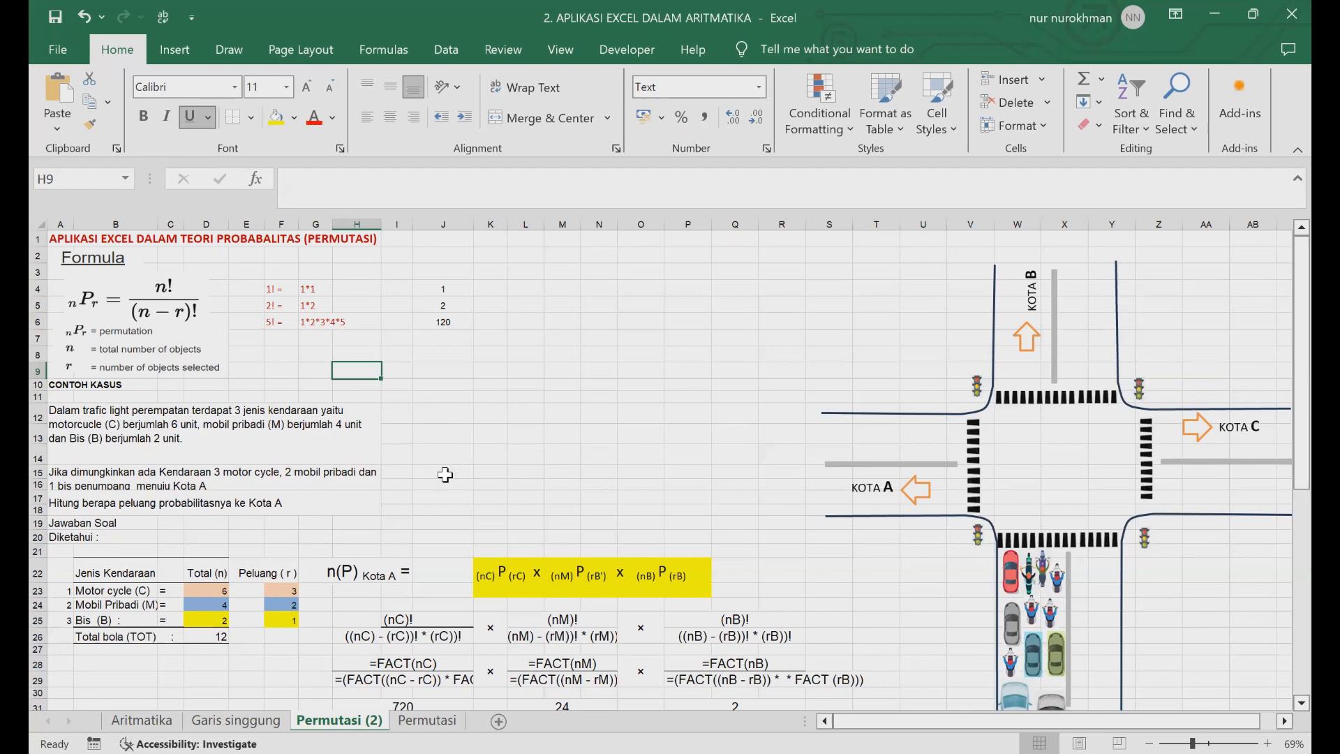
click(199, 571)
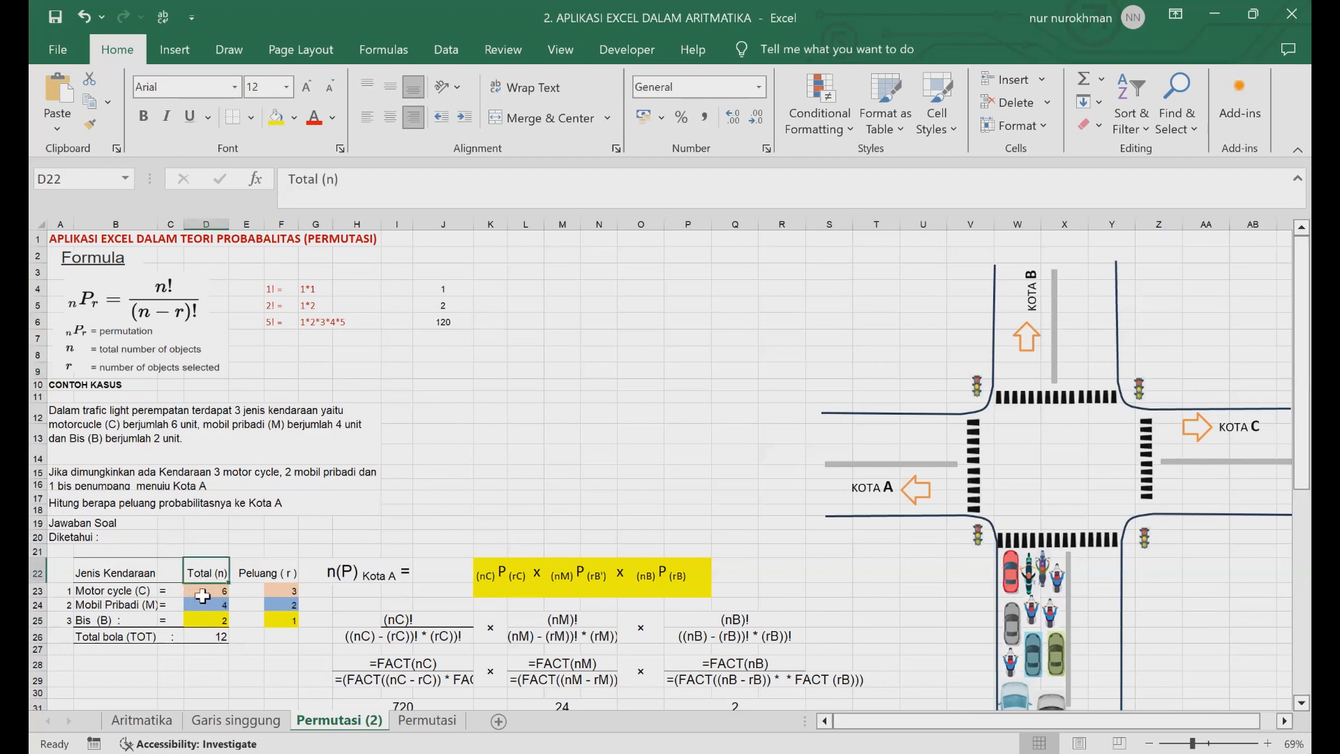
click(202, 596)
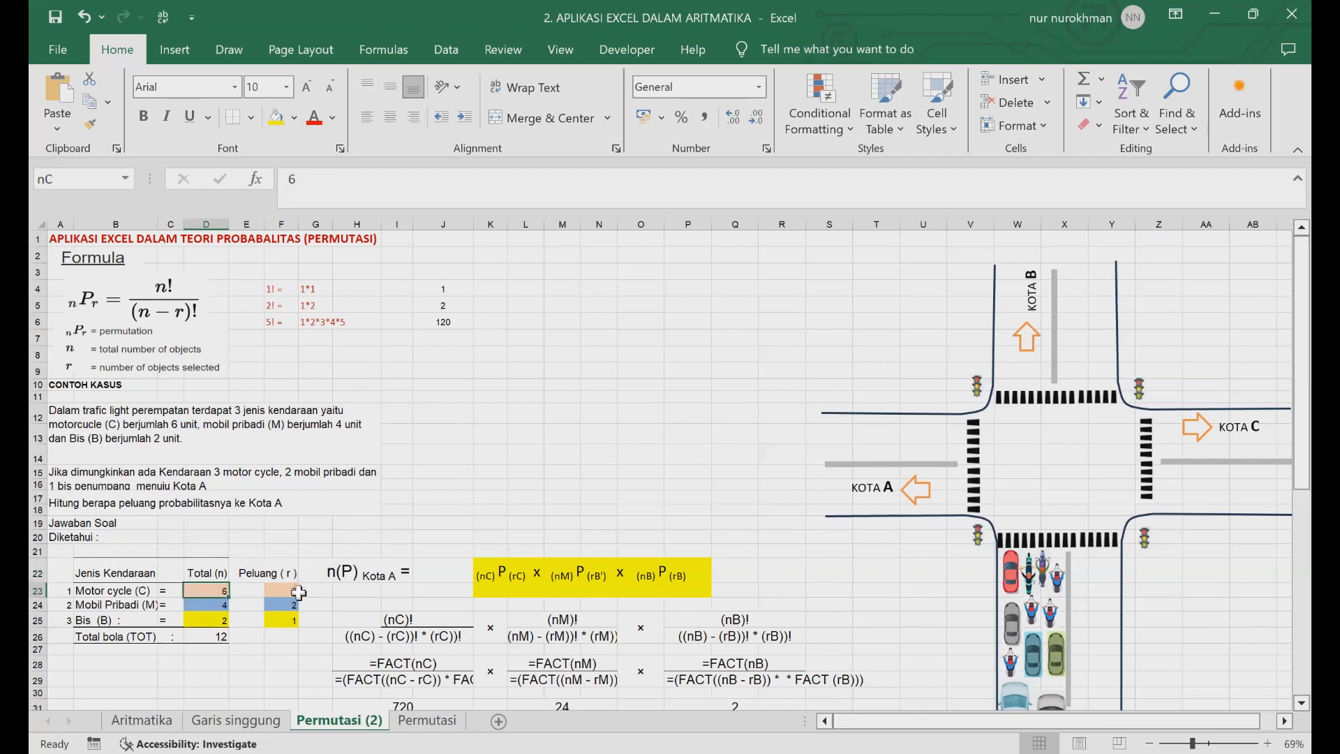
click(485, 471)
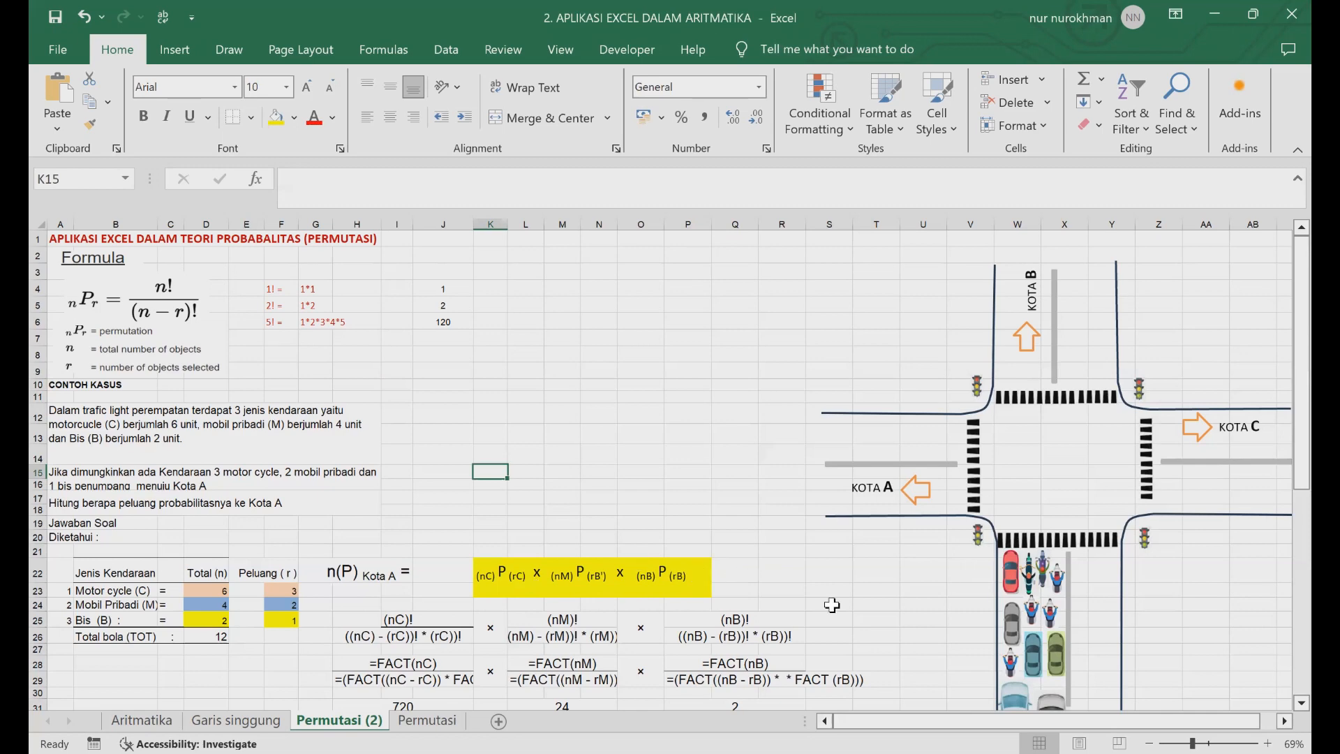
Examine the factorial fractions for motorcycles, private cars and buses in the Kota A calculation.
ctrl+scroll(1200, 722, up, 1)
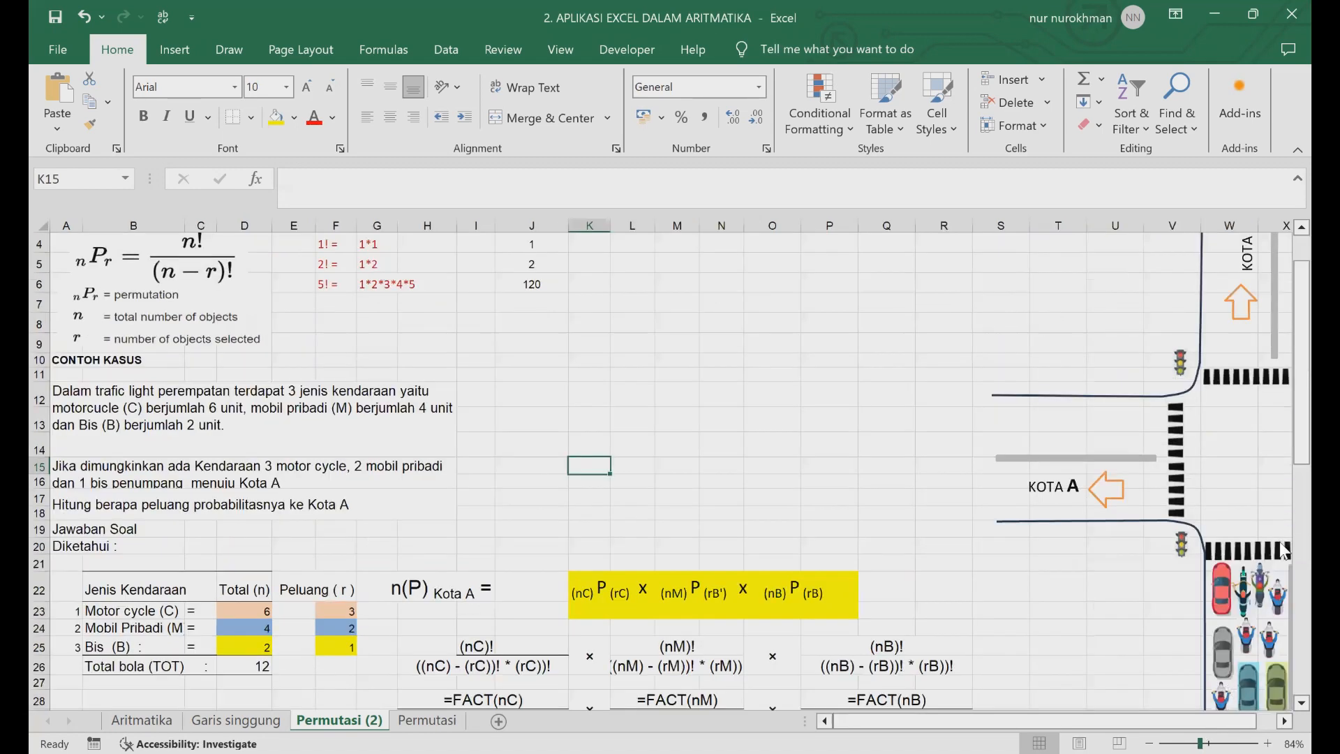
scroll(1175, 552, down, 3)
click(773, 662)
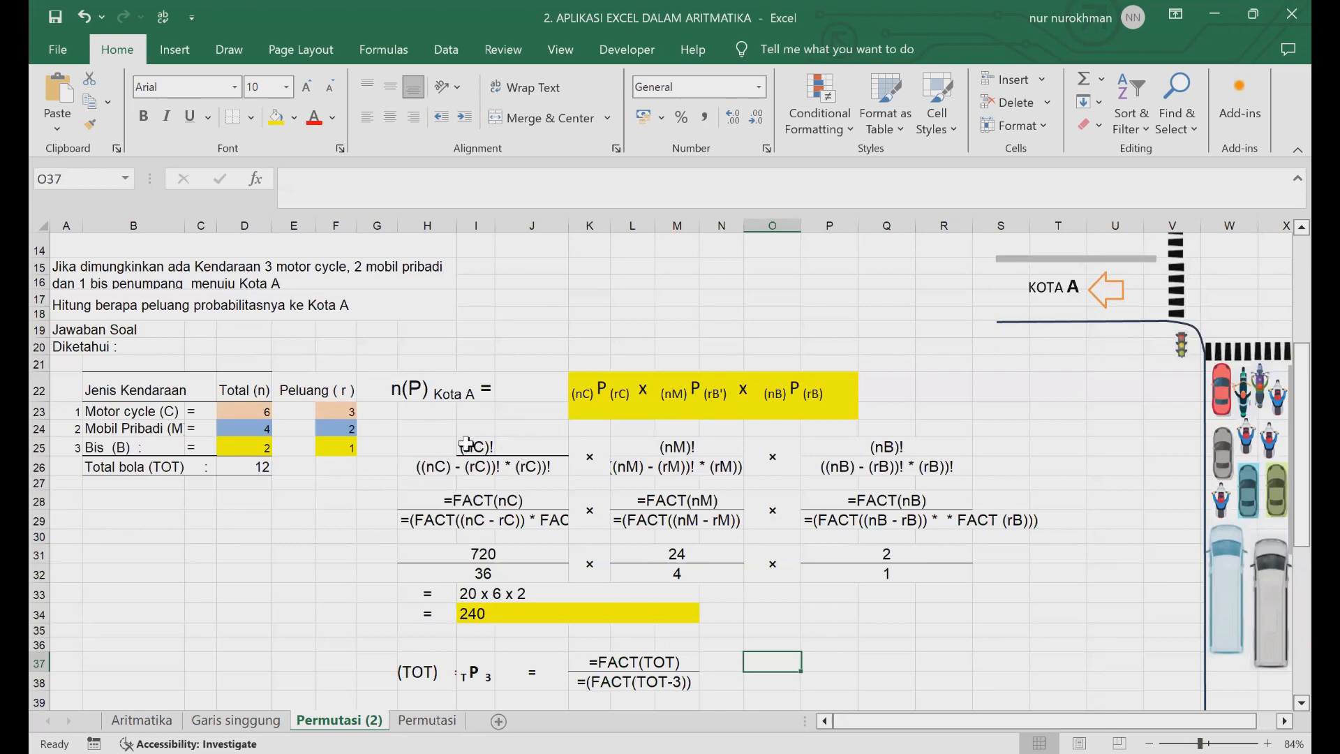
click(467, 444)
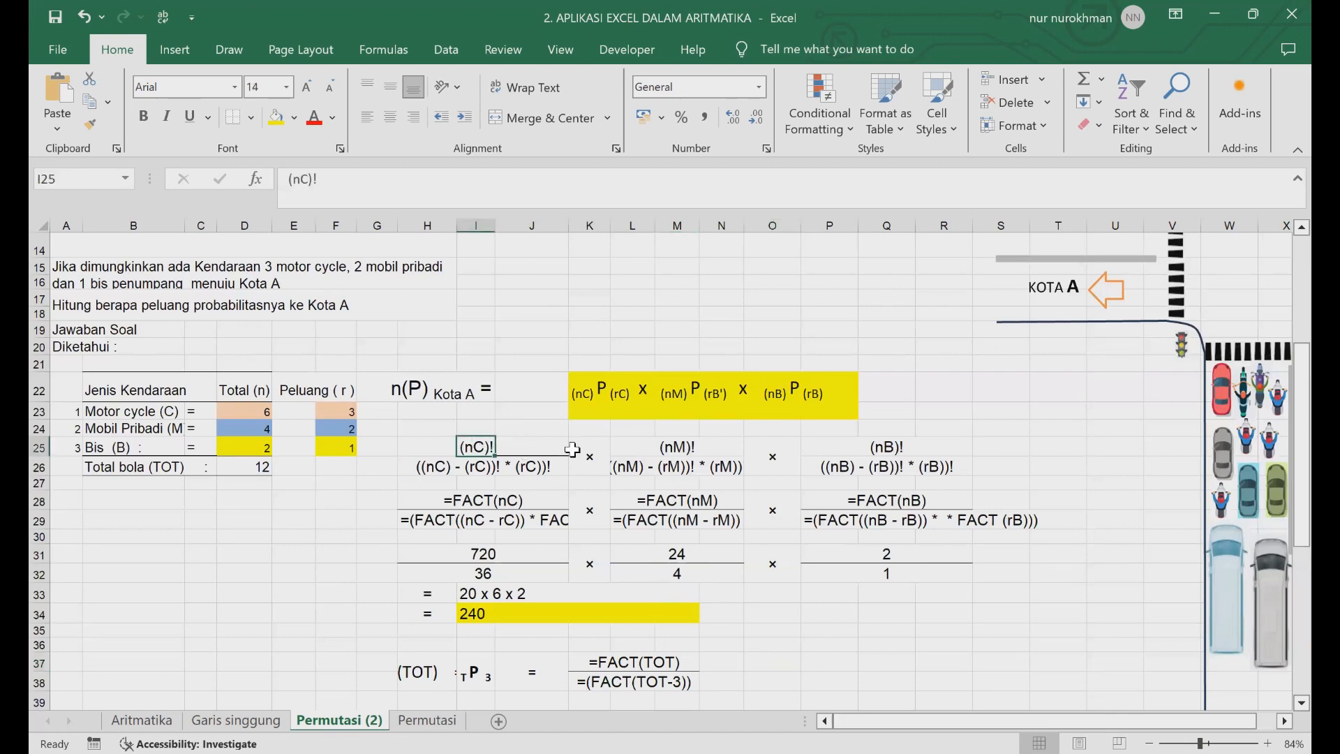
click(441, 454)
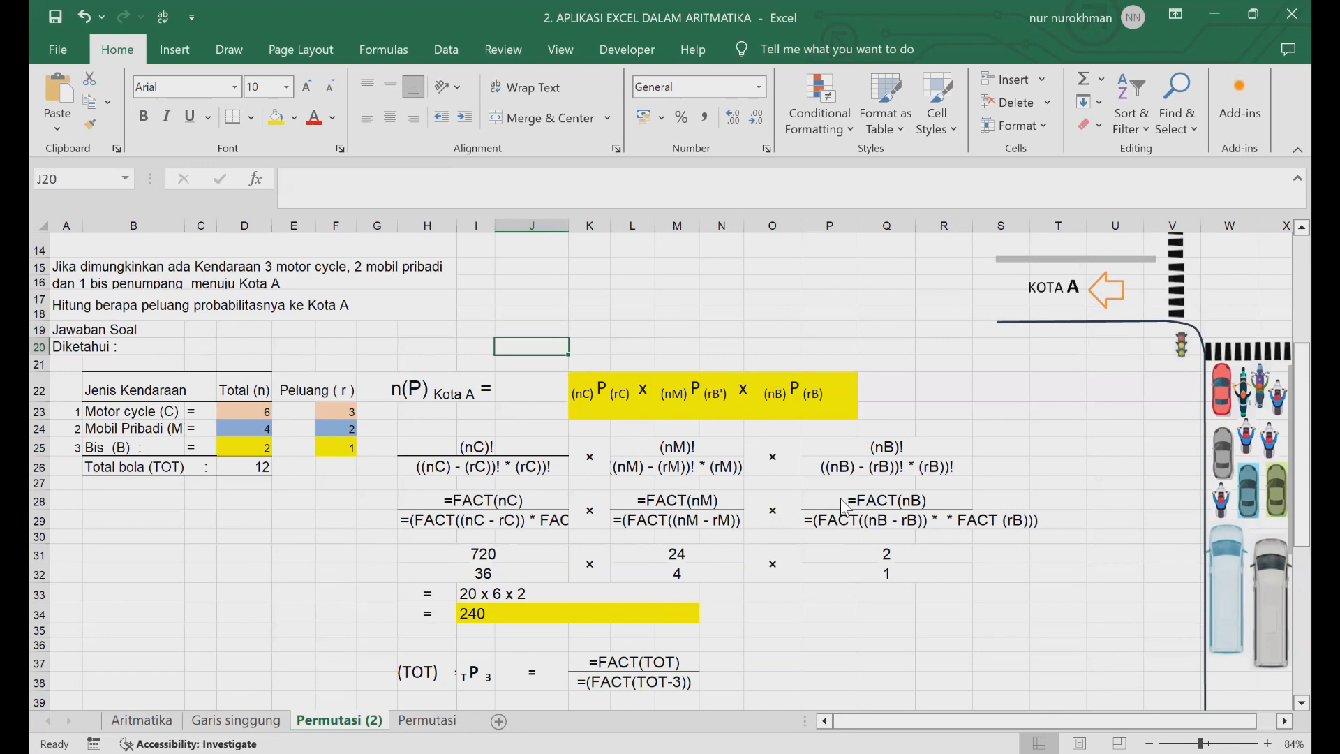
click(859, 446)
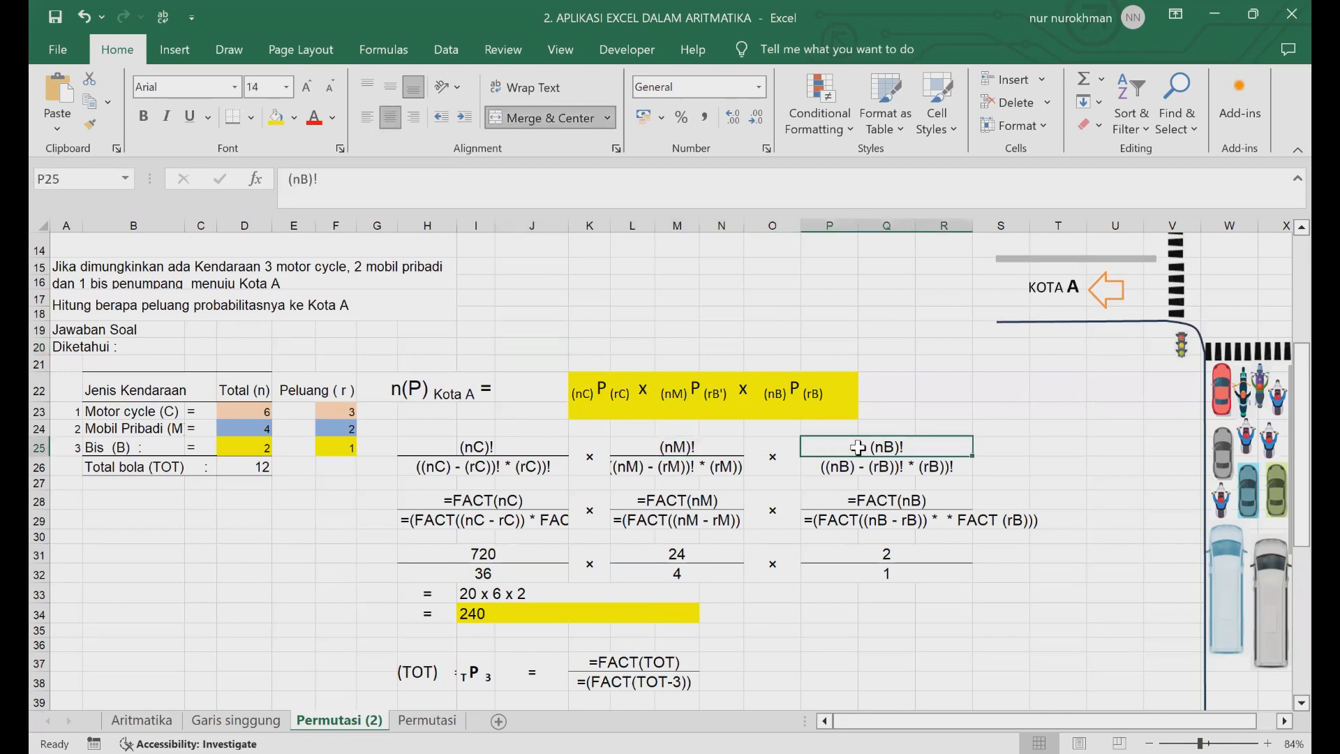
click(504, 430)
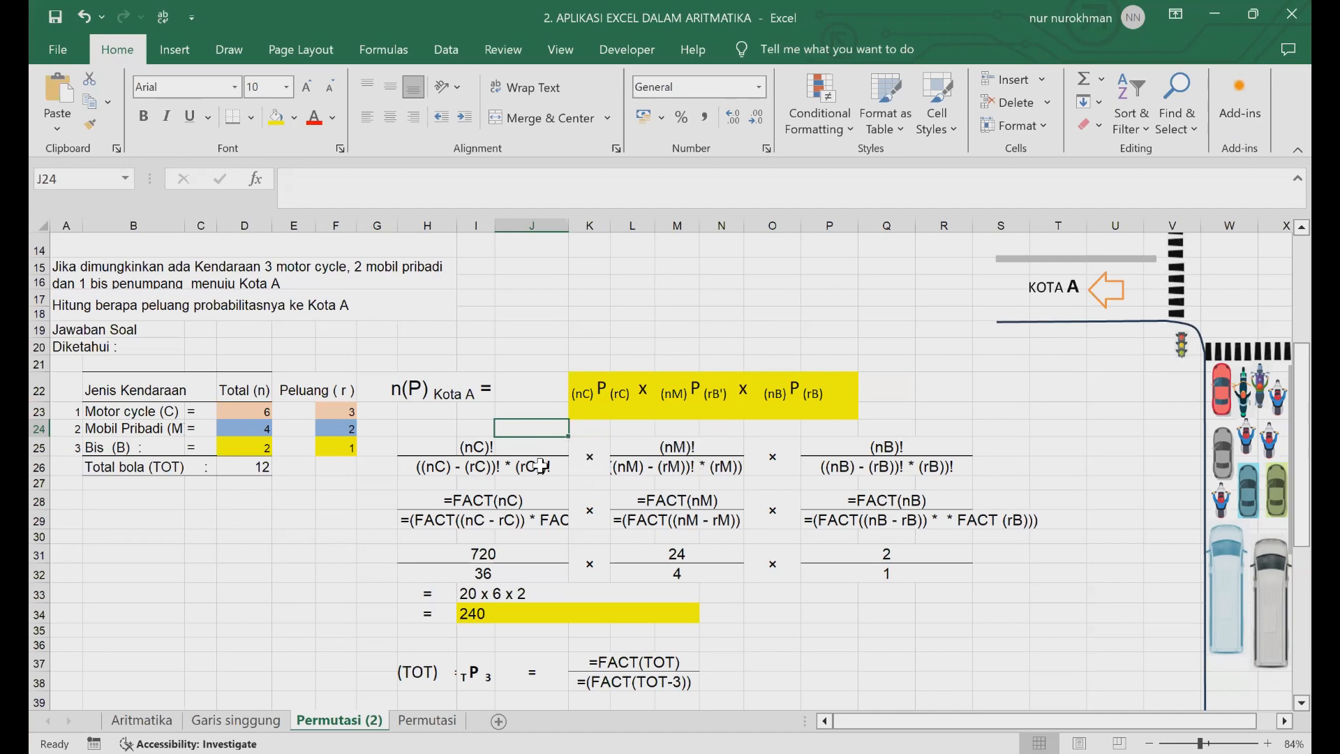
click(509, 450)
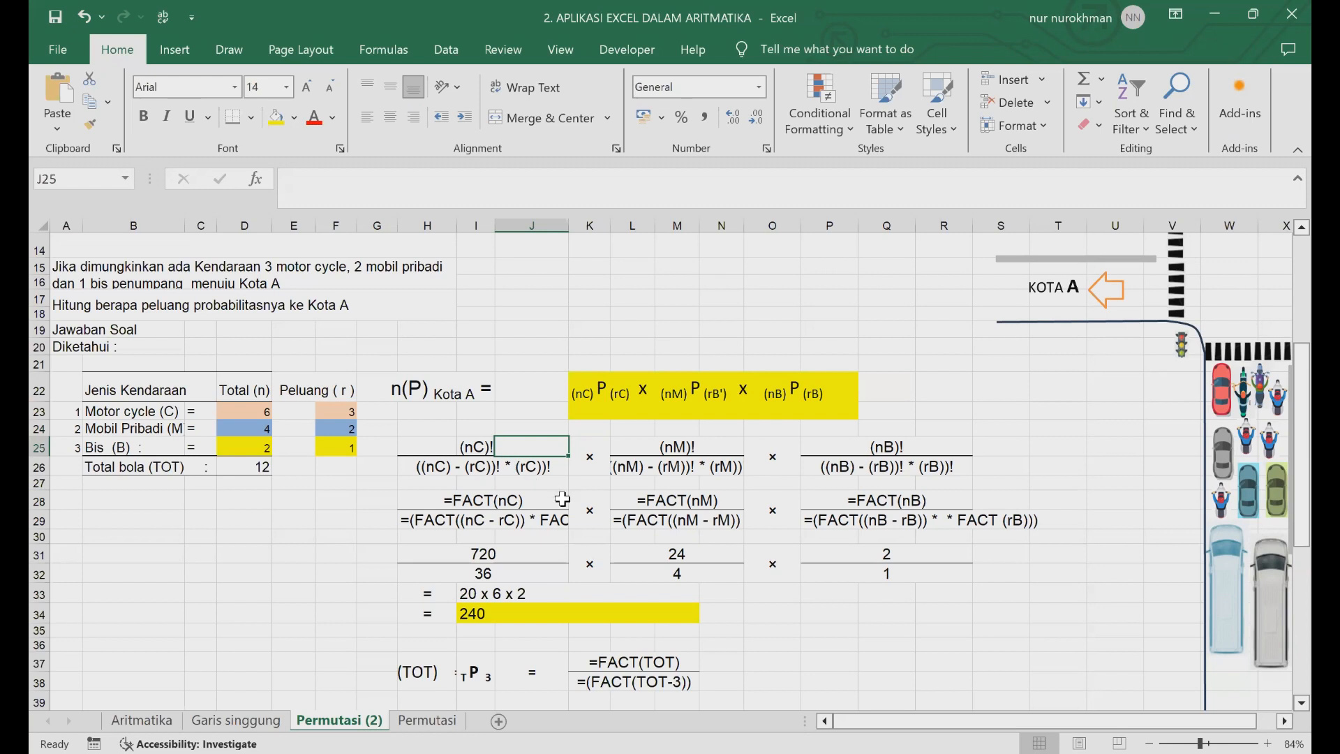
click(779, 587)
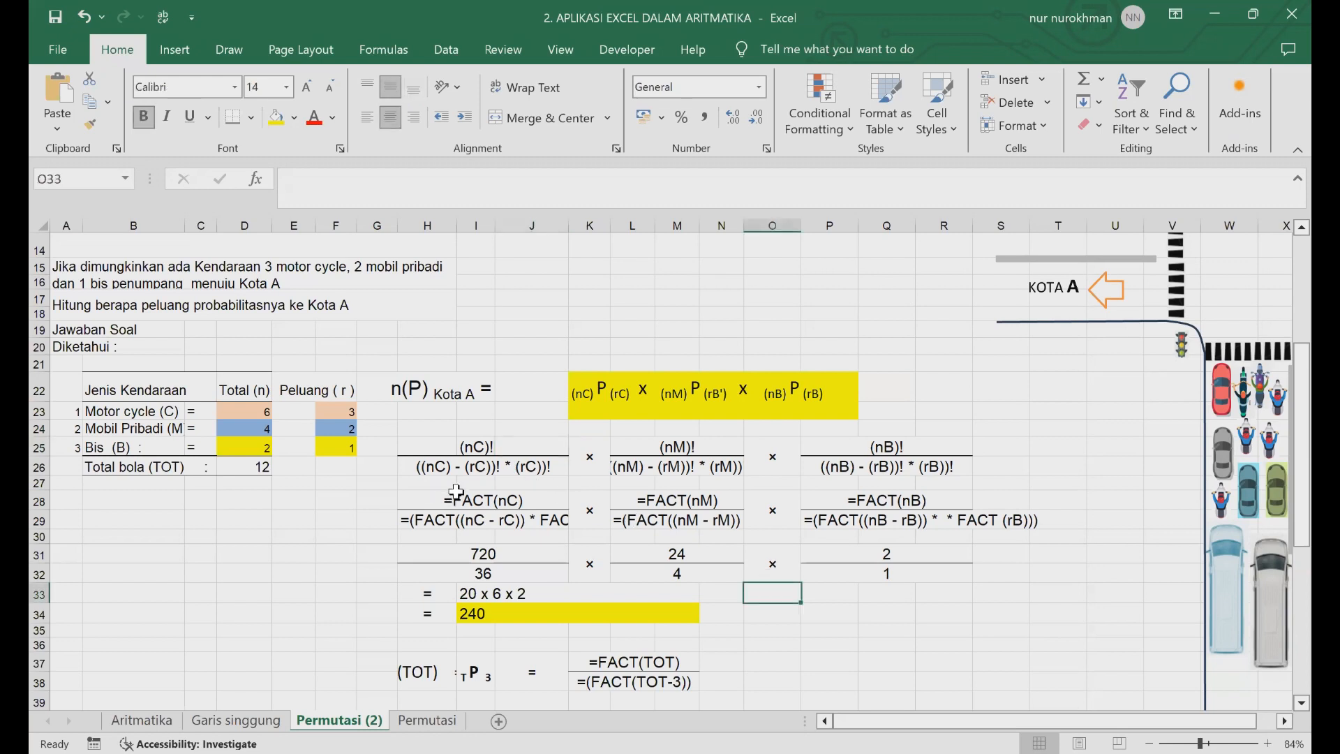
Inspect the written FACT formulas for the motorcycle numerator and denominator and the private car numerator.
click(497, 558)
click(478, 500)
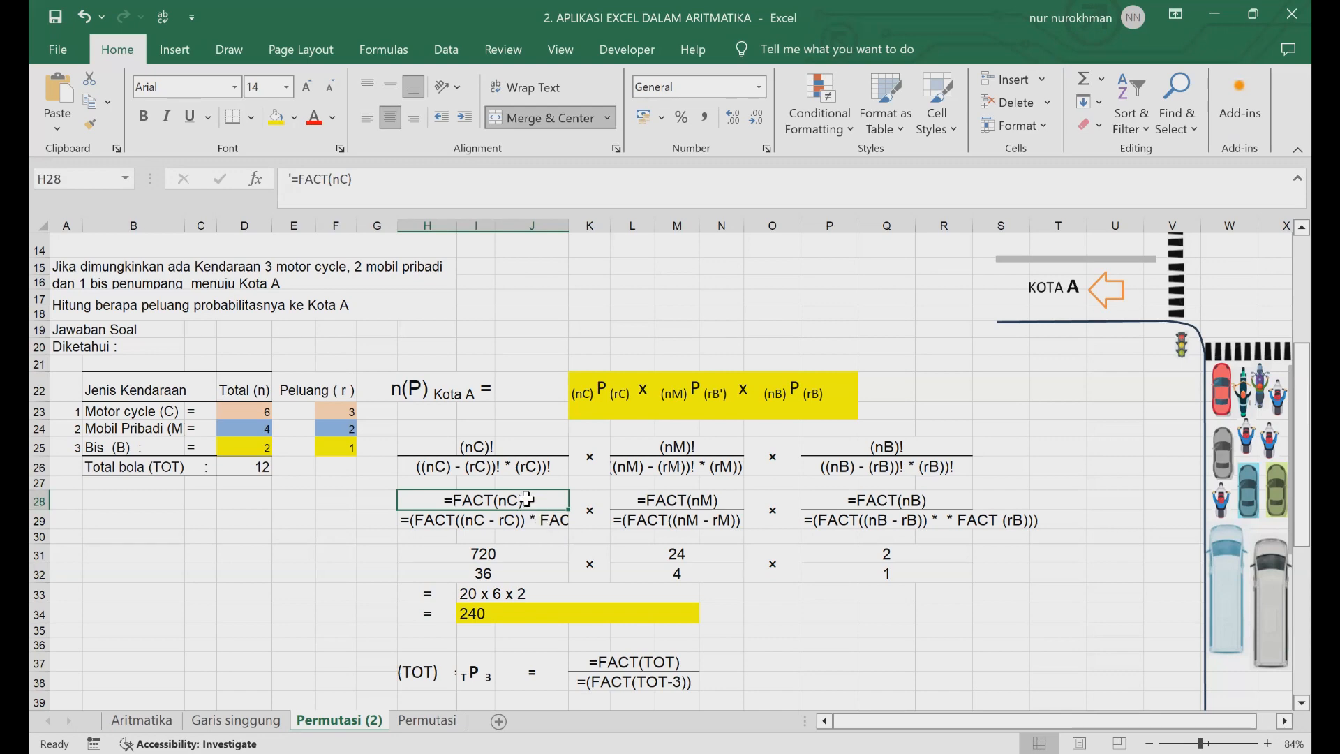
click(446, 537)
click(419, 518)
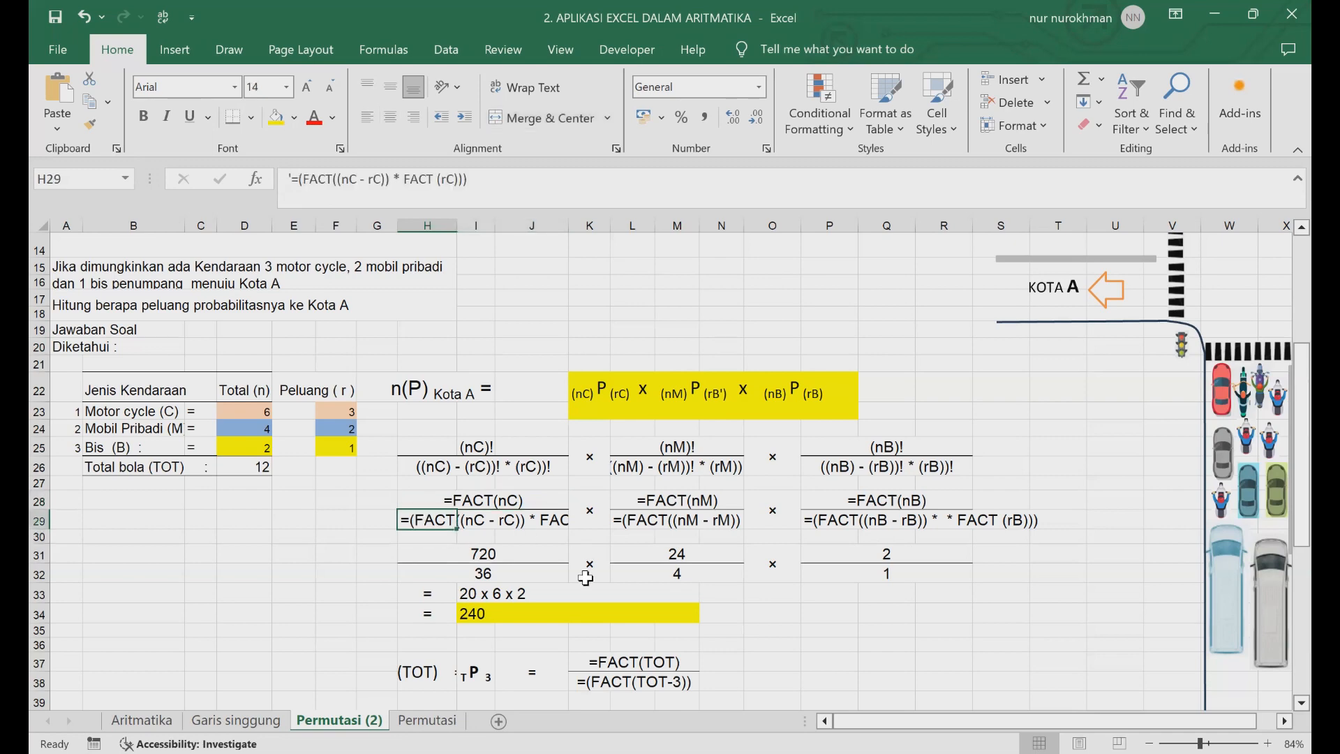
drag(419, 555, 423, 524)
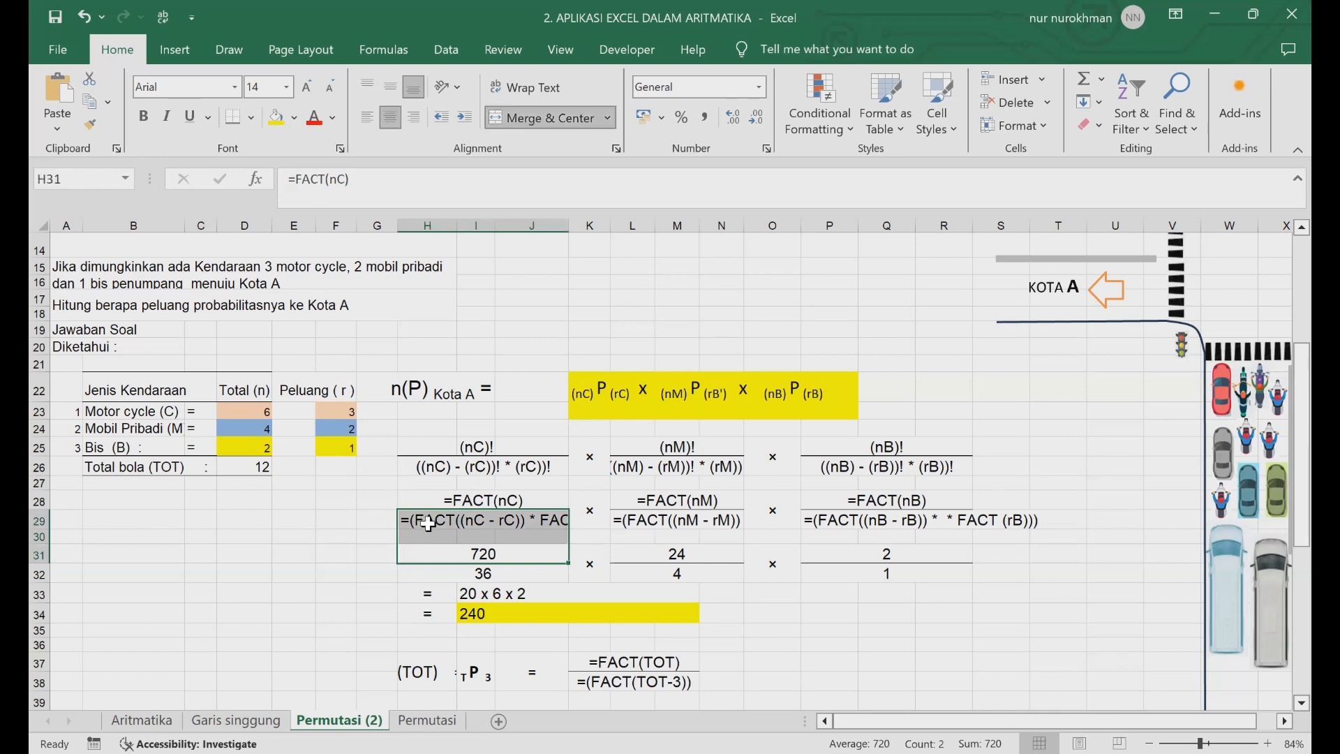
click(427, 523)
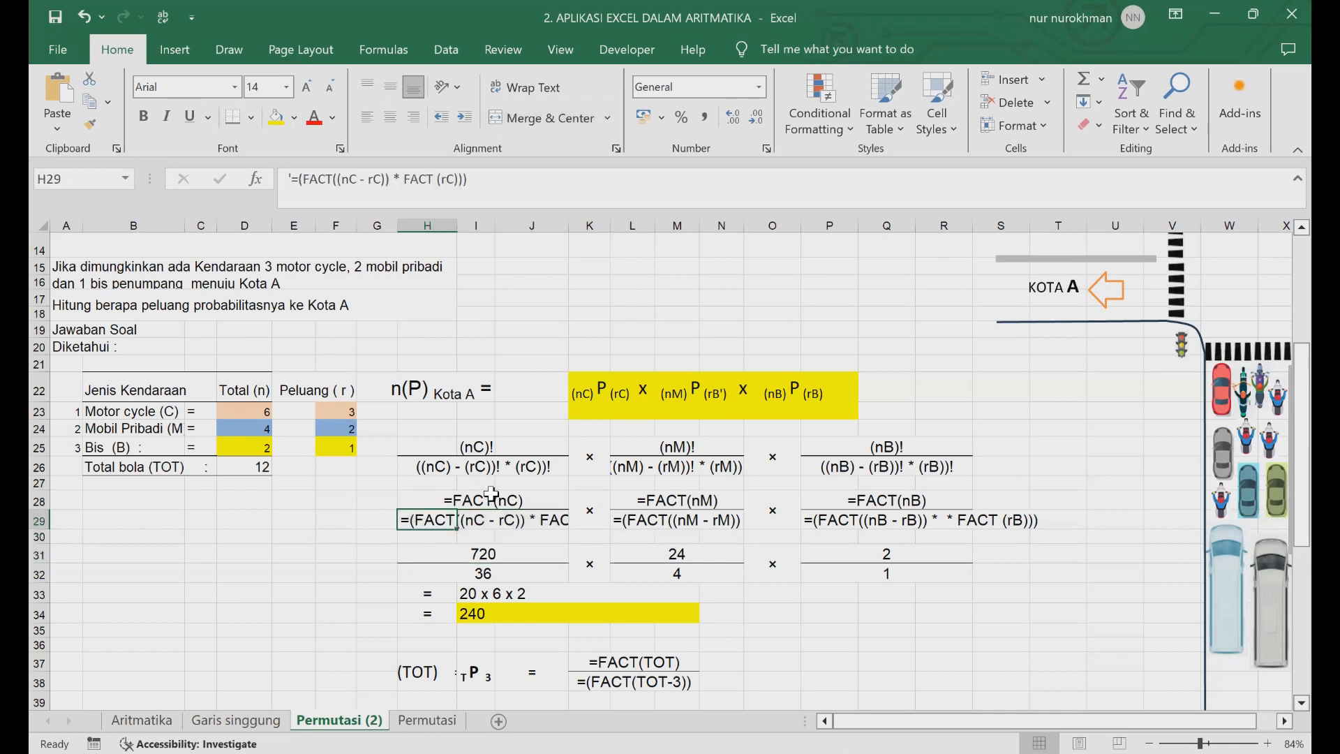
click(643, 500)
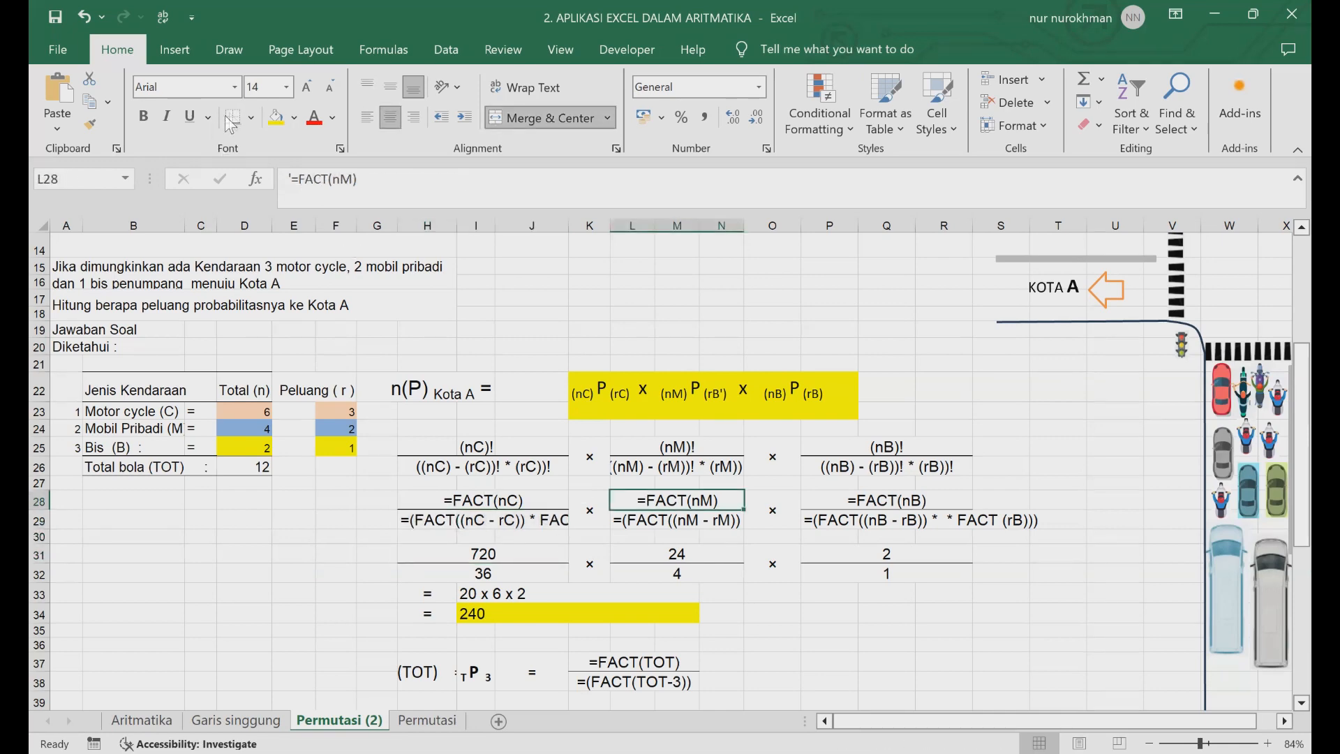
Inspect the live FACT formula in H31 and the defined name of the motorcycle total cell it refers to.
click(483, 551)
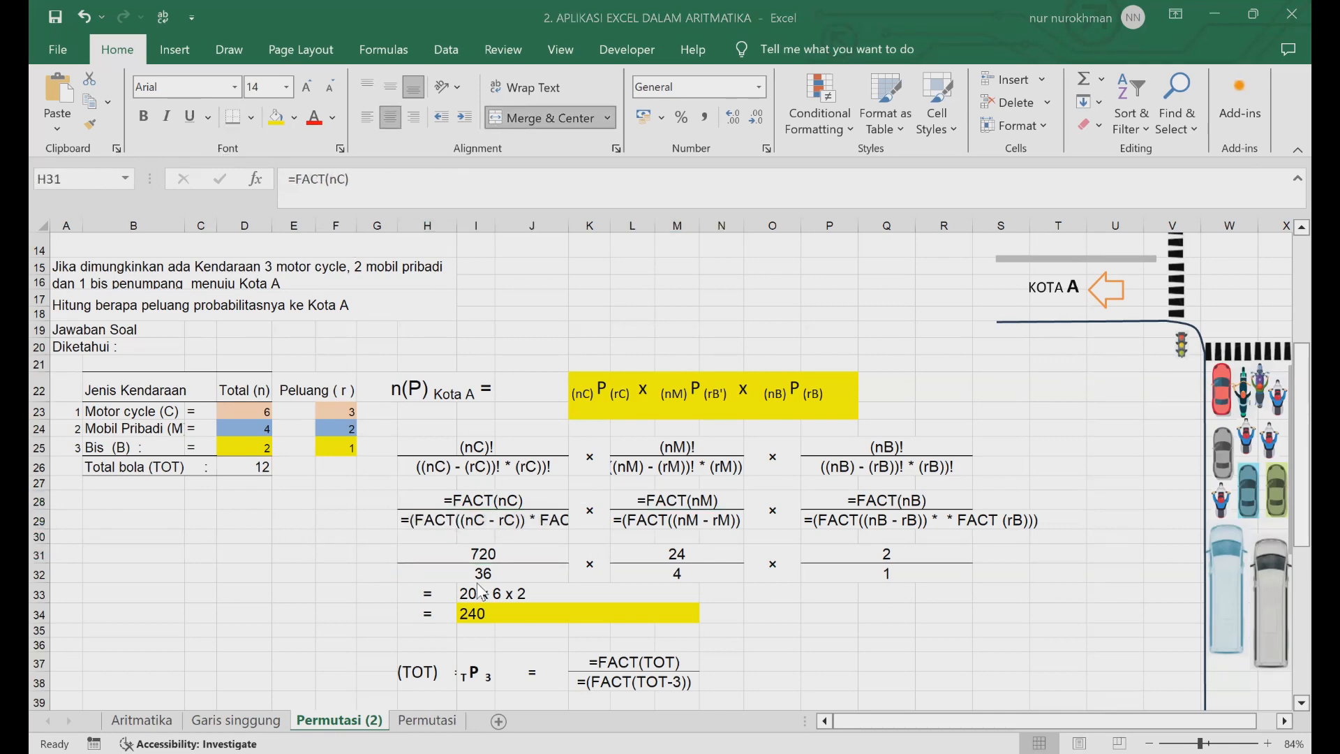
click(376, 183)
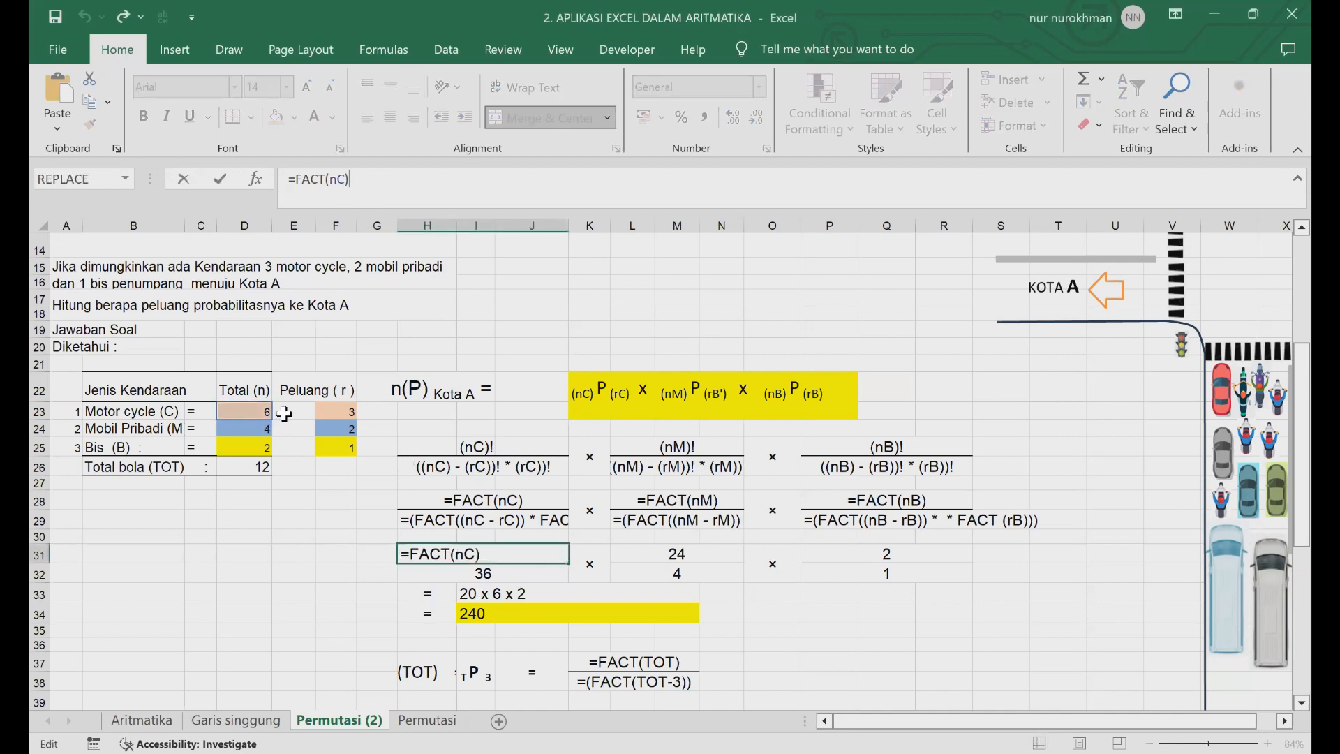
key(Escape)
click(385, 187)
click(290, 548)
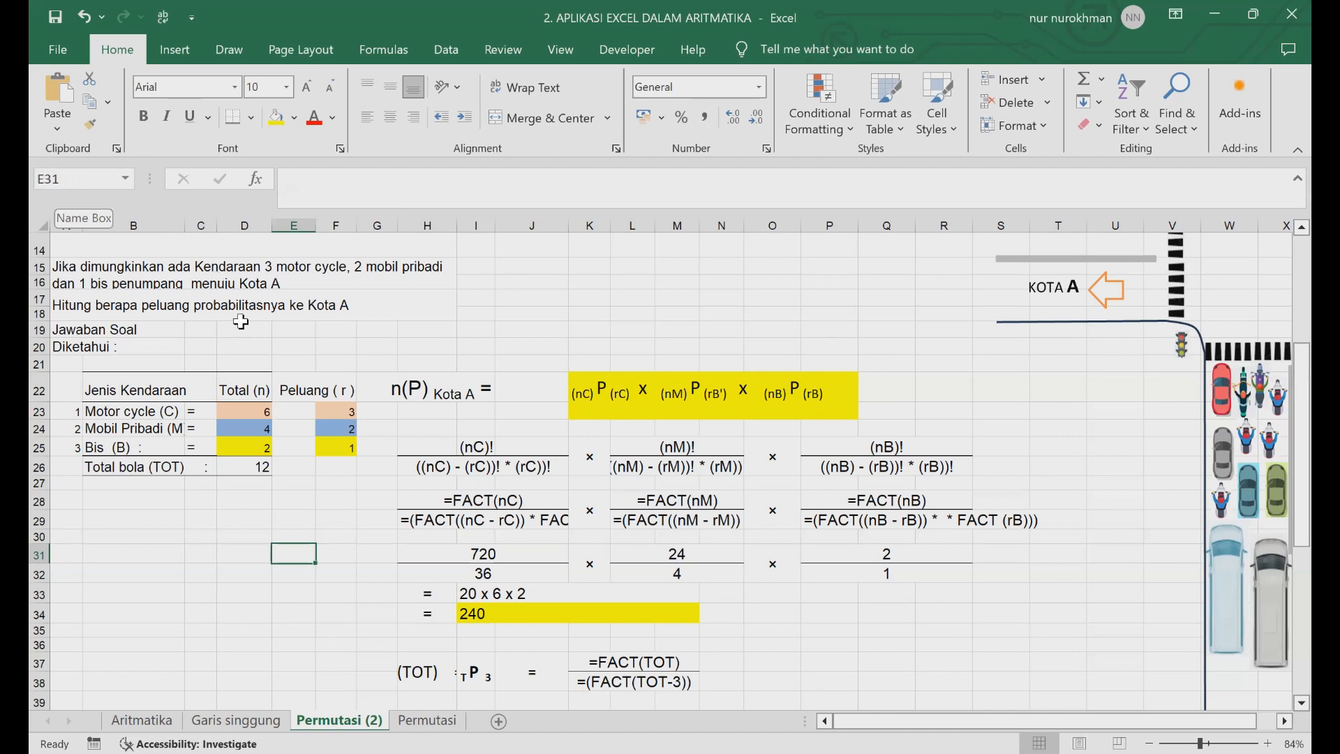
click(333, 551)
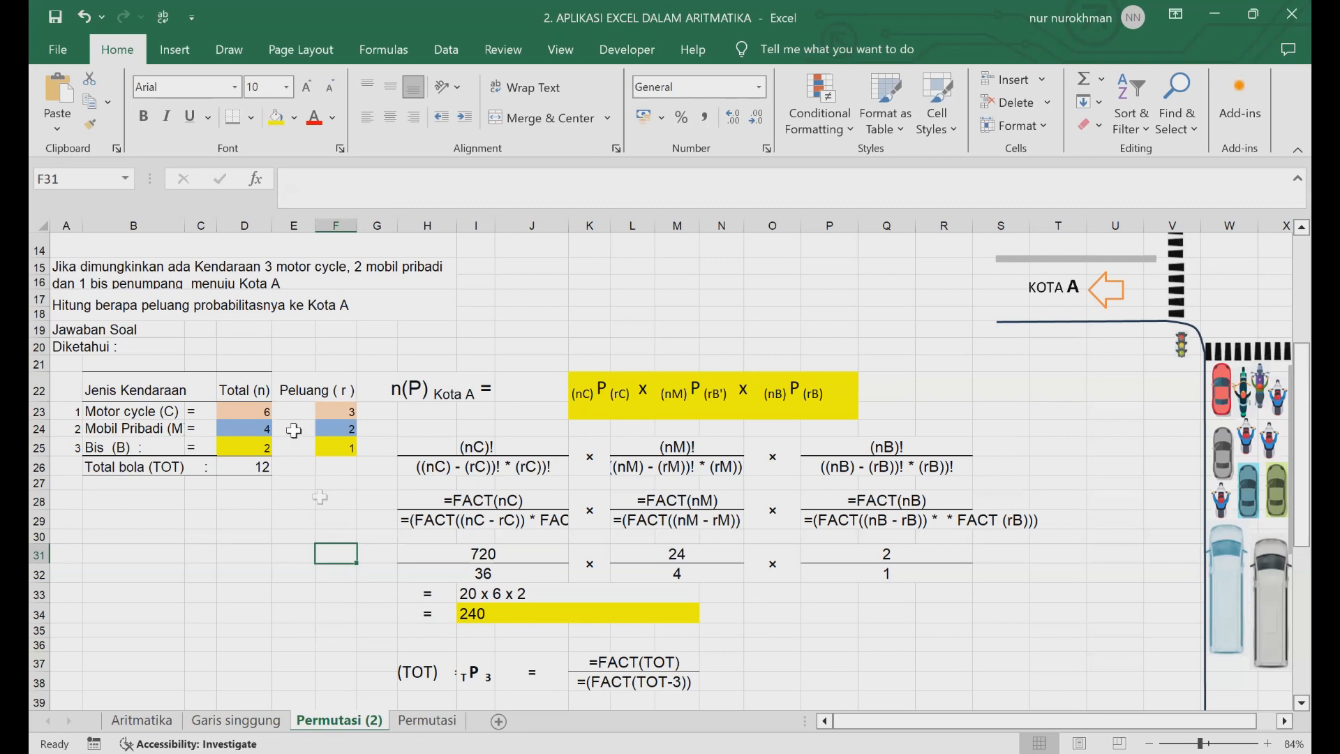
click(93, 416)
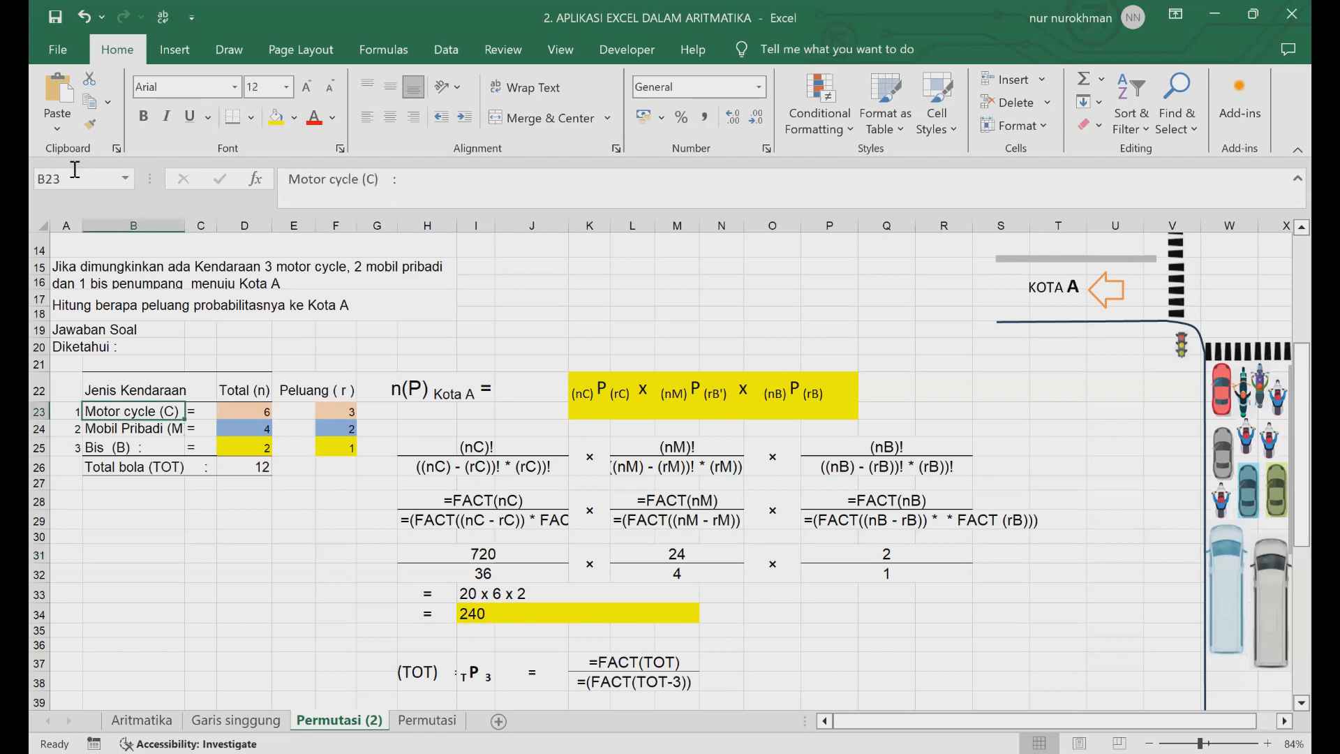
click(179, 541)
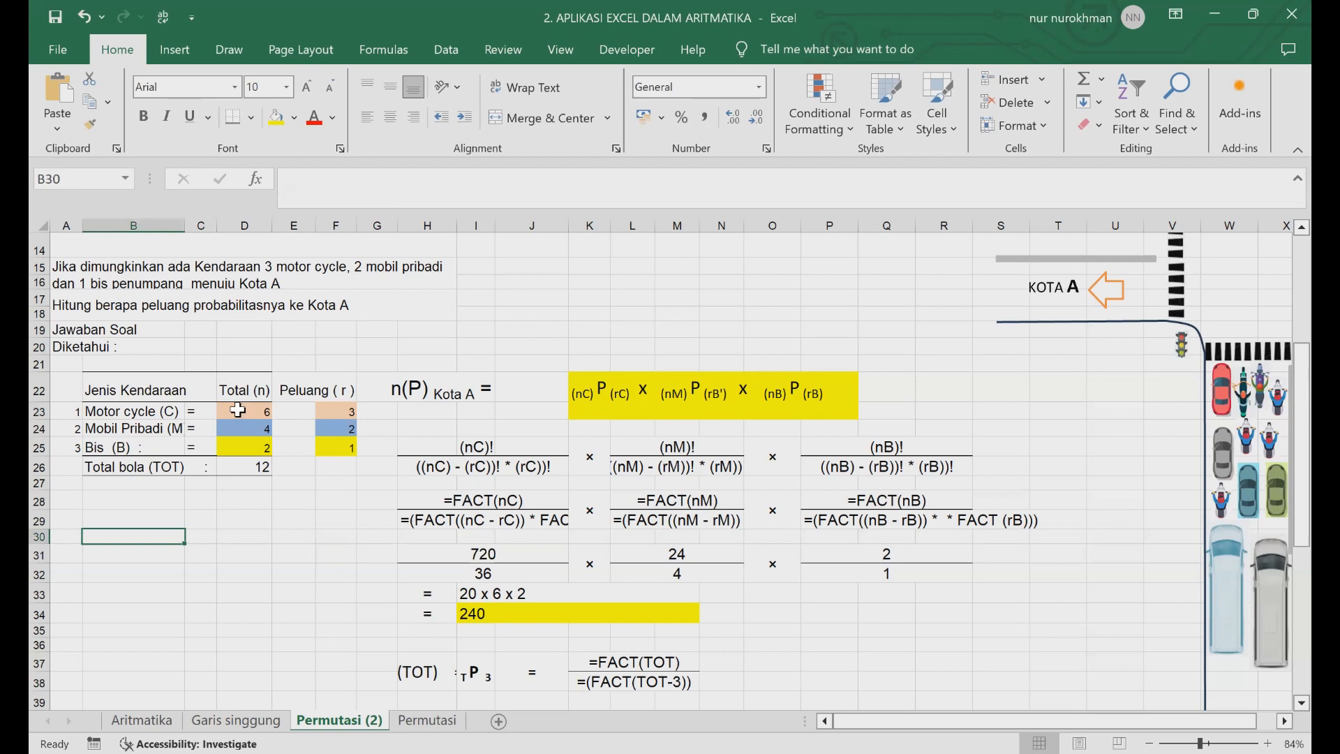
click(237, 411)
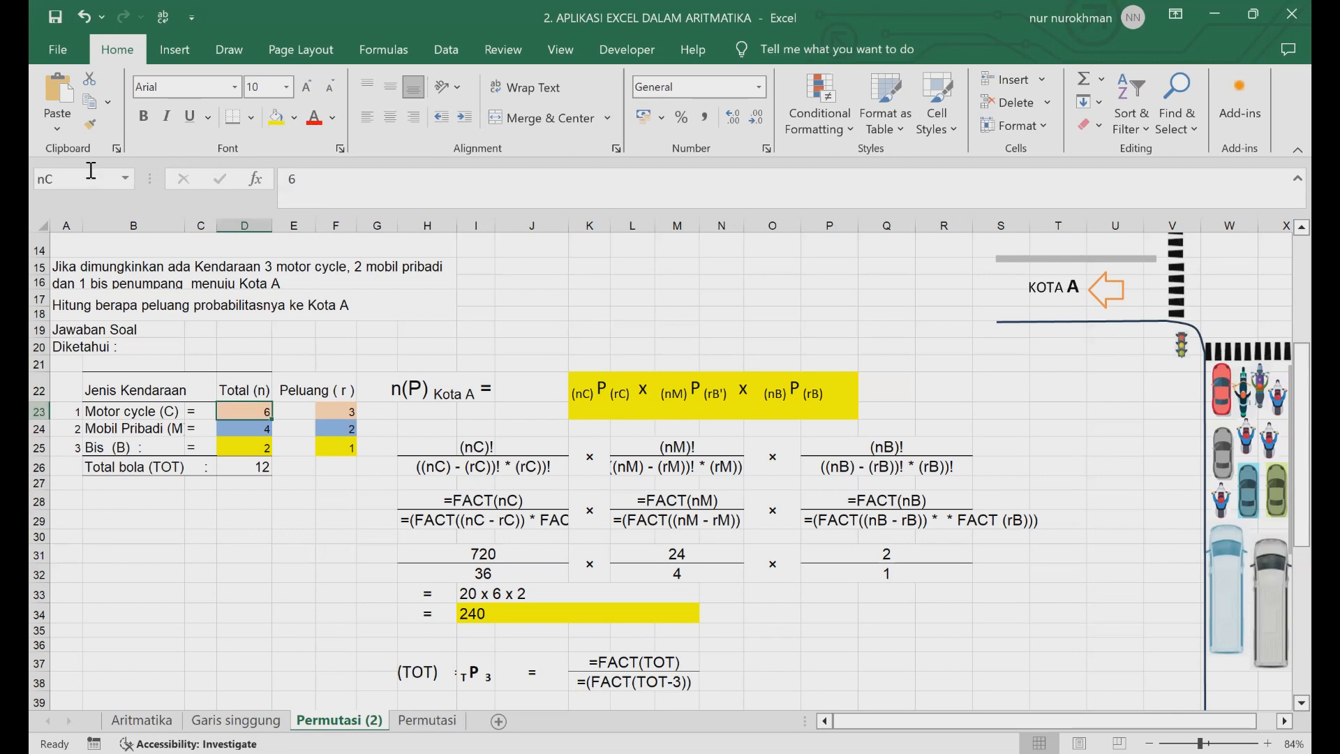
click(252, 525)
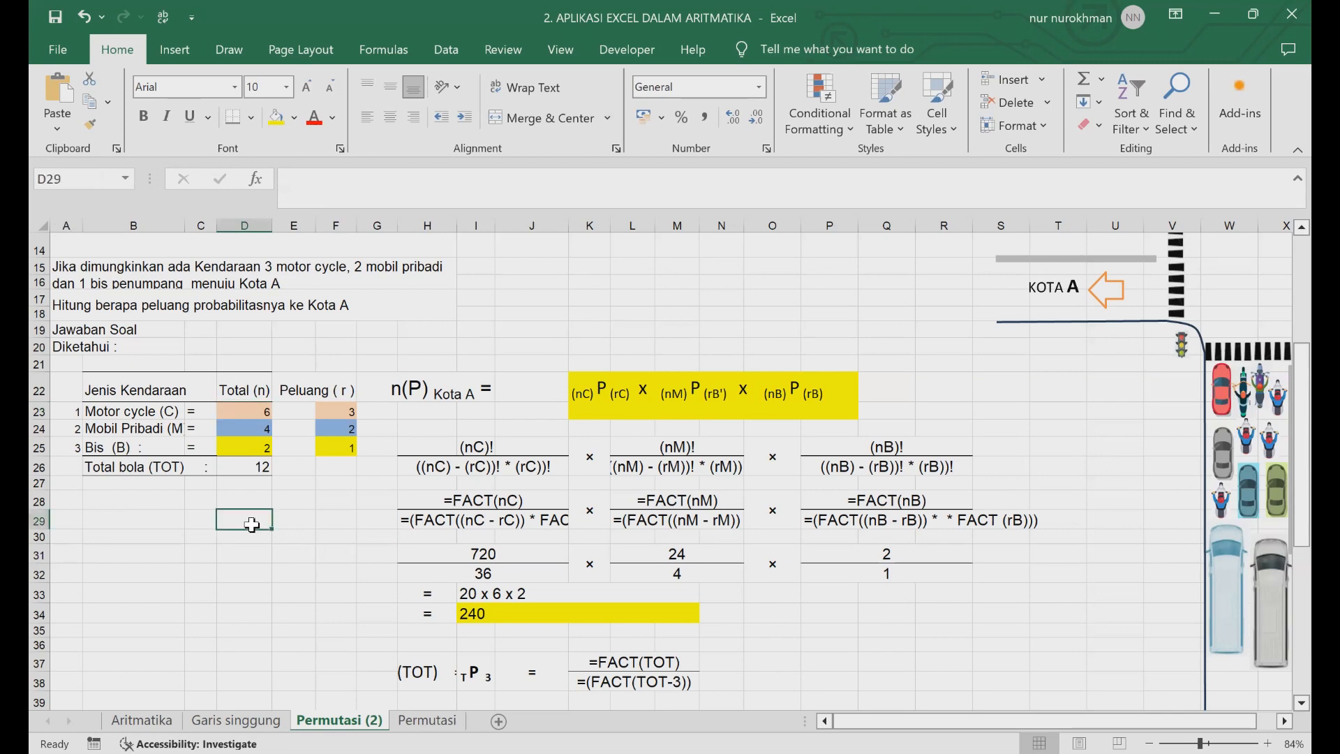
Enter the formula =NC in J19 to try the named motorcycle total, and clear the cell.
click(248, 411)
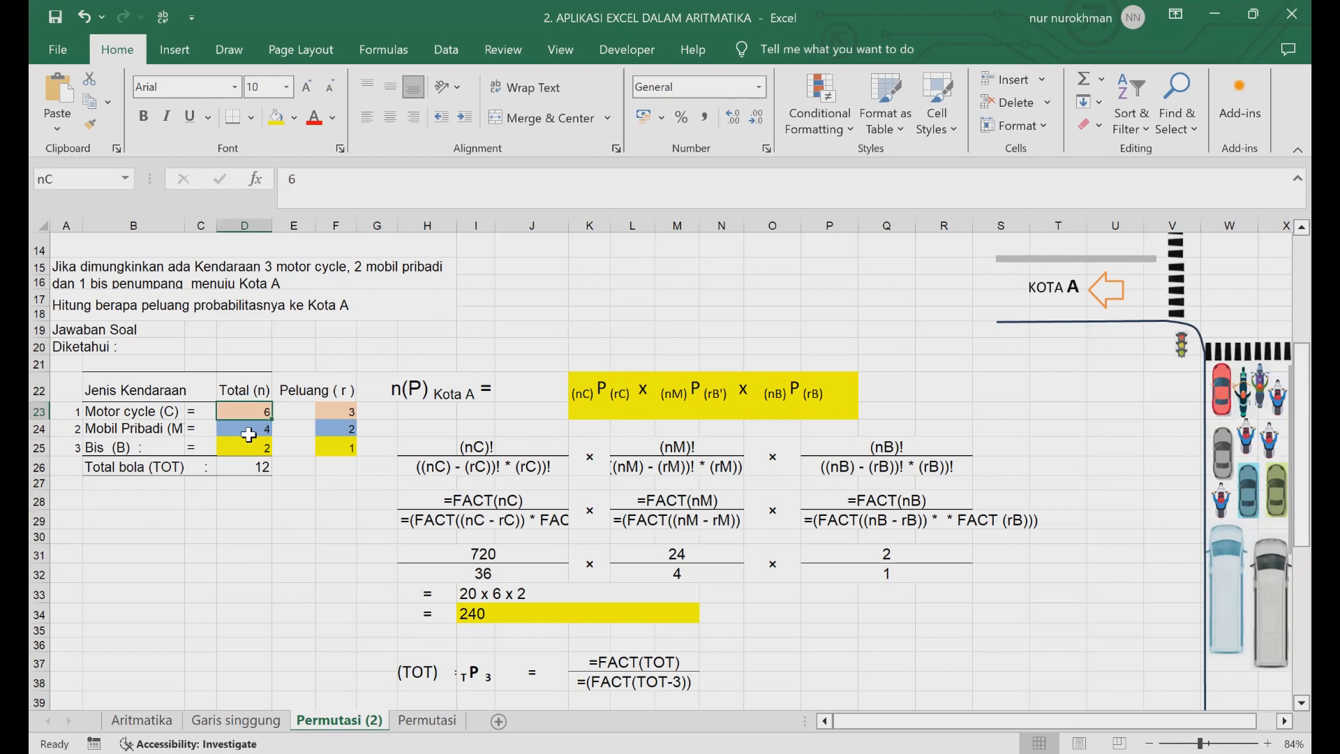
click(283, 520)
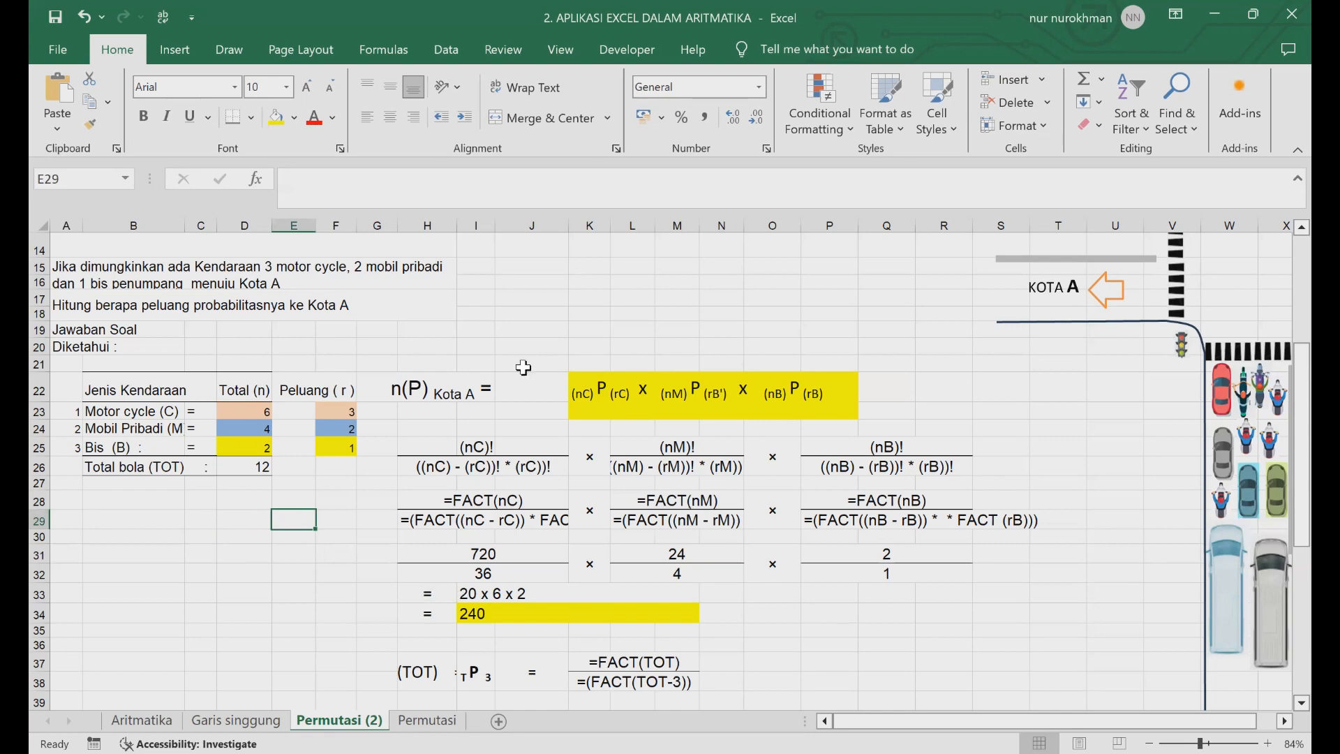
click(519, 329)
text(=)
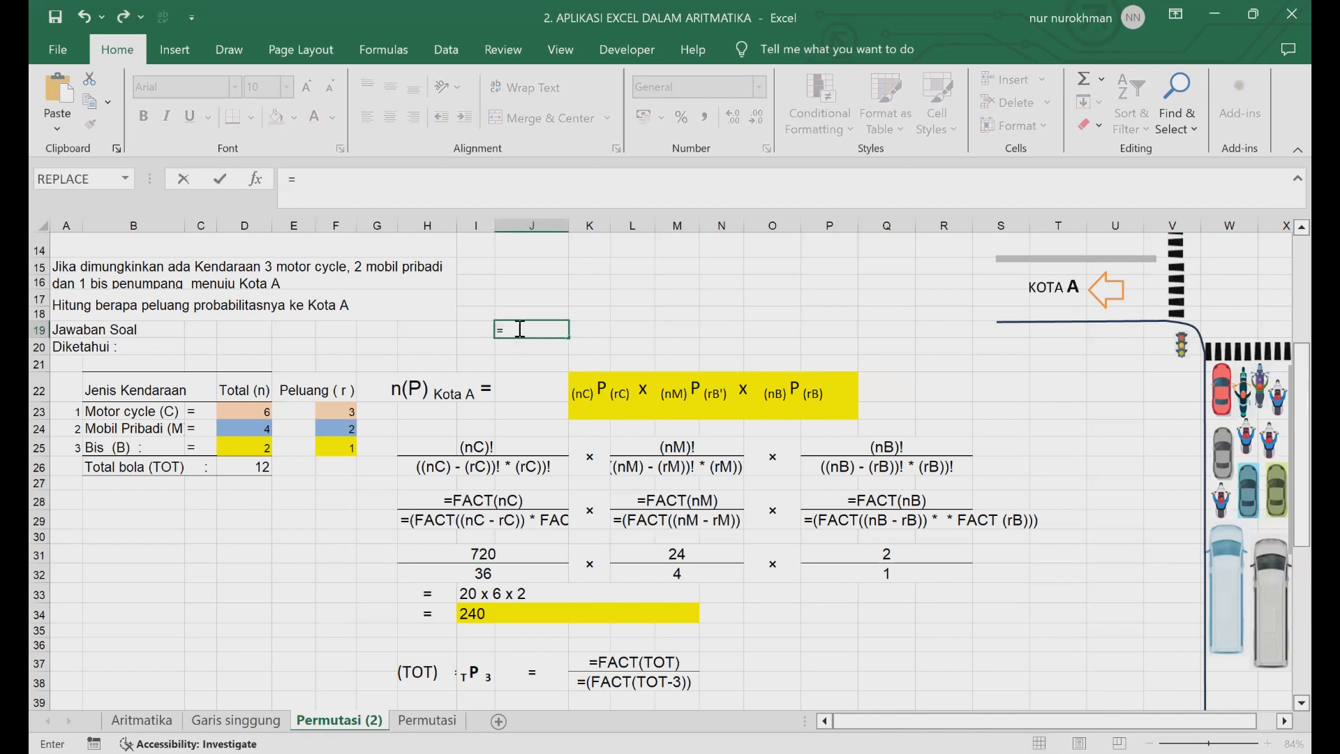
text(N)
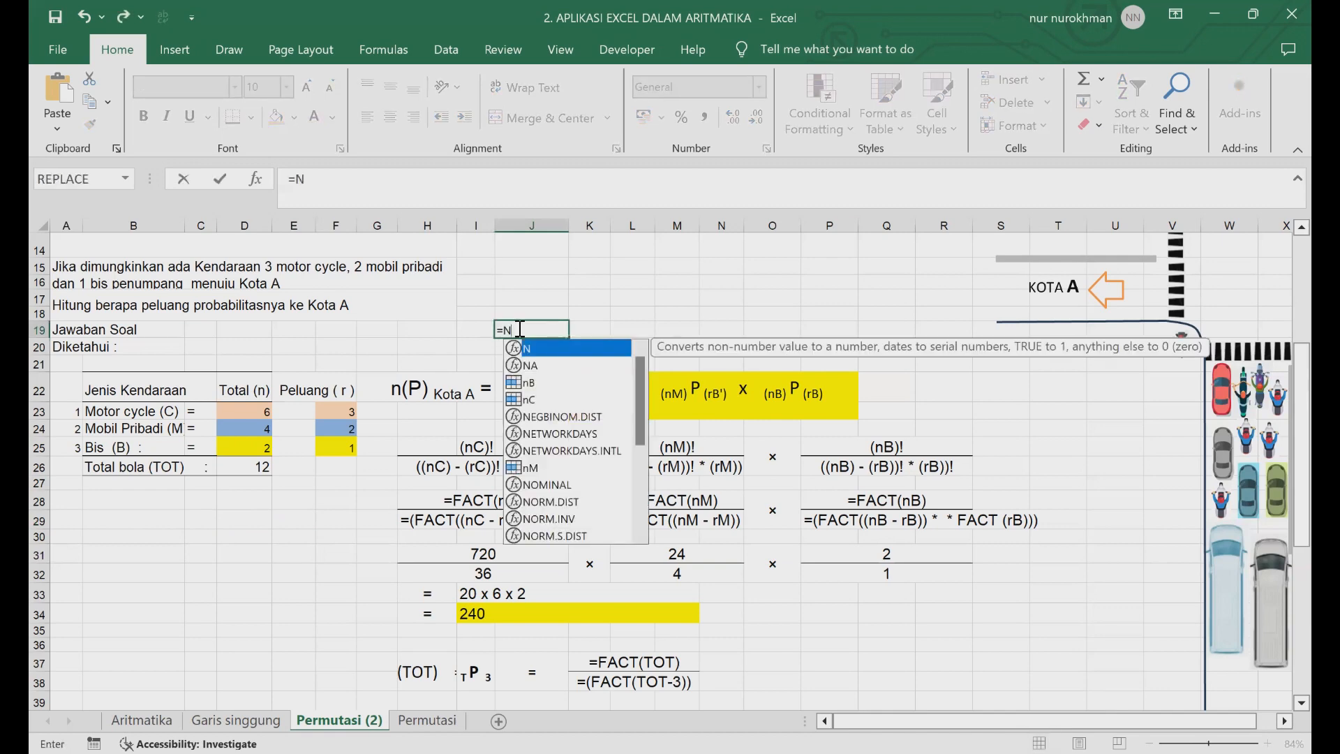
text(C)
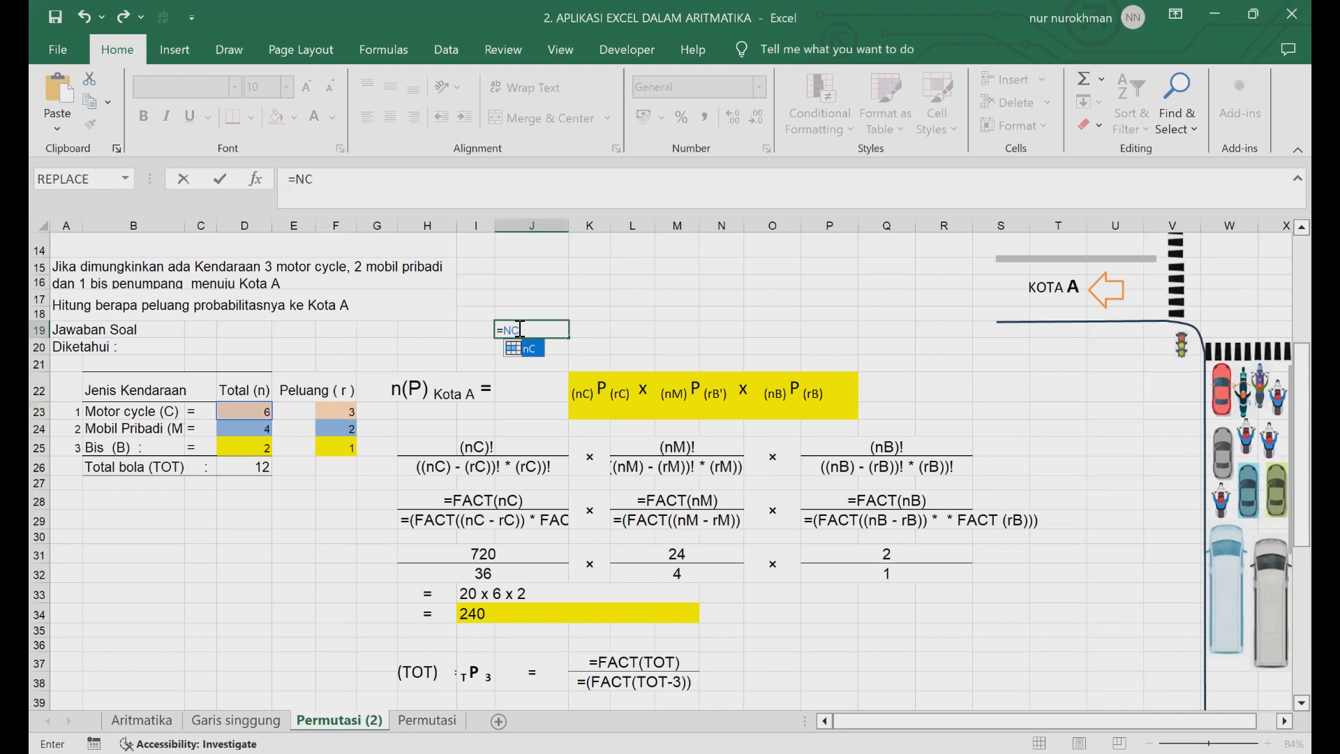
key(ctrl+Return)
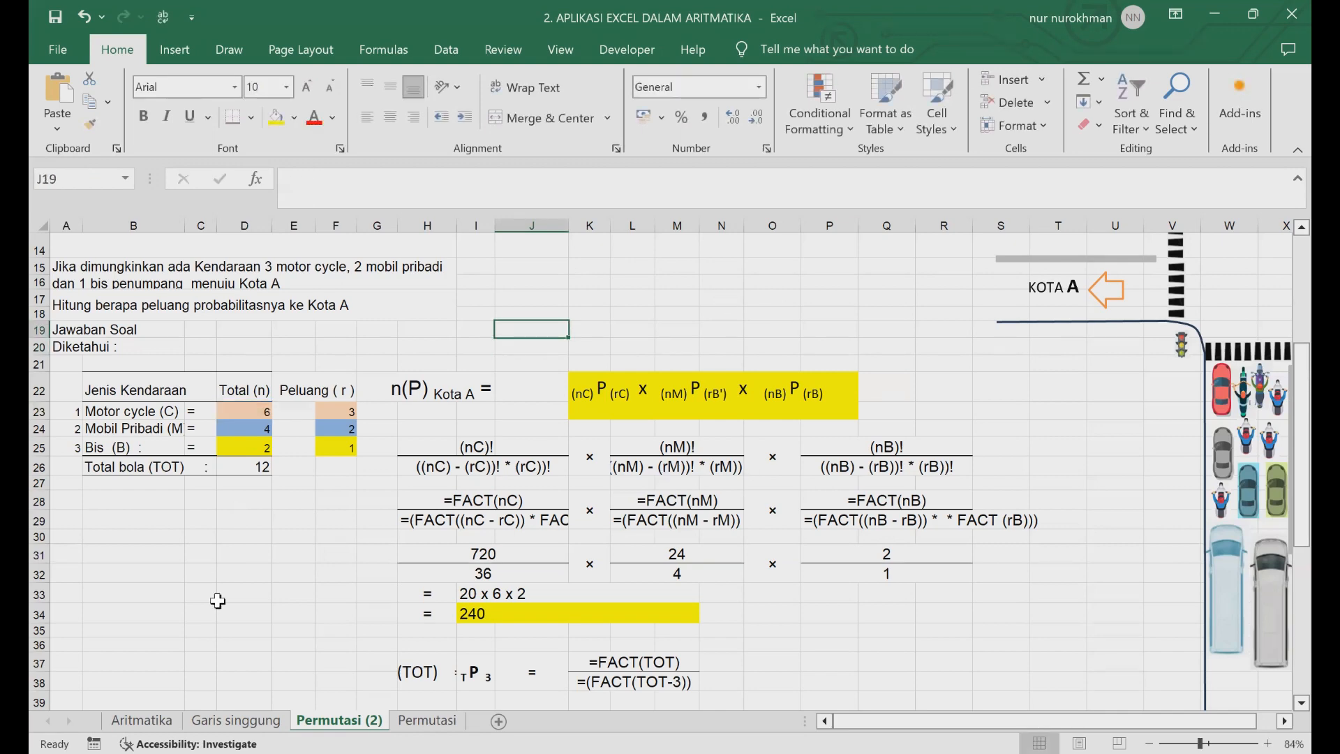
Enter the formula =NC*NB in D33 to multiply the named motorcycle and bus totals, and delete it.
click(240, 594)
text(=)
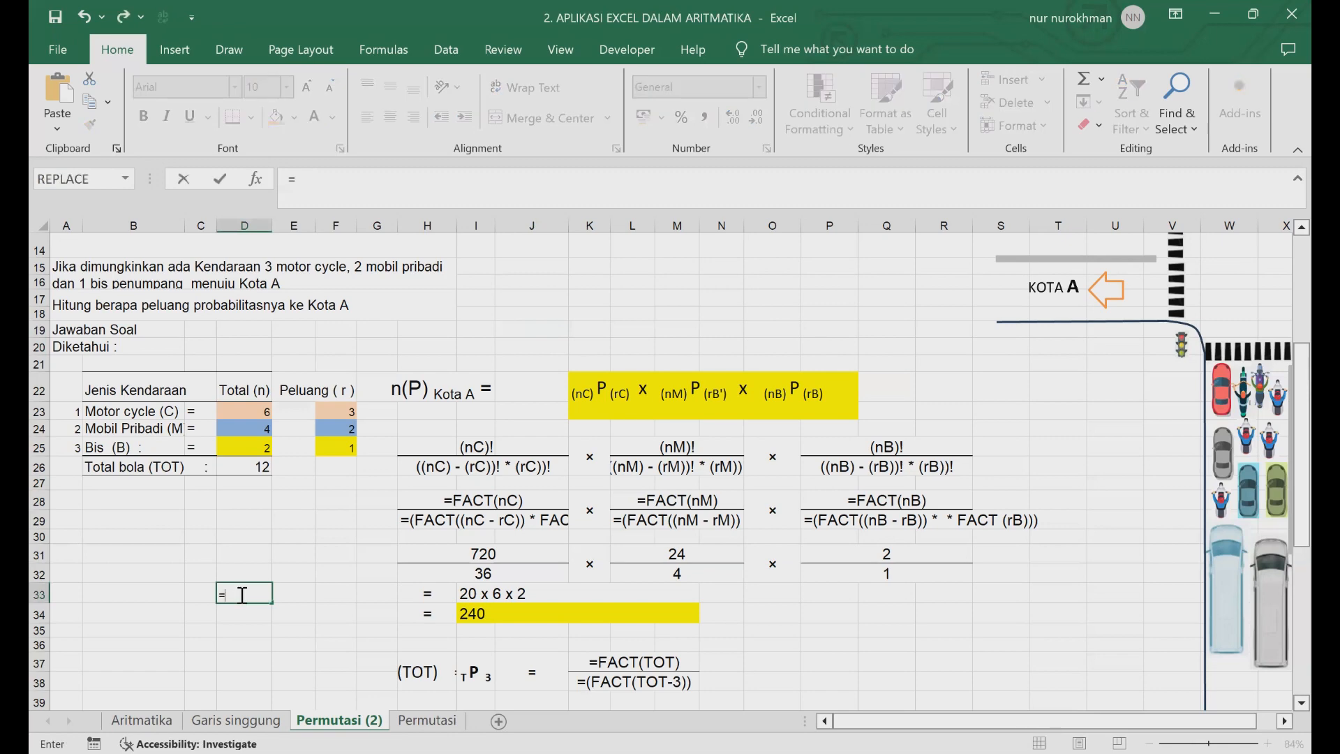
text(NC)
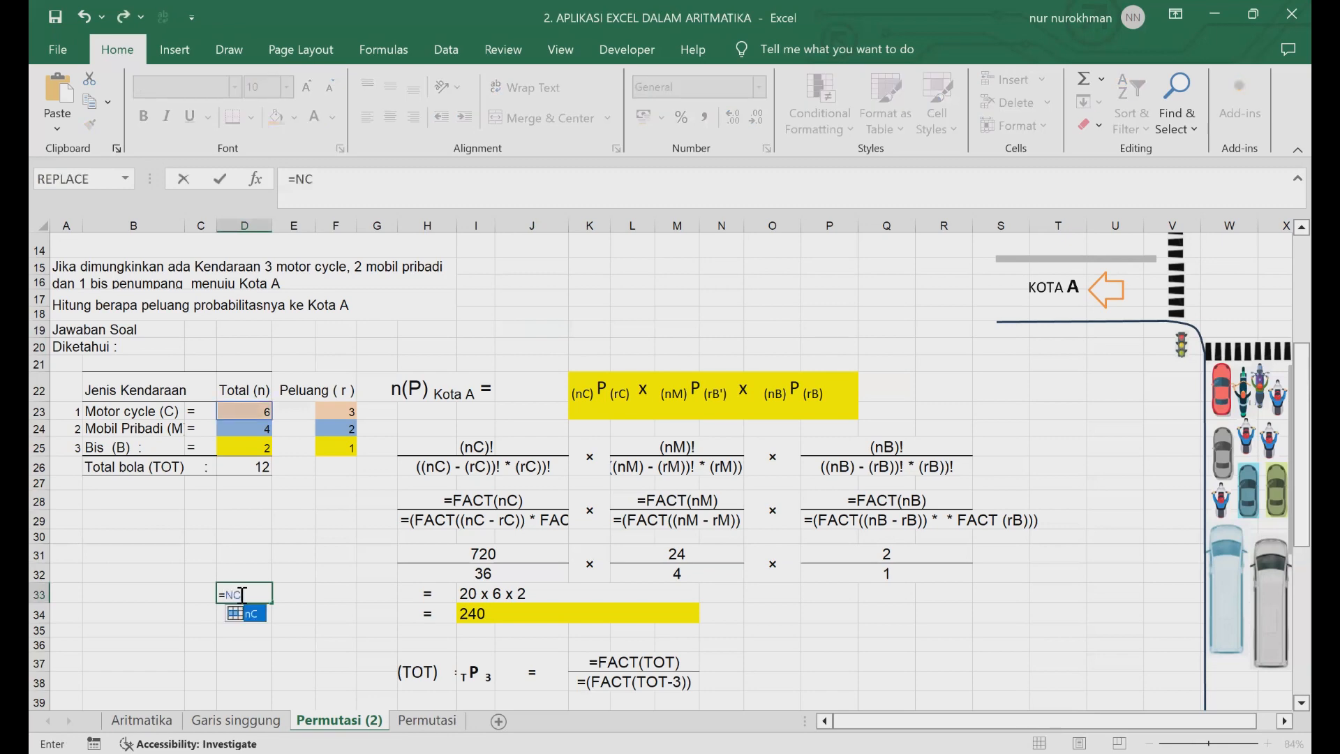
text(*NB)
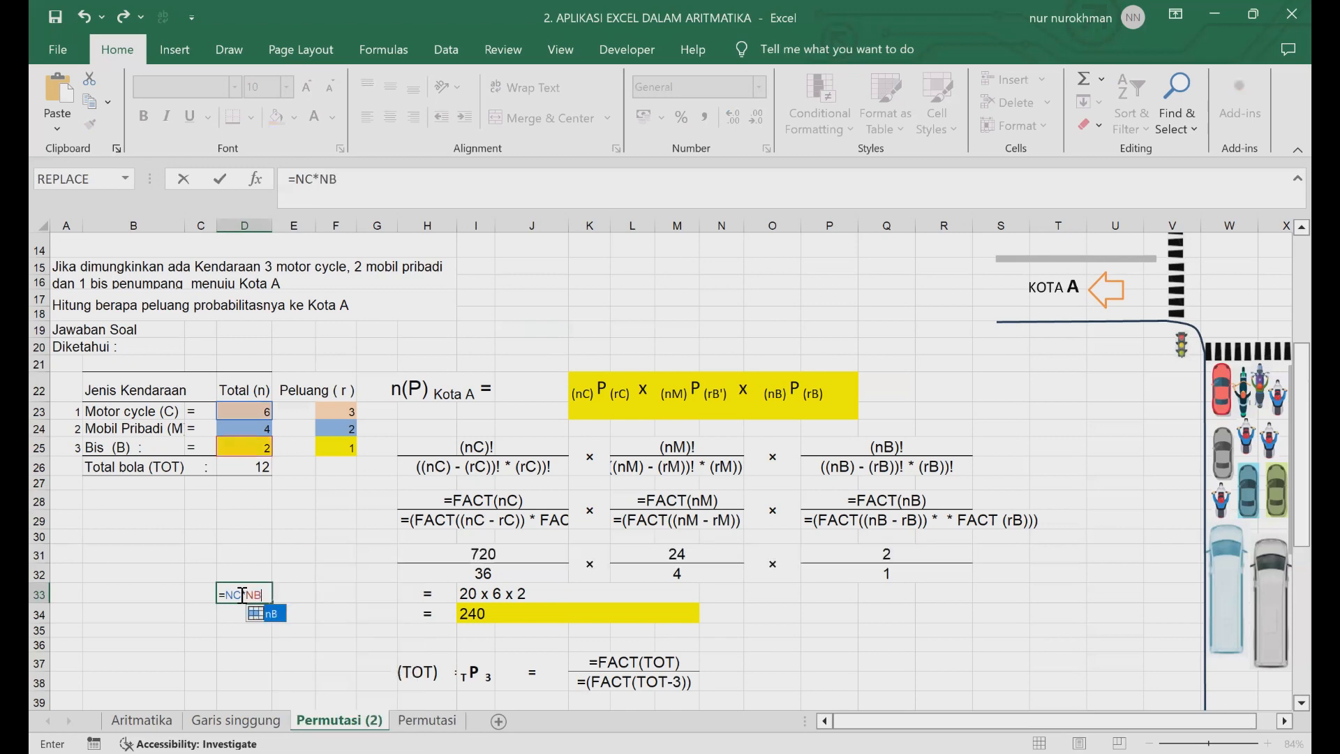
key(Return)
click(248, 597)
key(Delete)
Inspect the defined names of the motorcycle, private car and bus total cells in D23:D25.
click(250, 410)
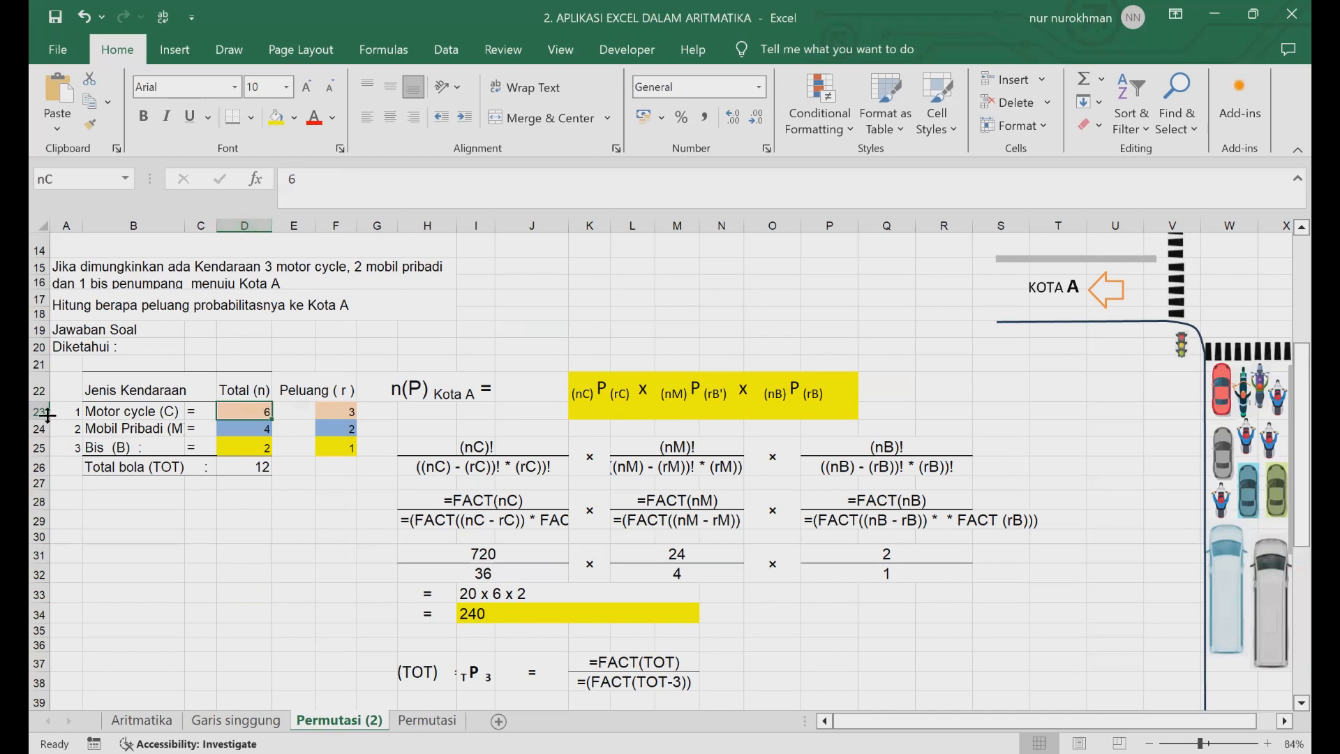
click(228, 536)
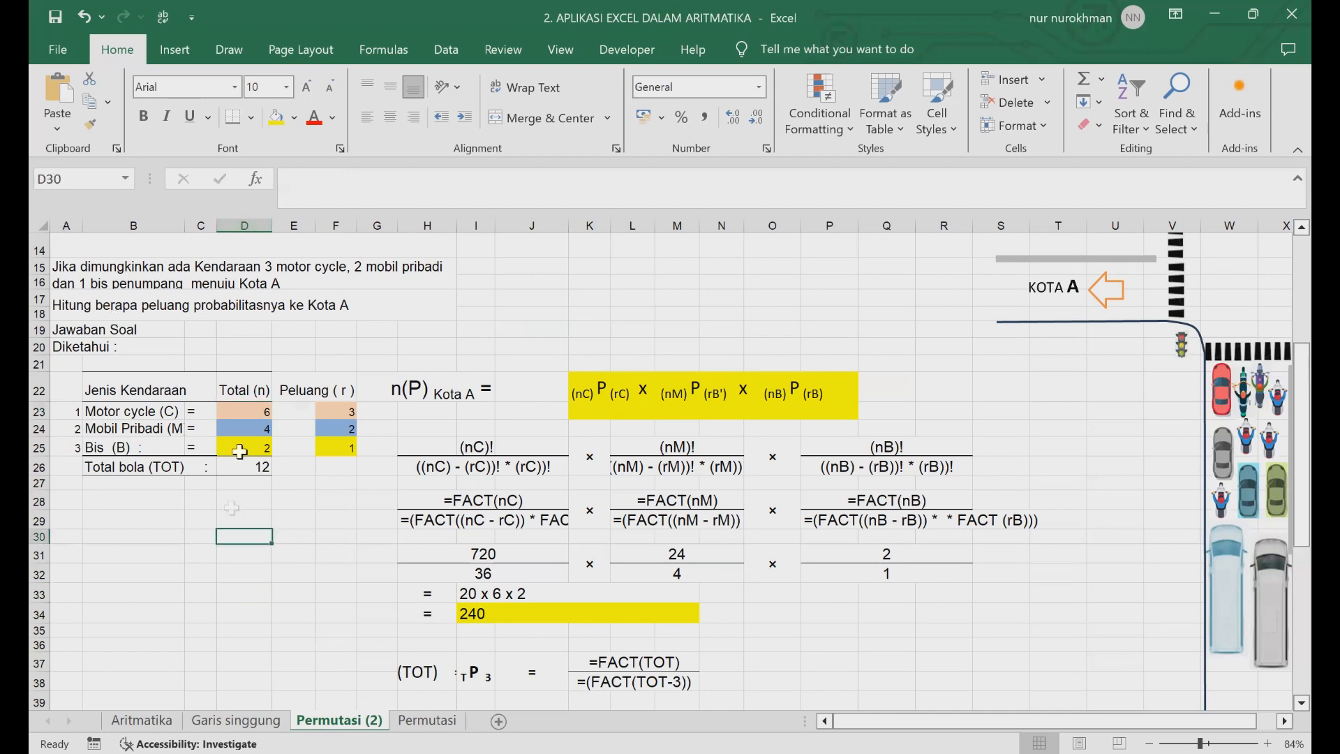
click(239, 428)
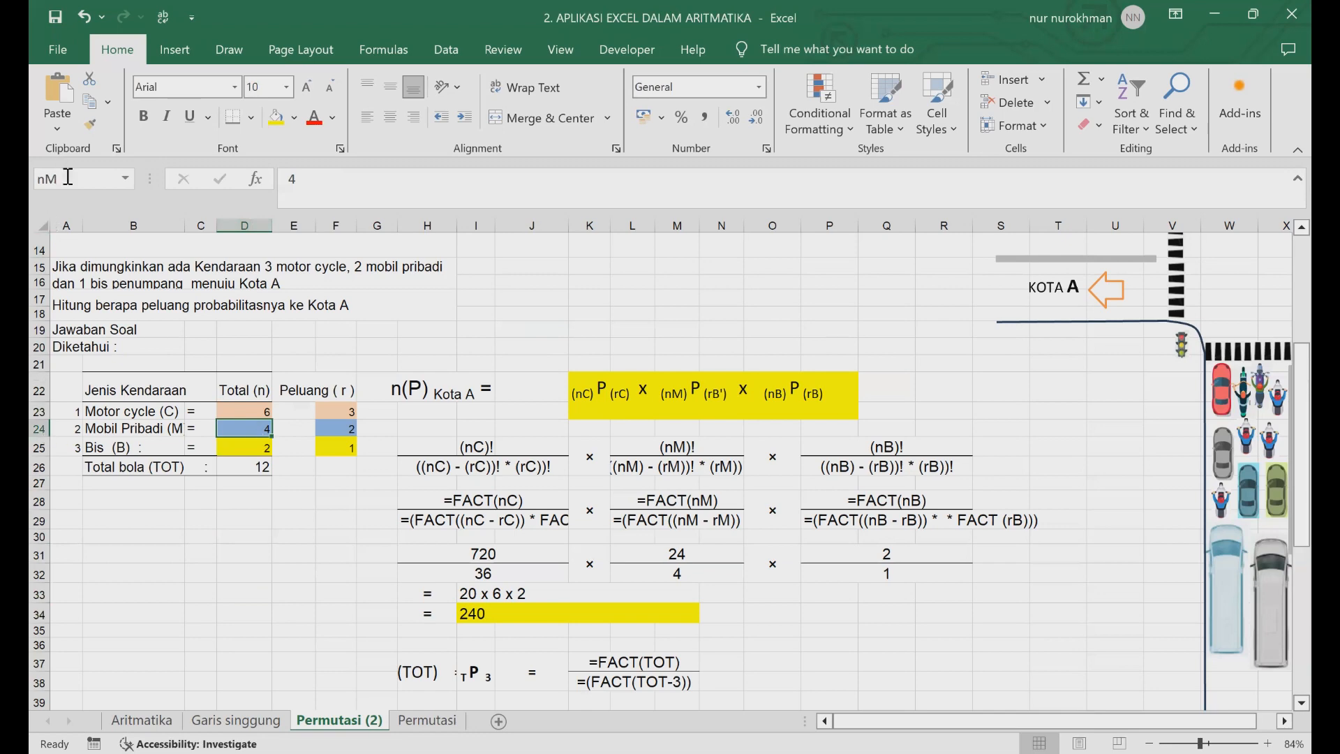
click(224, 501)
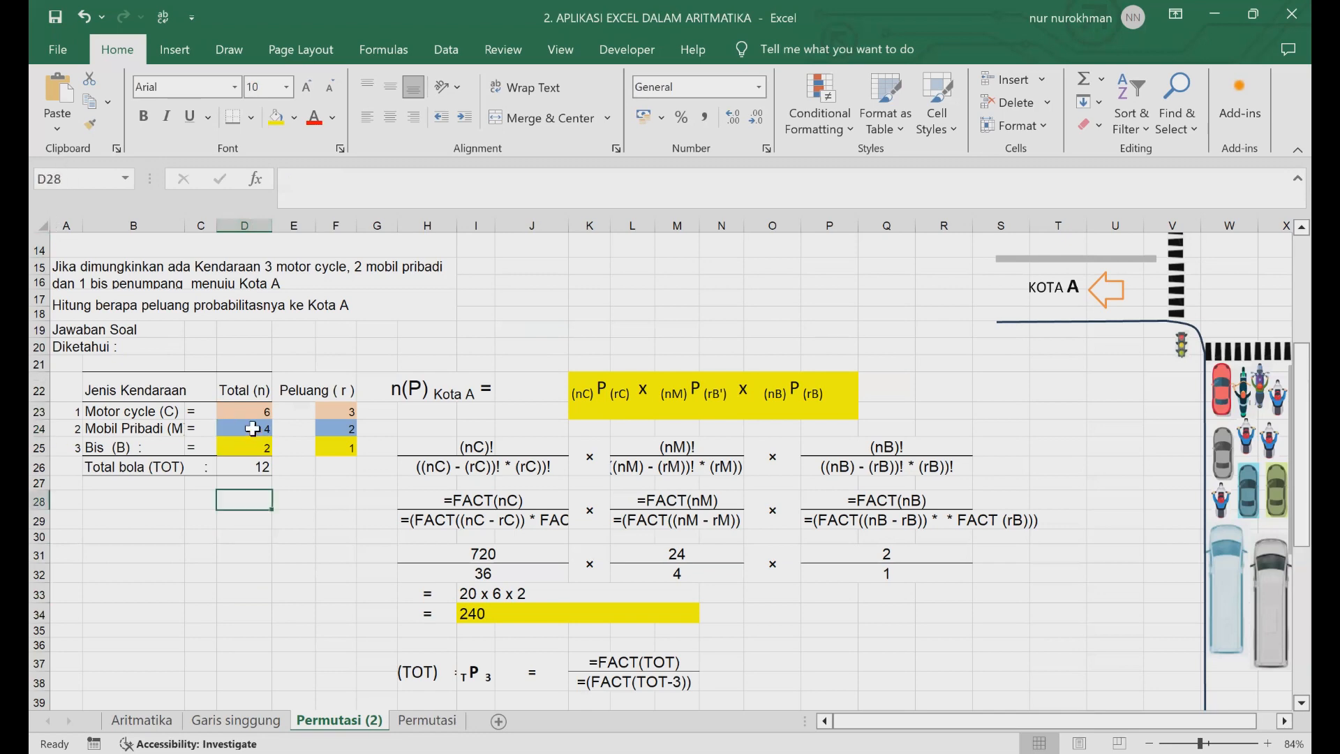
click(245, 443)
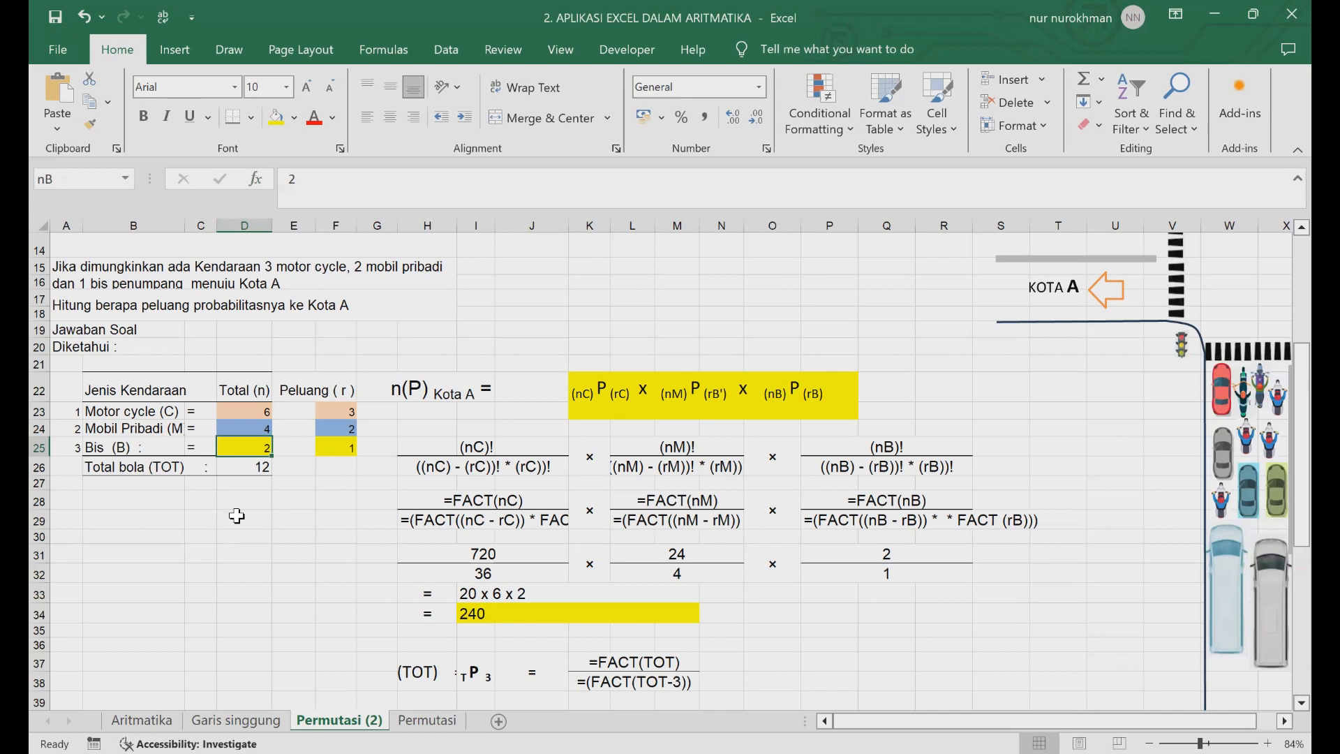
Inspect the defined names of the motorcycle, private car and bus Peluang (r) cells in F23:F25.
click(336, 411)
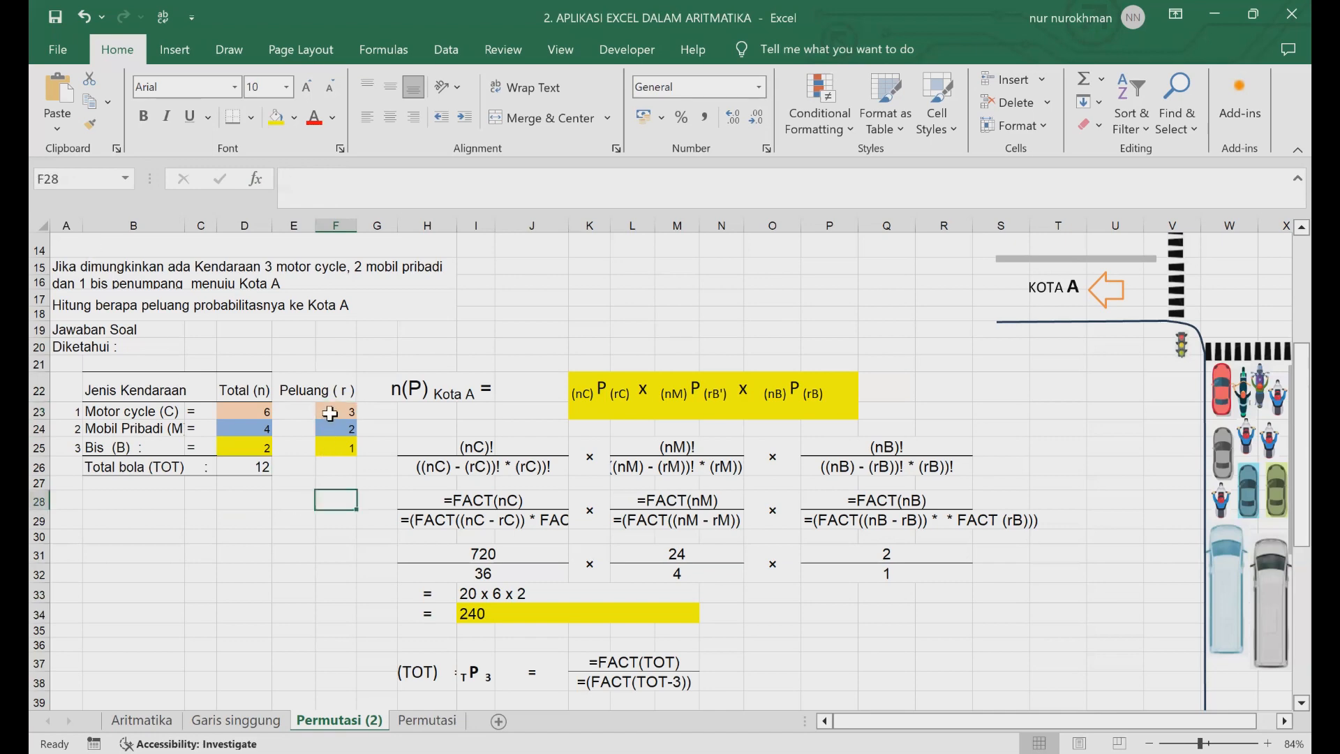
click(291, 517)
click(338, 429)
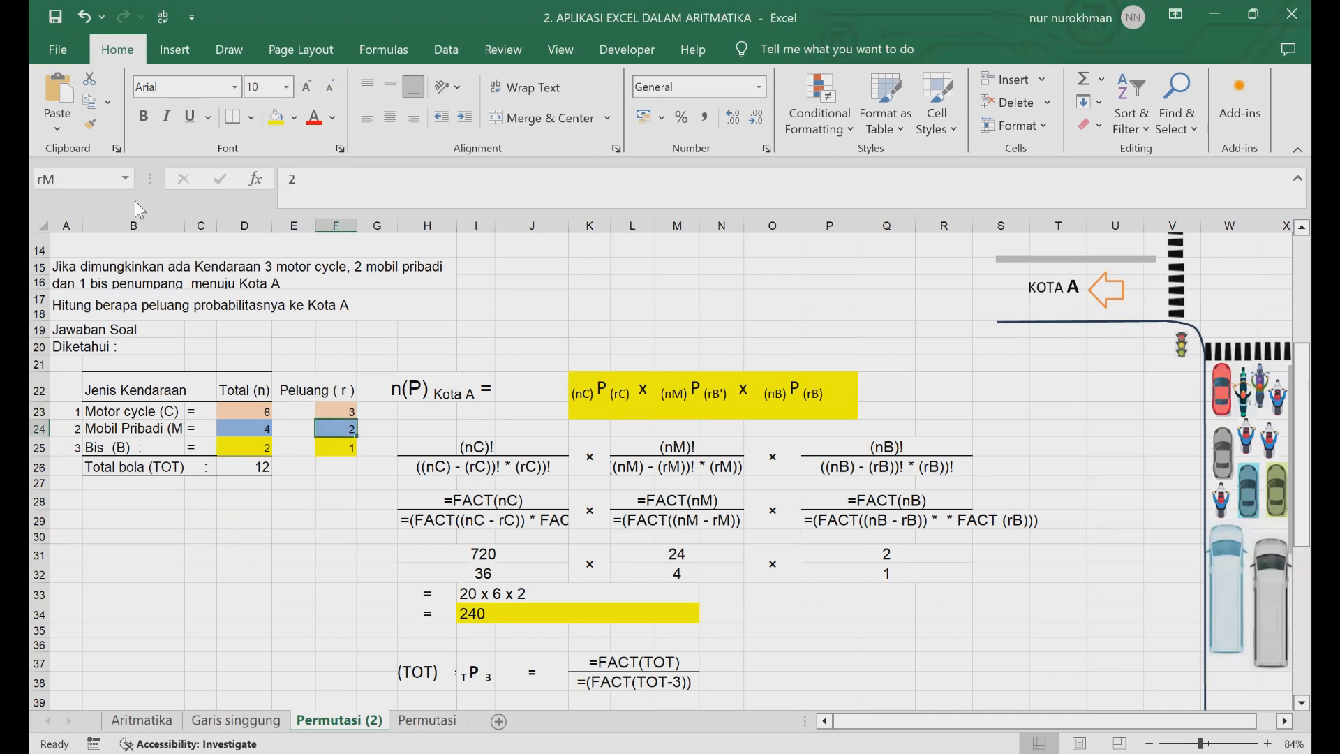
click(334, 500)
click(338, 448)
click(283, 518)
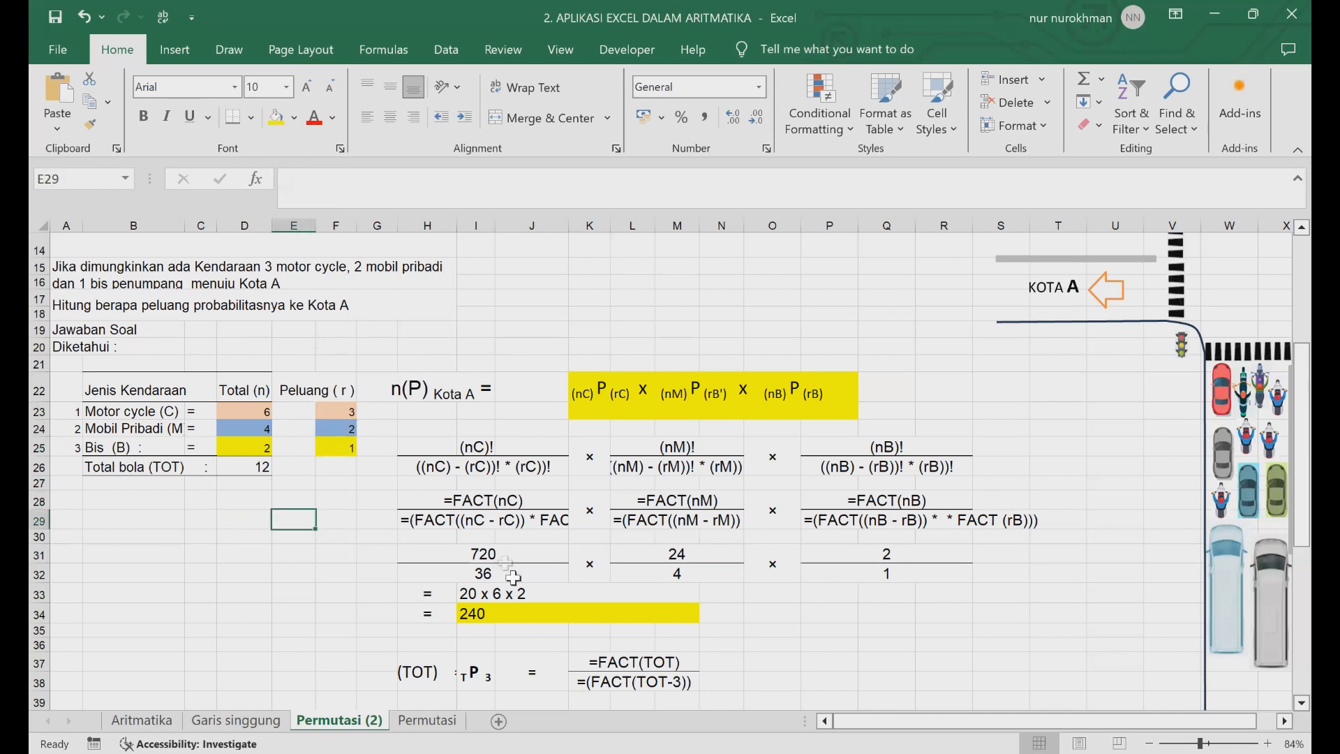
Examine the live FACT formulas in the motorcycle numerator H31 and denominator H32.
click(483, 552)
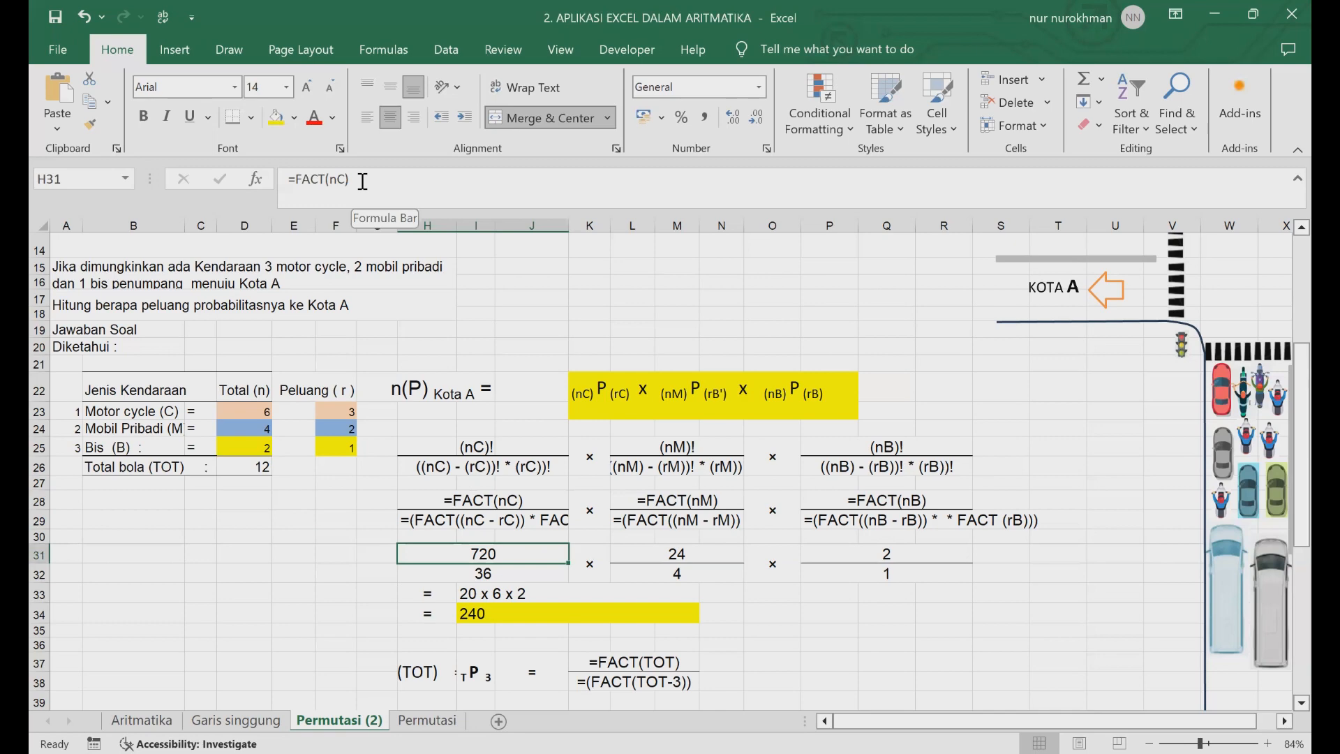
key(Down)
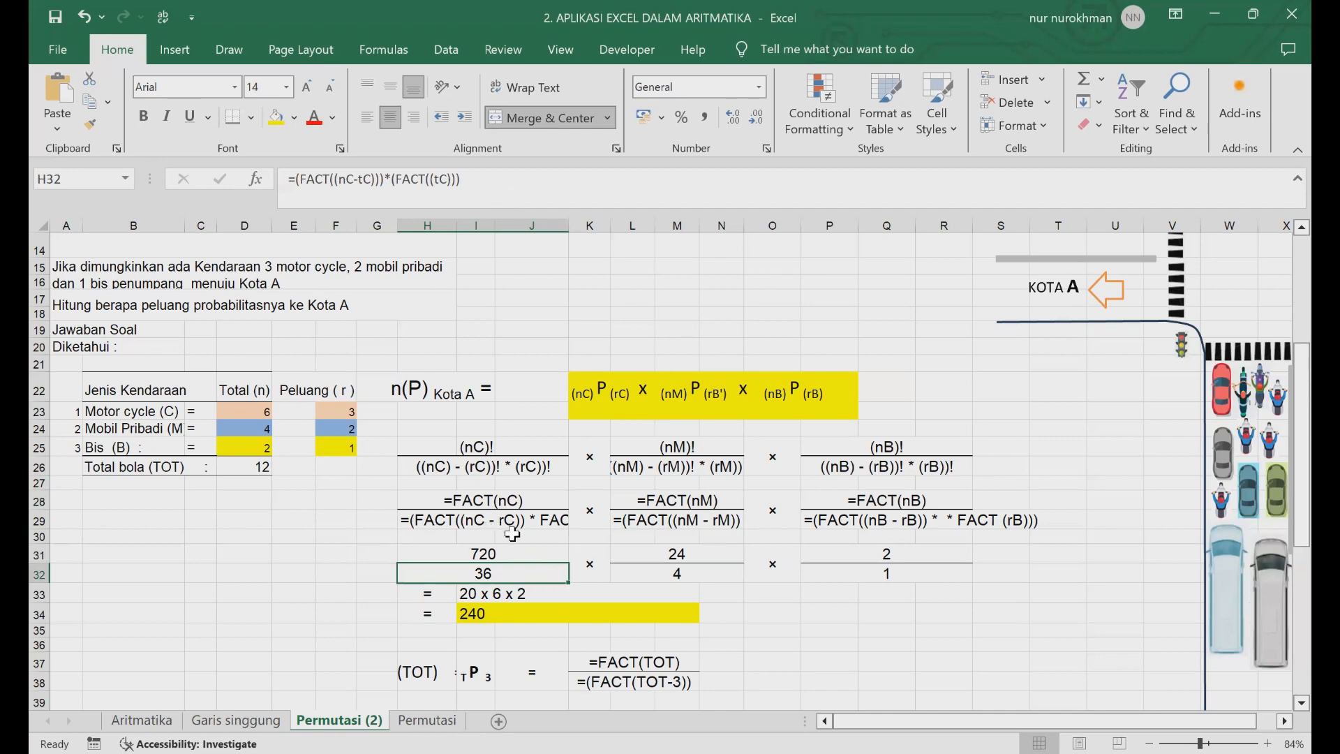
click(485, 179)
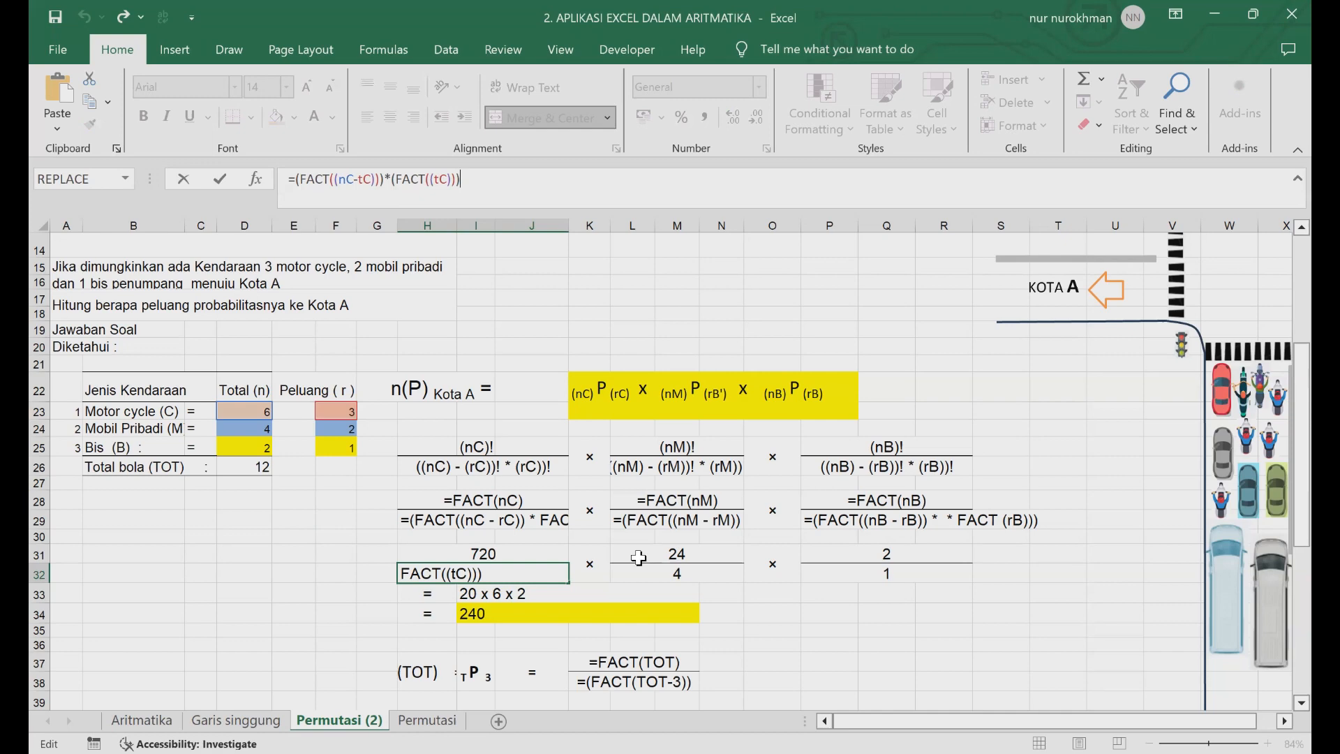
key(Return)
click(508, 574)
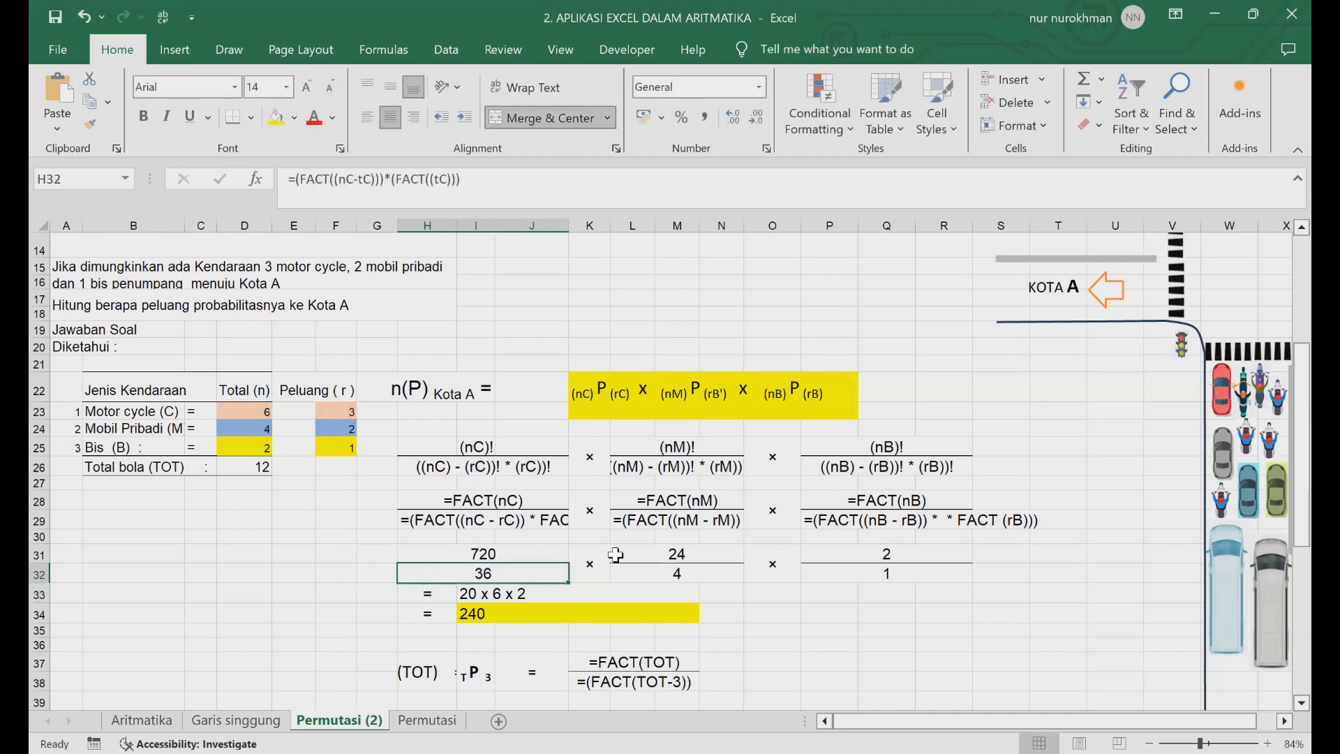
click(644, 597)
click(517, 553)
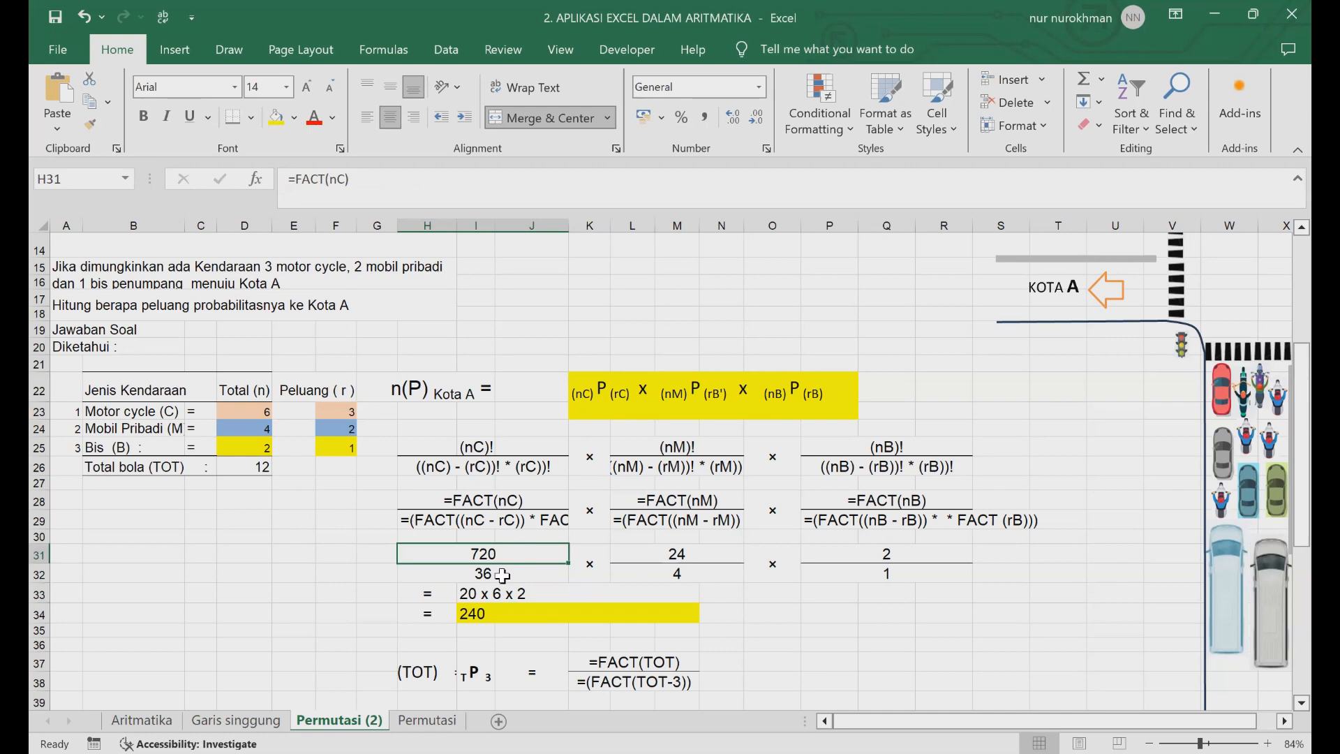
click(503, 574)
Inspect the live FACT formulas of the private car fraction in L31:L32 and the bus fraction in P31:P32.
click(662, 553)
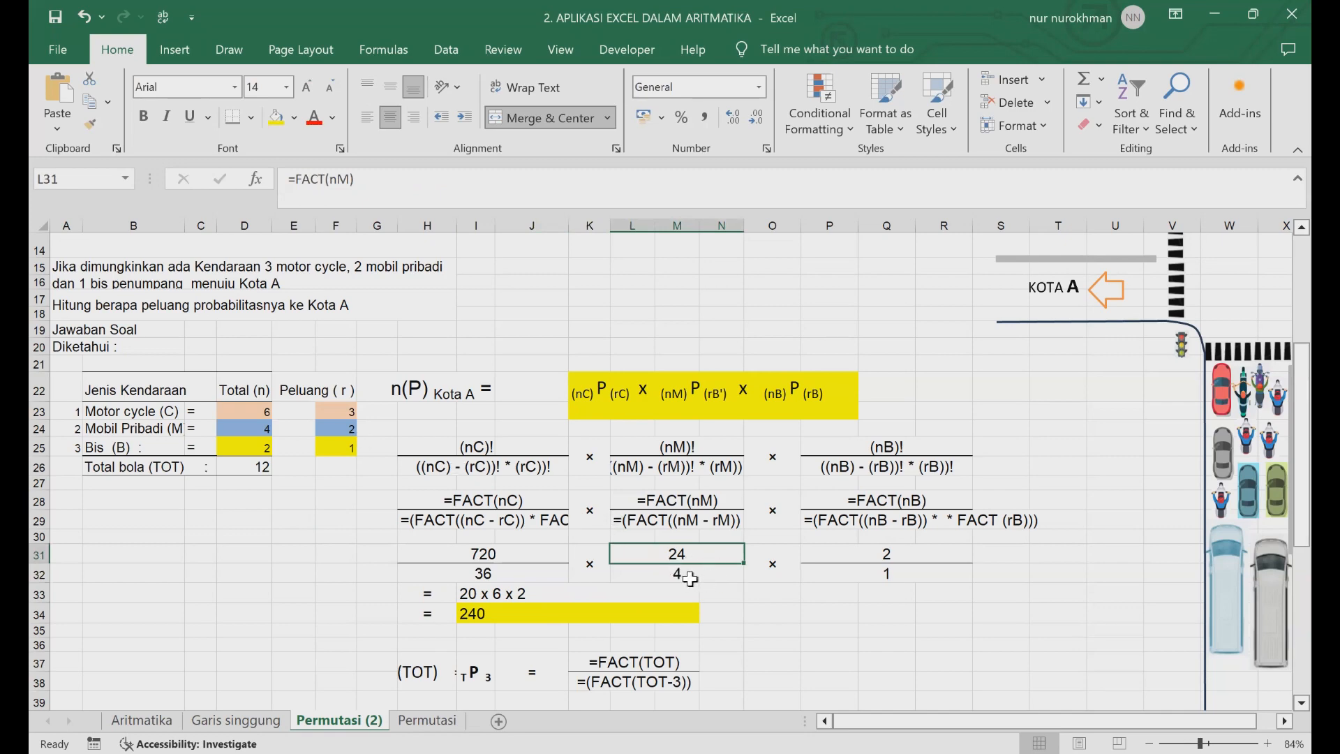
click(689, 577)
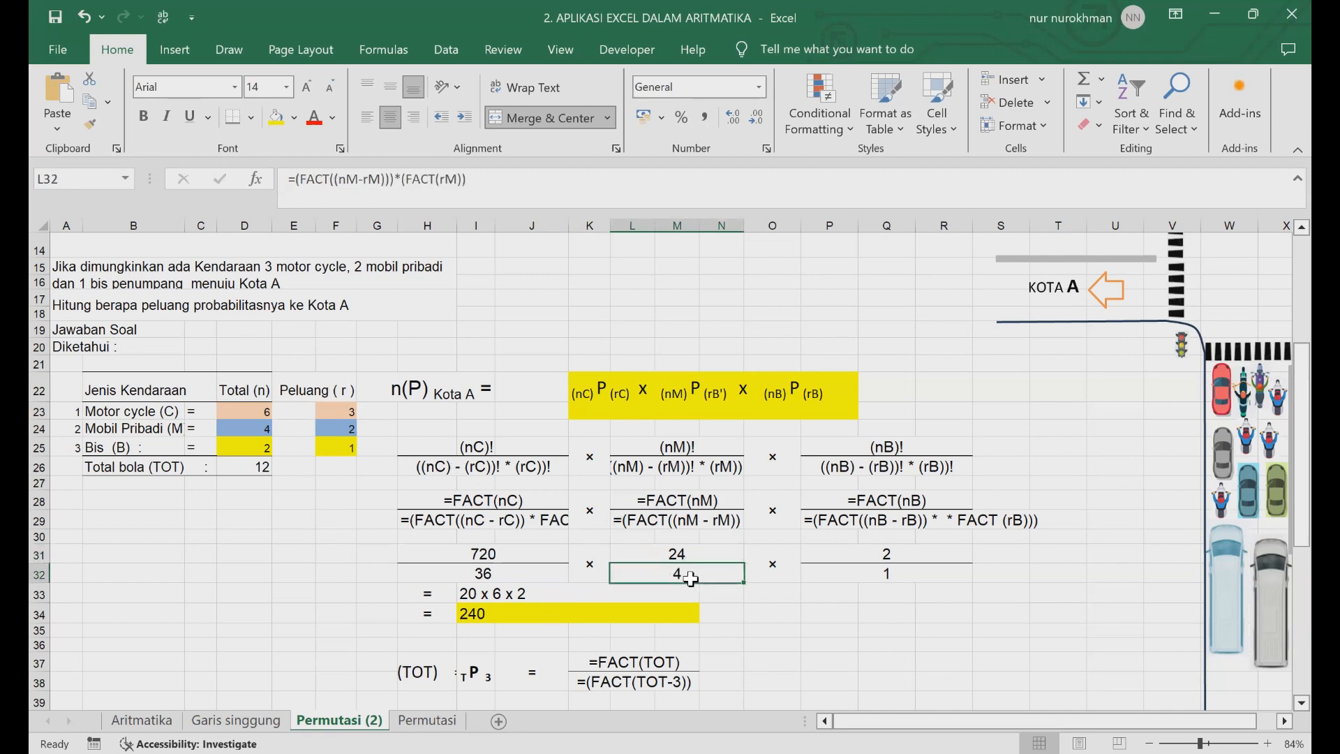
click(883, 552)
click(876, 572)
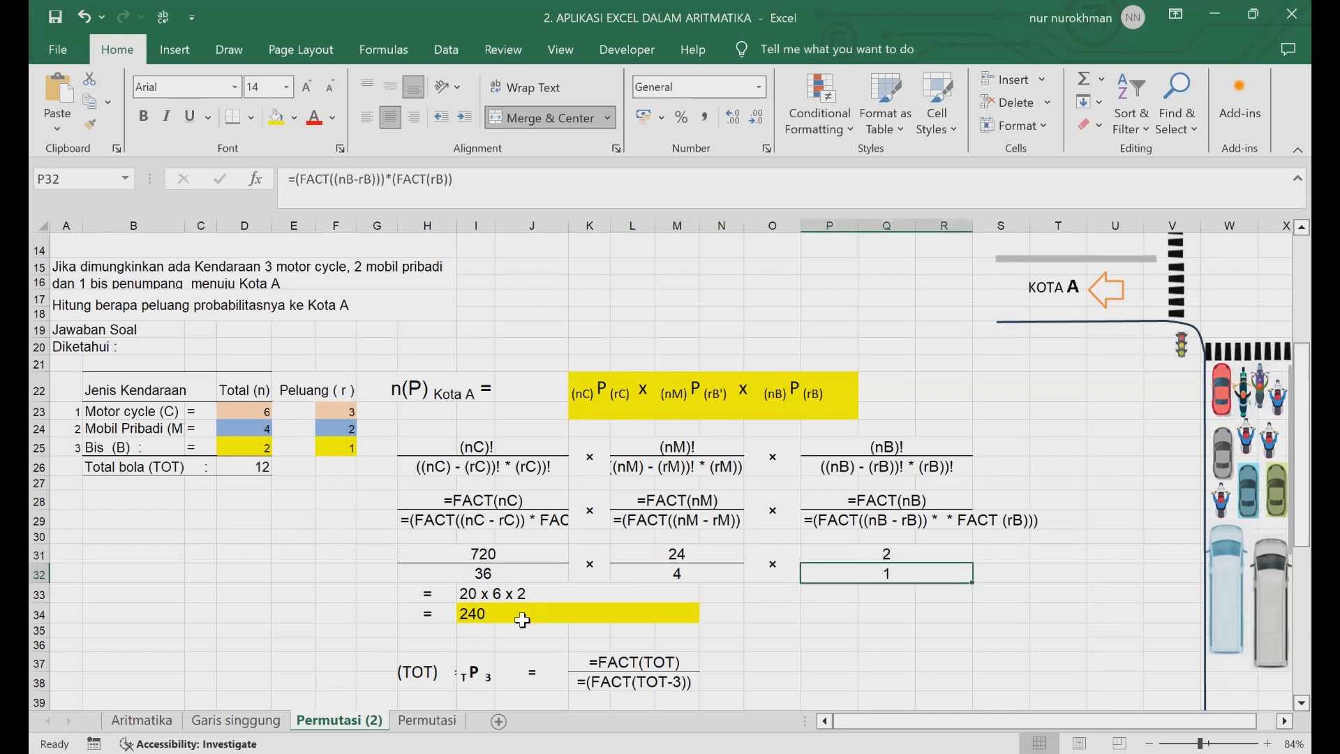
Inspect the formula multiplying the three fractions in I34 and go down to the total permutation and Kota A probability section.
click(522, 620)
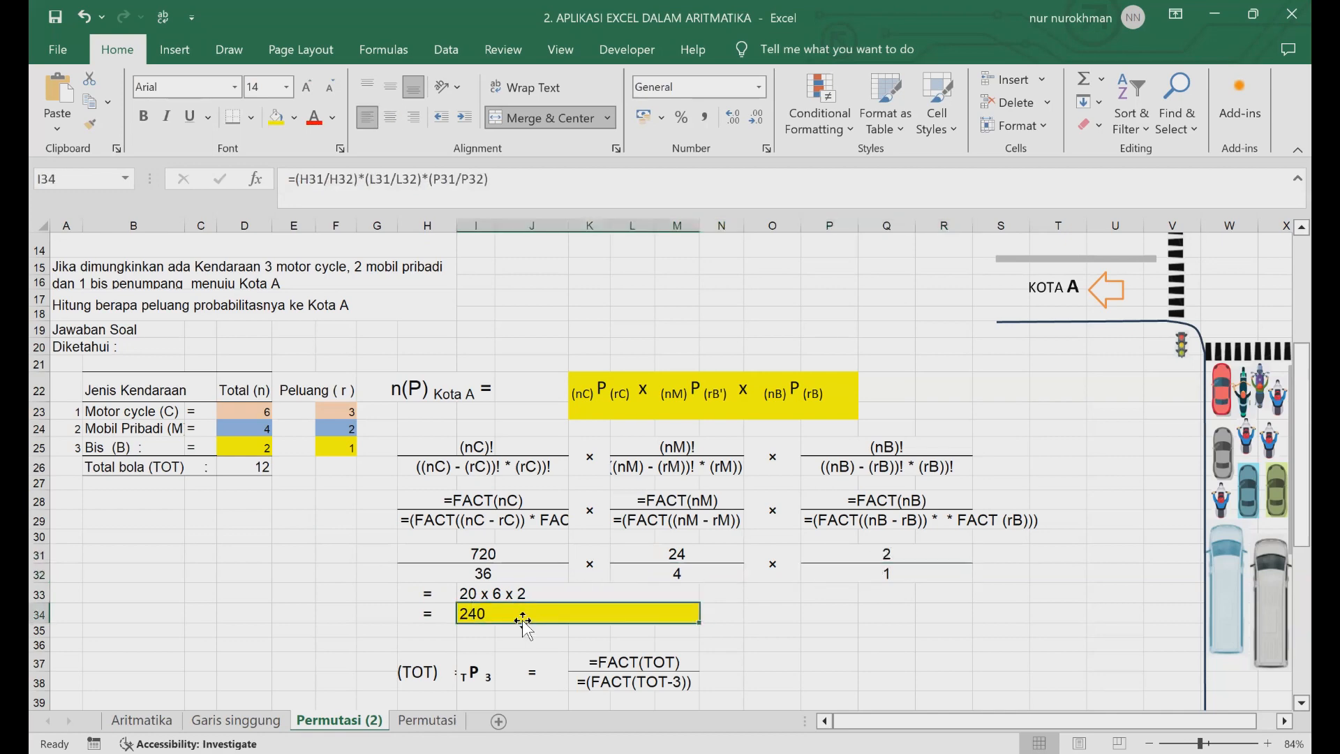
key(Down)
key(Down)
key(Down)
key(Down)
key(Down)
key(Down)
key(Down)
key(Down)
key(Down)
key(Down)
key(Down)
key(Down)
key(Down)
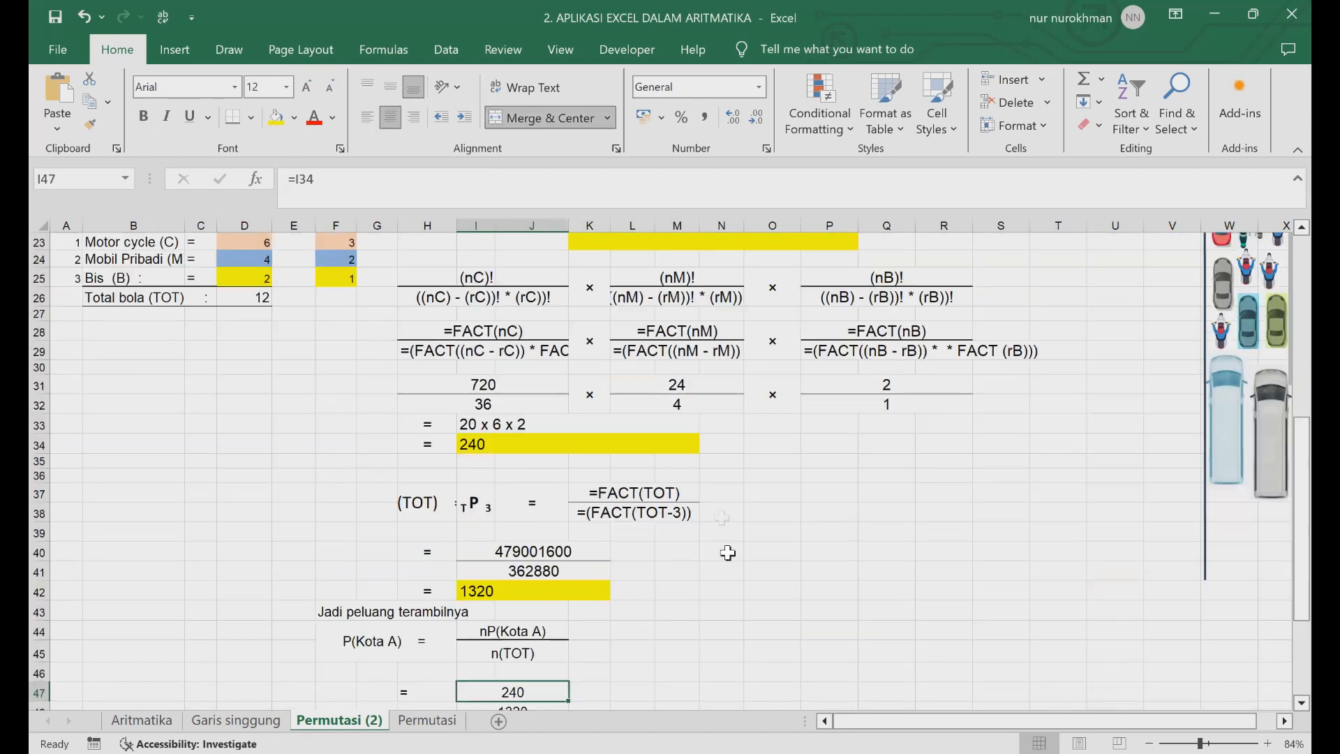
click(728, 553)
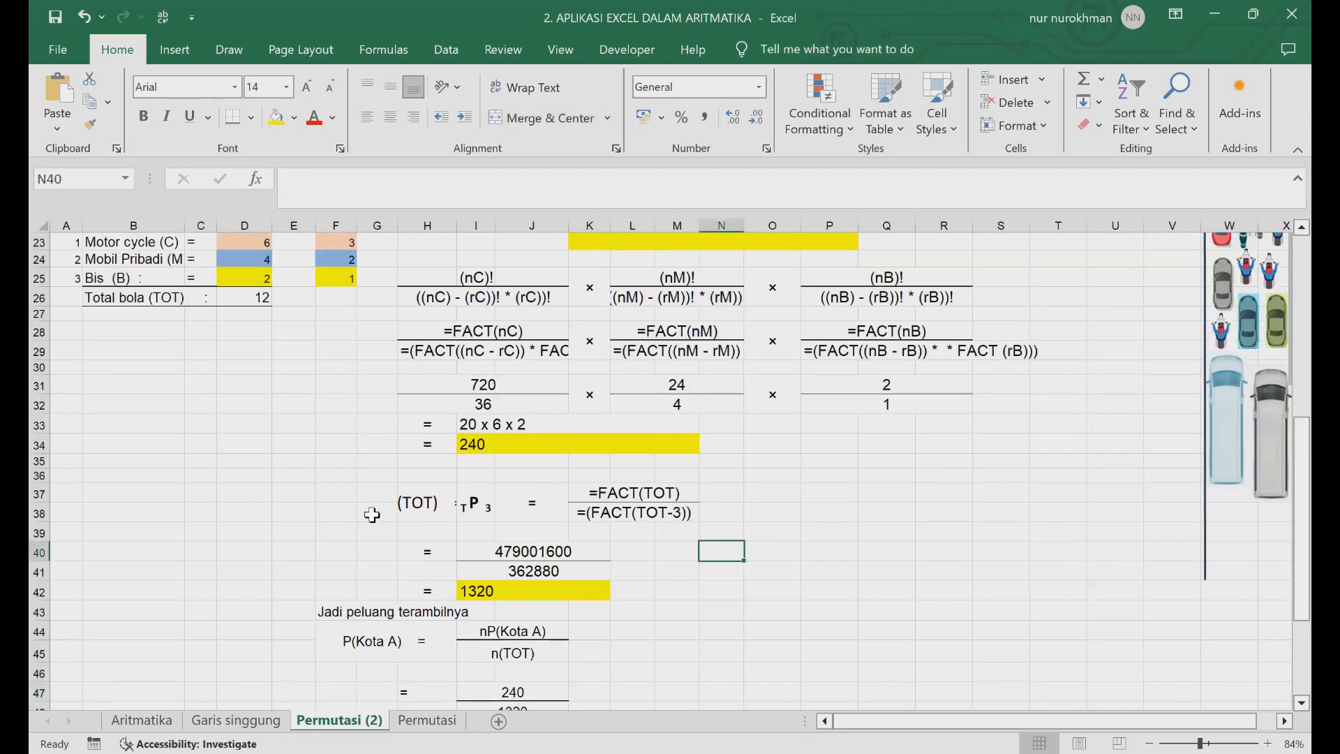
Examine the total permutation notation in I37 and the name and SUM formula of the vehicle total cell D26.
click(469, 504)
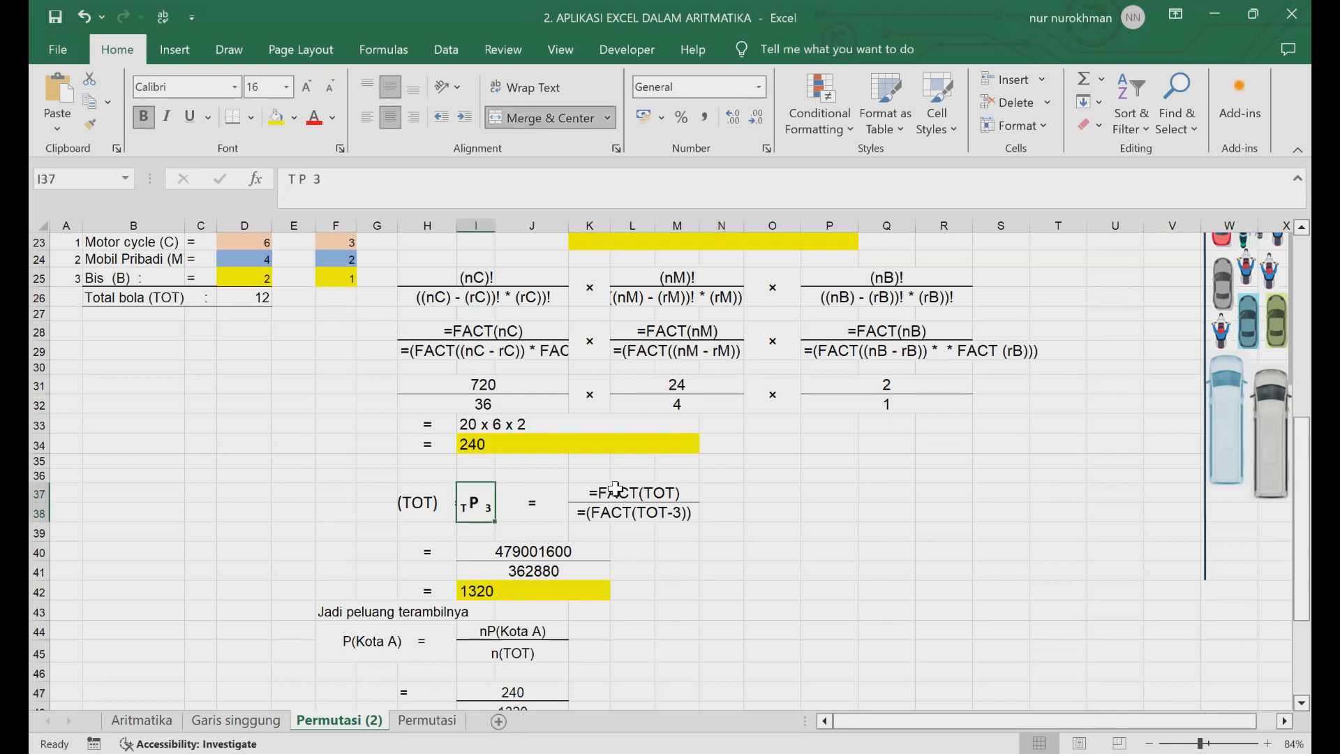
click(238, 297)
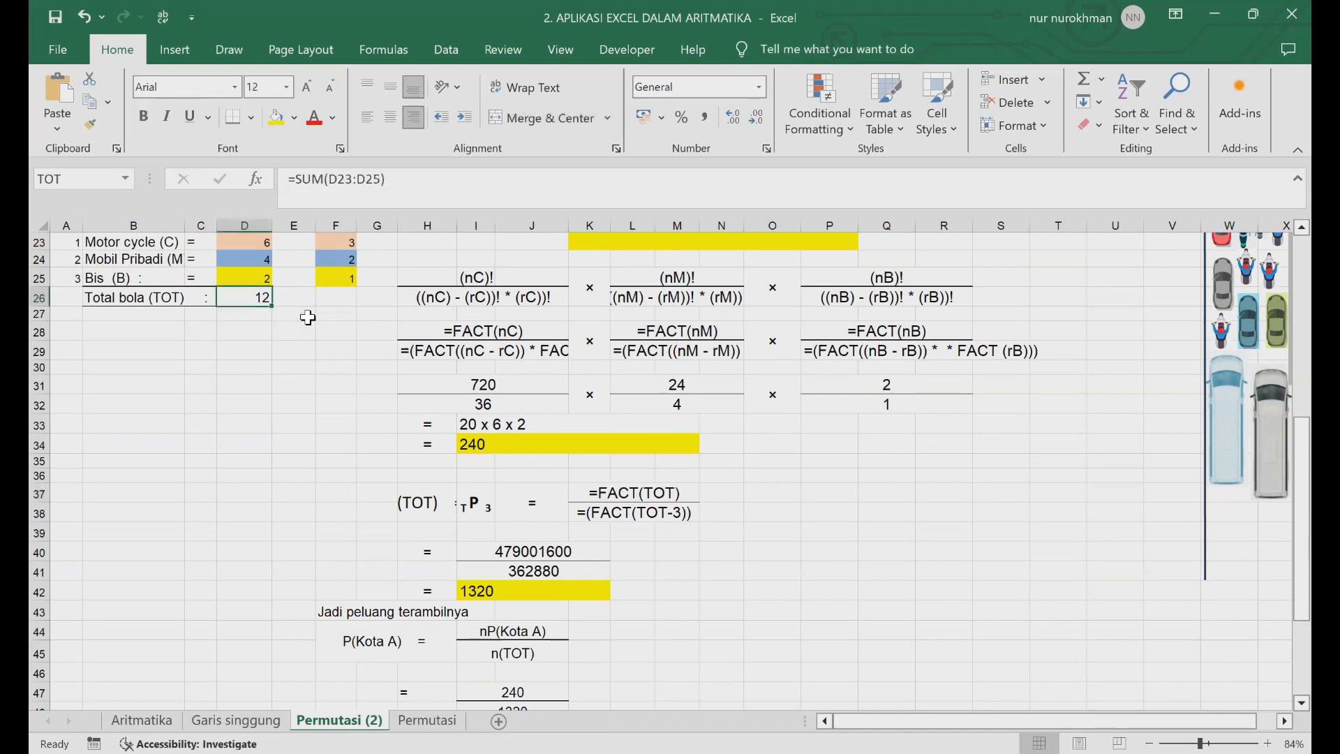
click(743, 548)
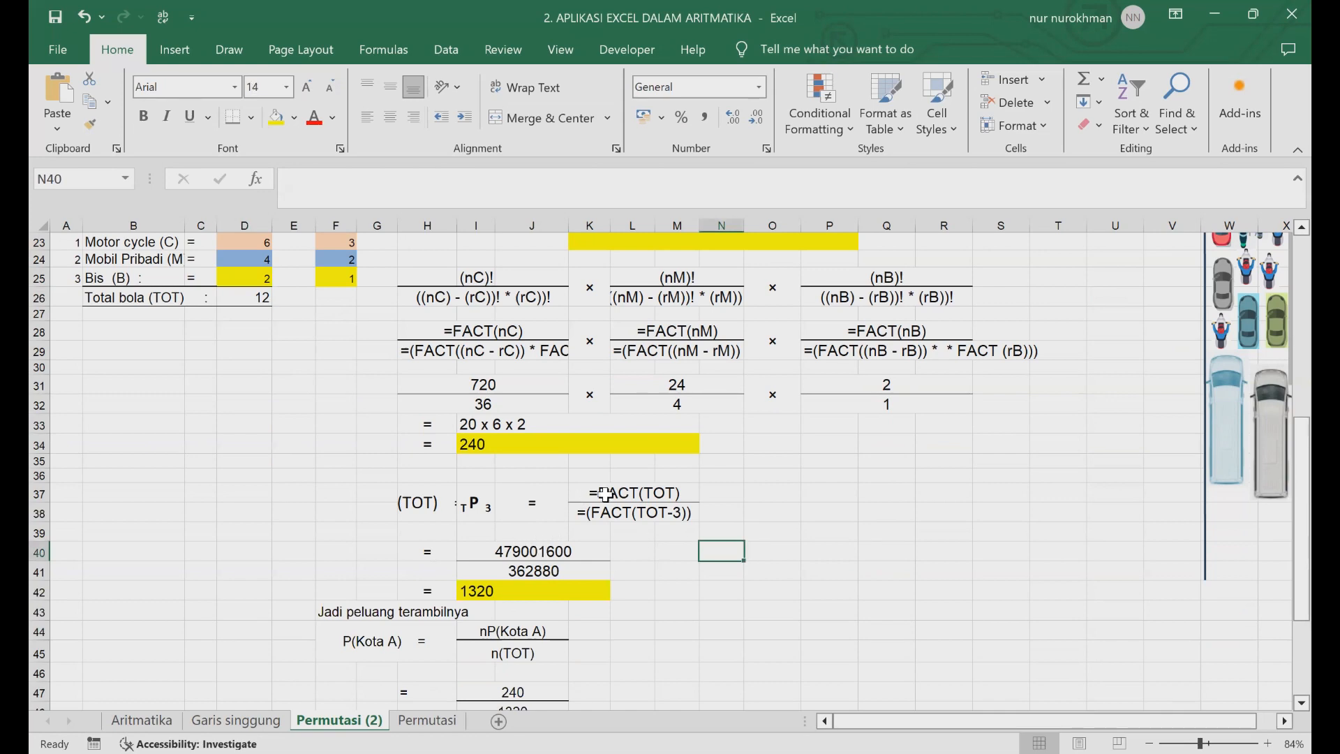
Inspect the written FACT formulas in K37 and K38 and the numerator cell I40 of the total permutation.
click(574, 496)
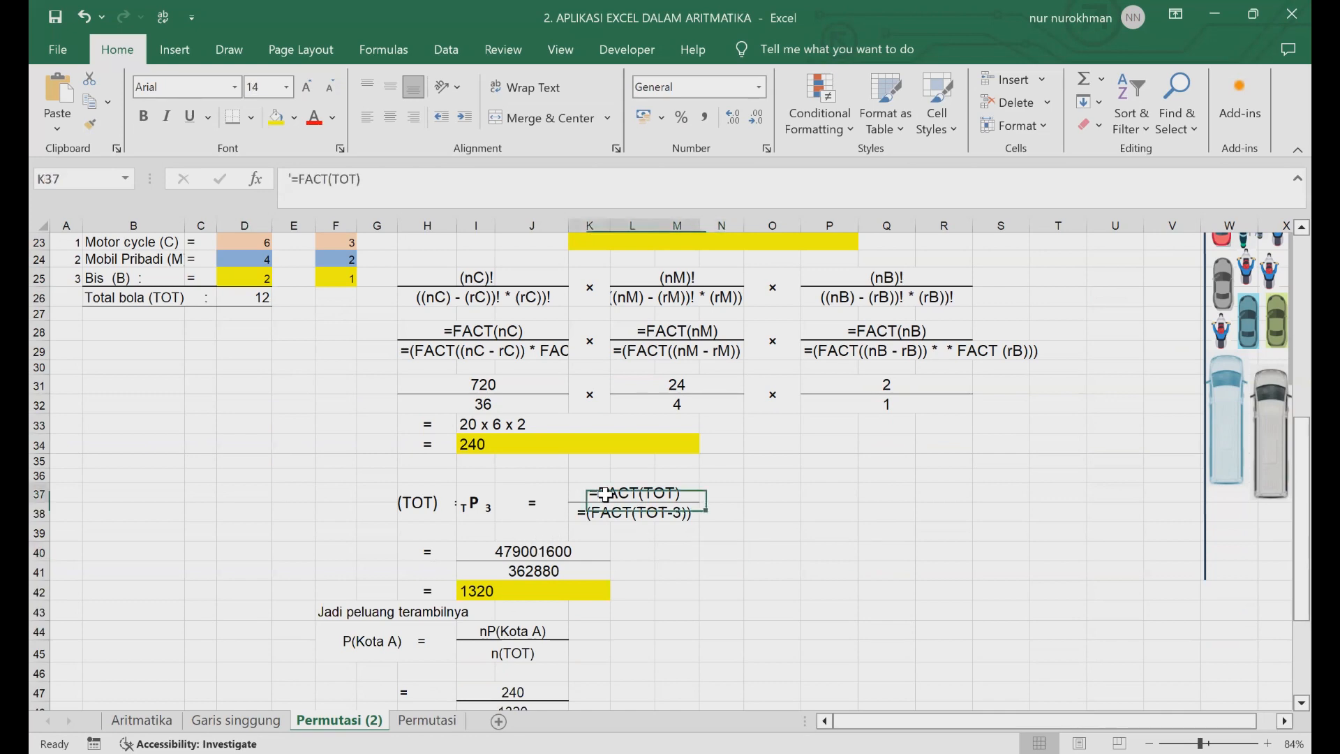
click(388, 173)
key(Return)
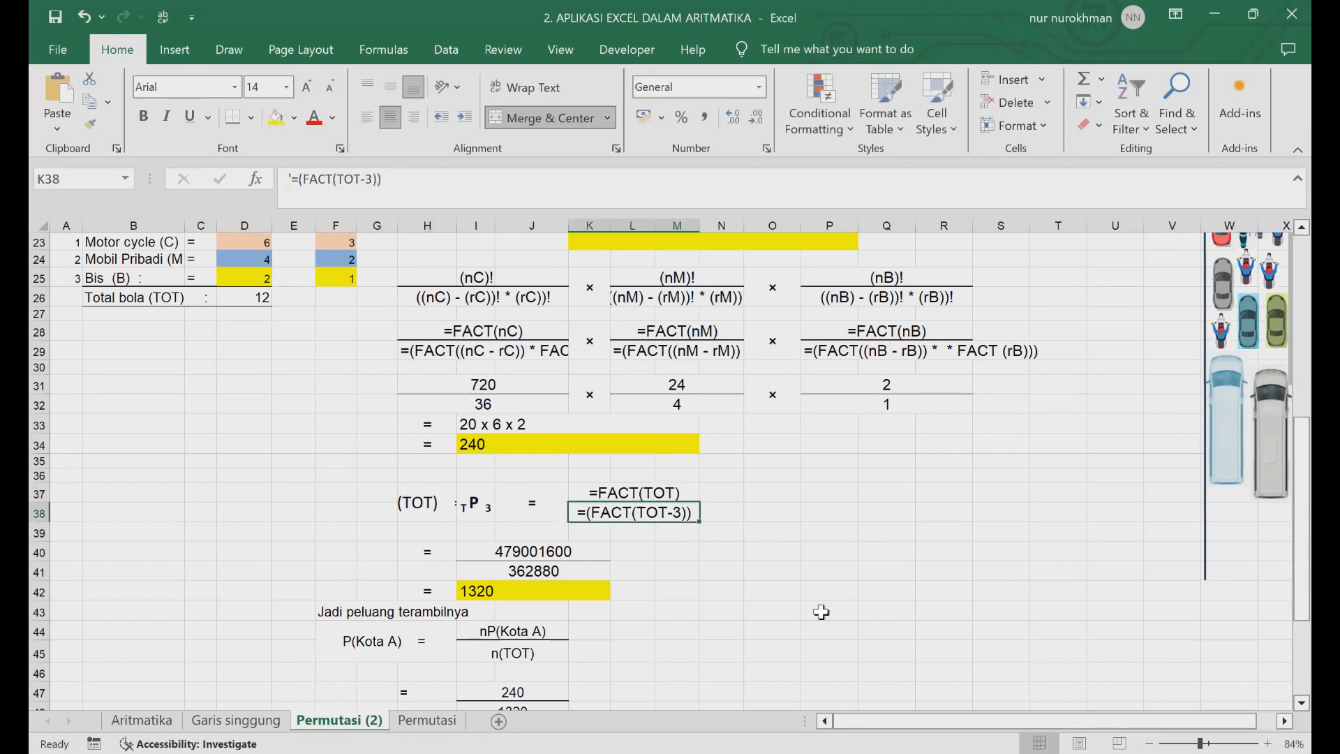
click(707, 549)
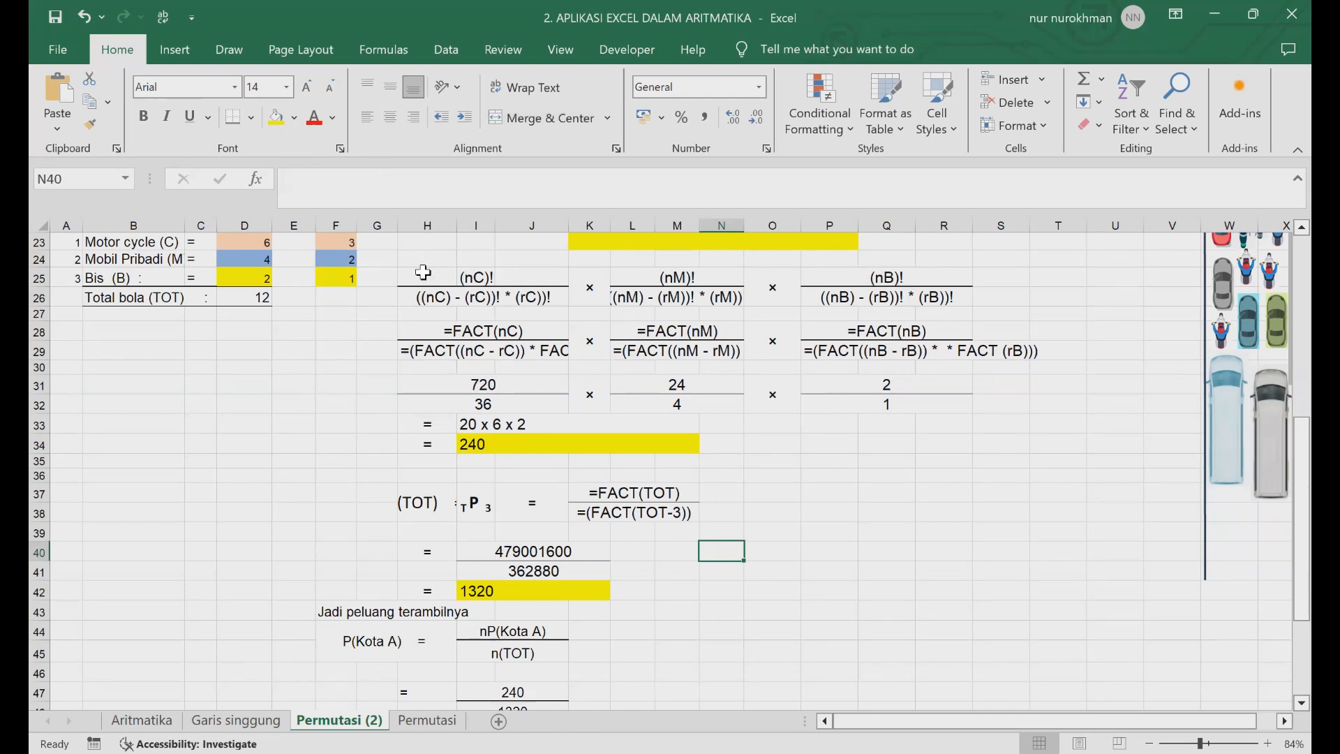
click(528, 551)
click(248, 366)
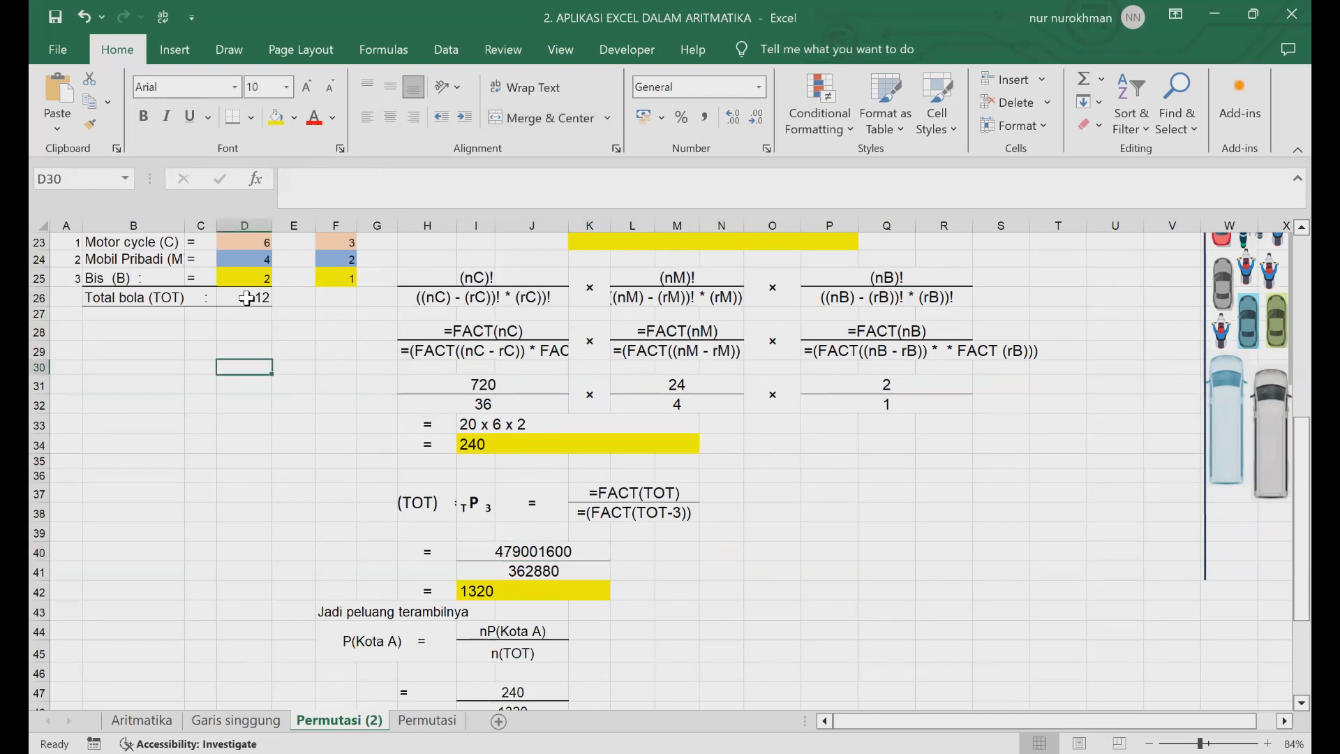
Examine the SUM formula and TOT name of the total cell D26 and the FACT formula in numerator cell I40.
click(246, 297)
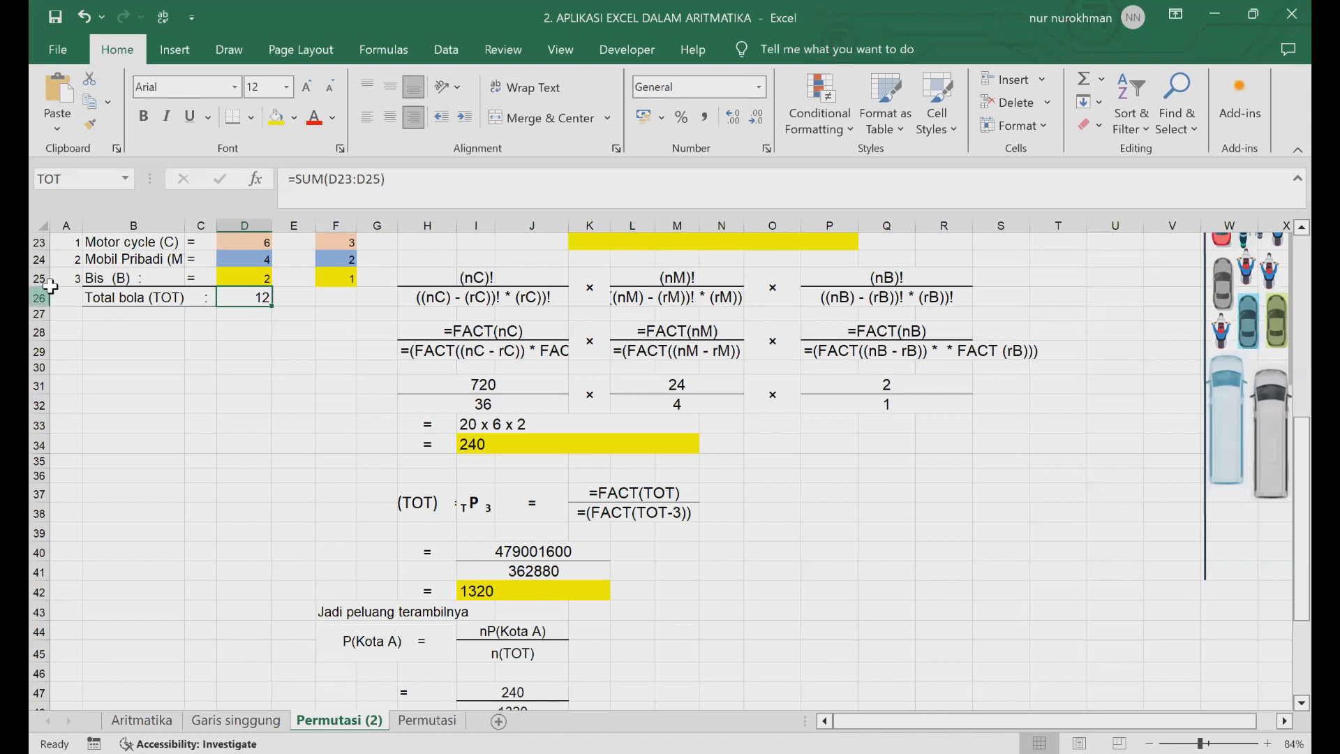
click(231, 381)
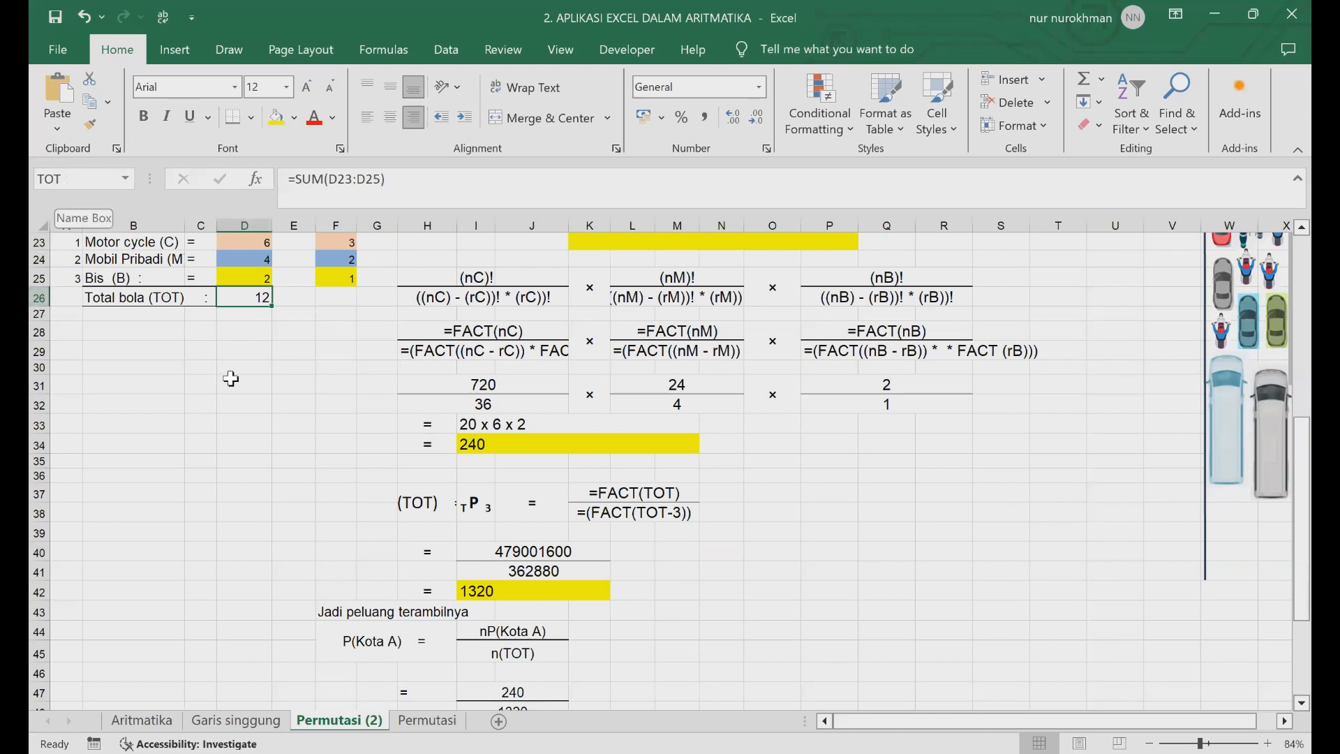
click(590, 590)
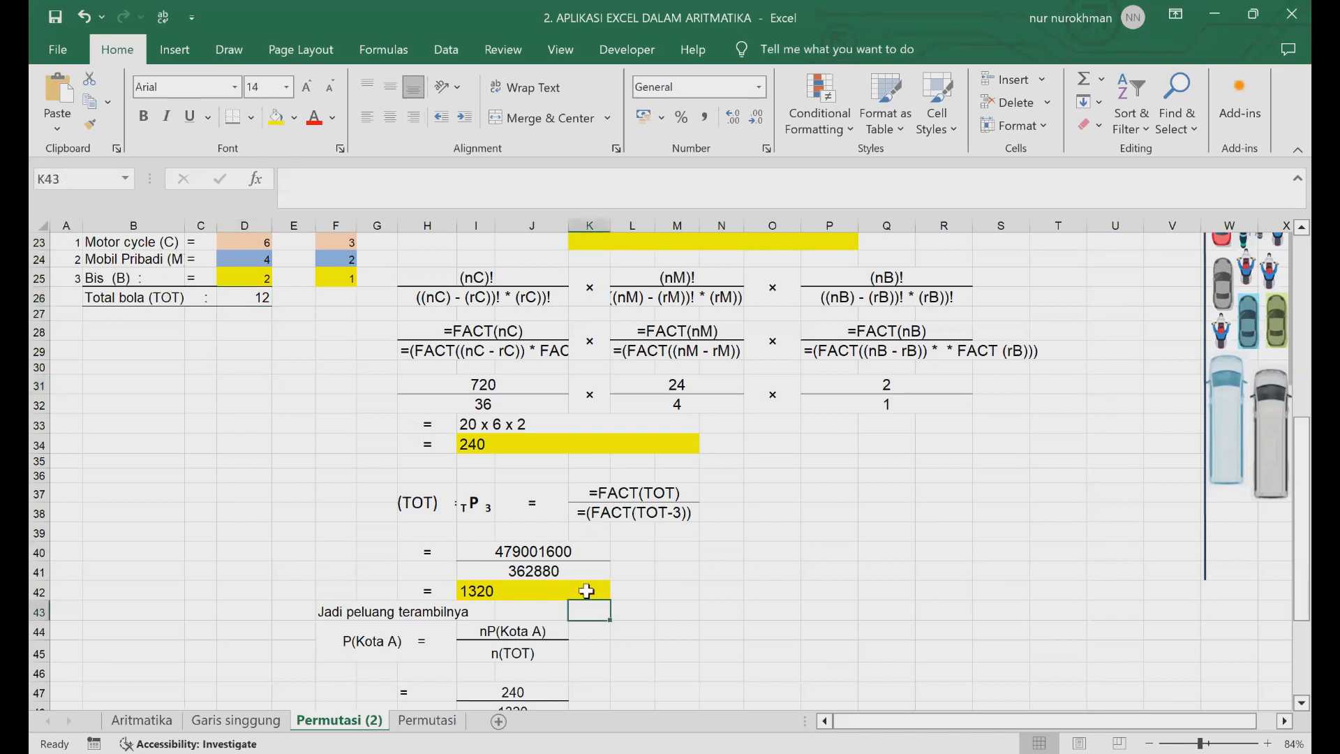
click(539, 551)
click(378, 179)
key(Return)
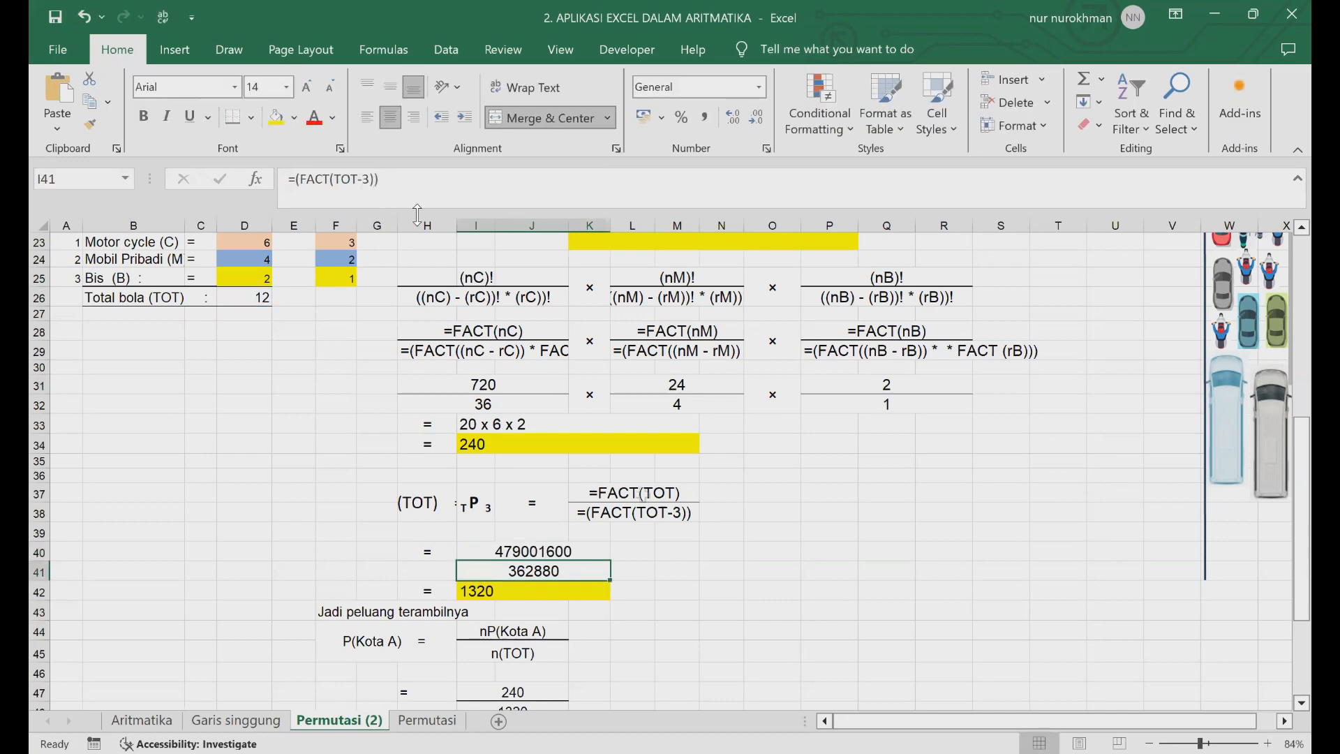
Try the formula =FACT(TOT) in the empty cell O40, taking TOT from the vehicle total cell, and clear the cell again.
click(767, 548)
text(=)
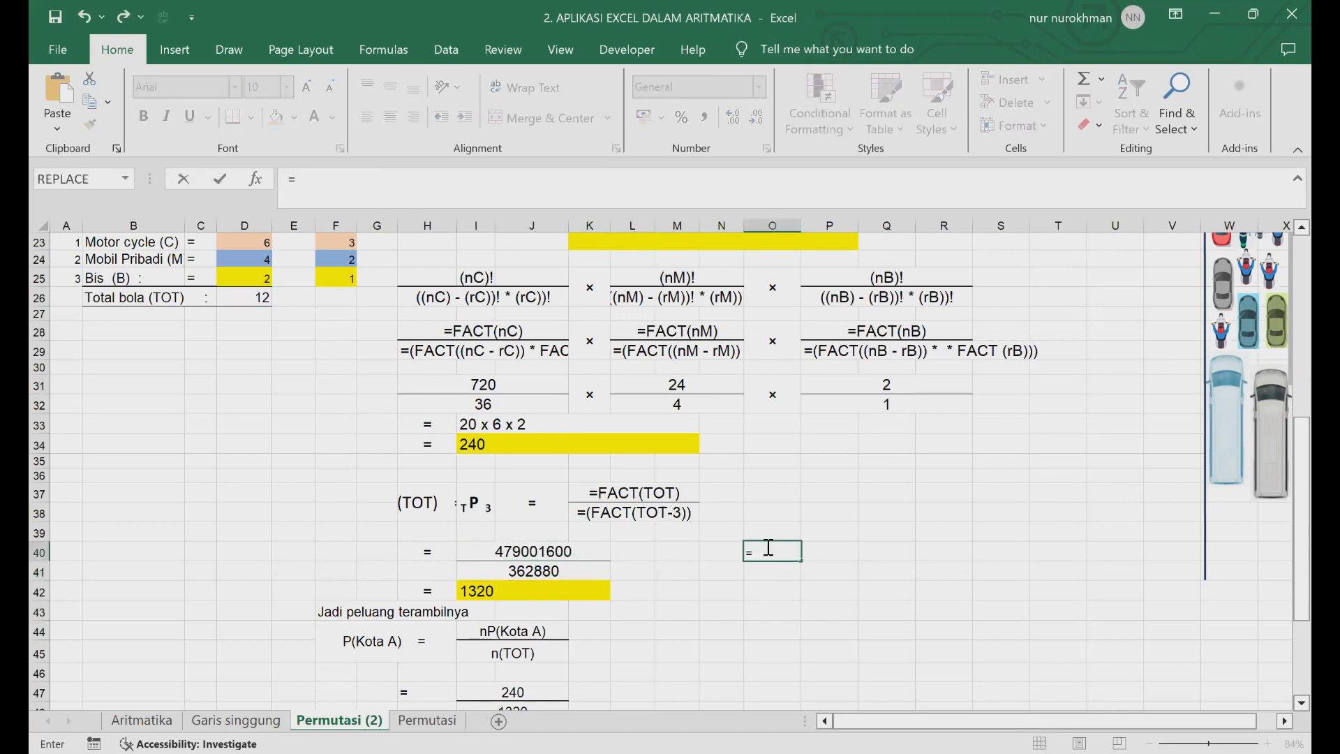
text(FACT)
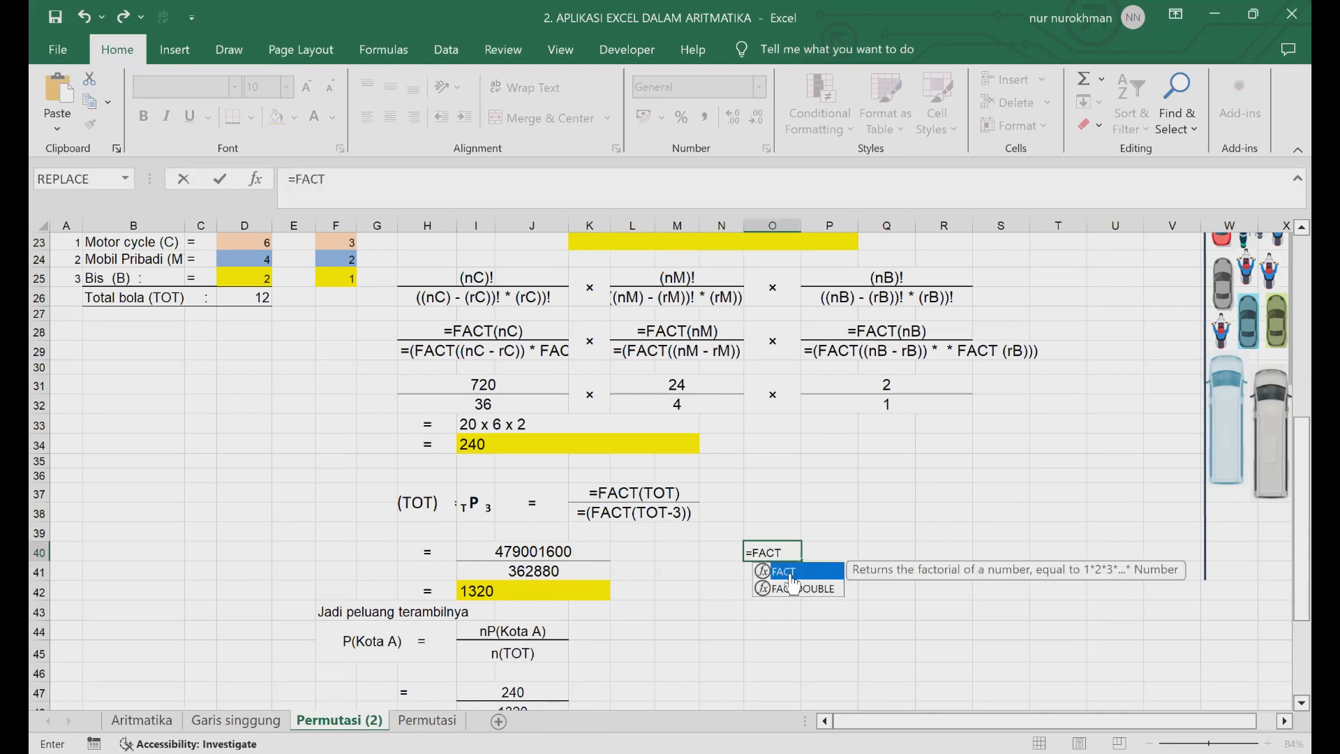
text(()
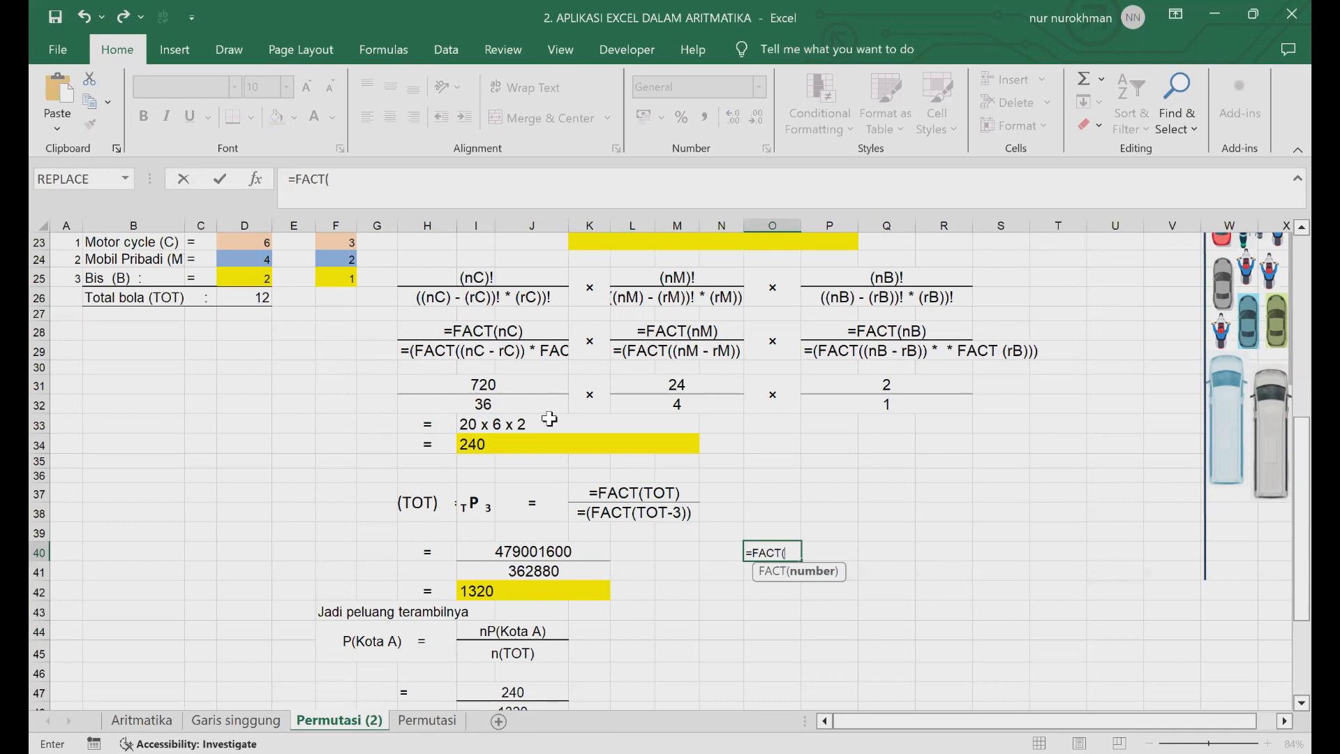
click(234, 299)
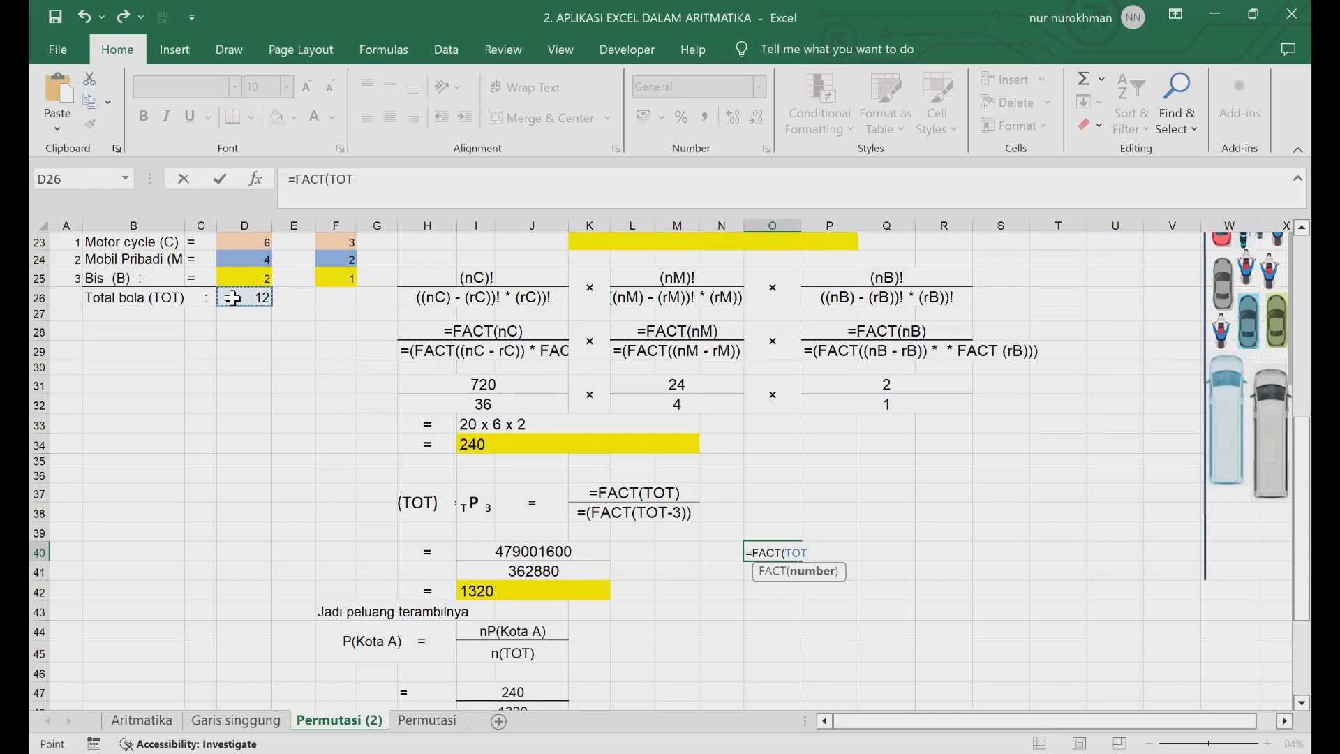
key(Return)
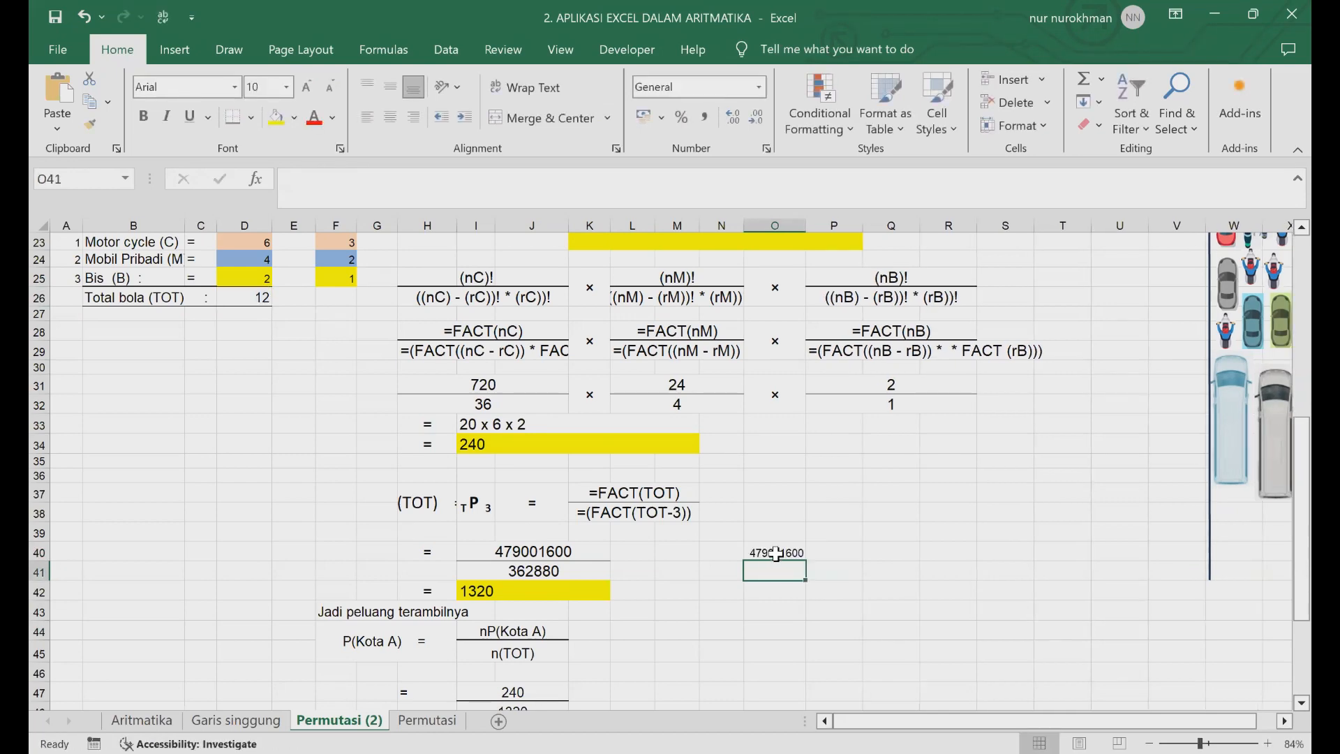
click(777, 553)
key(Delete)
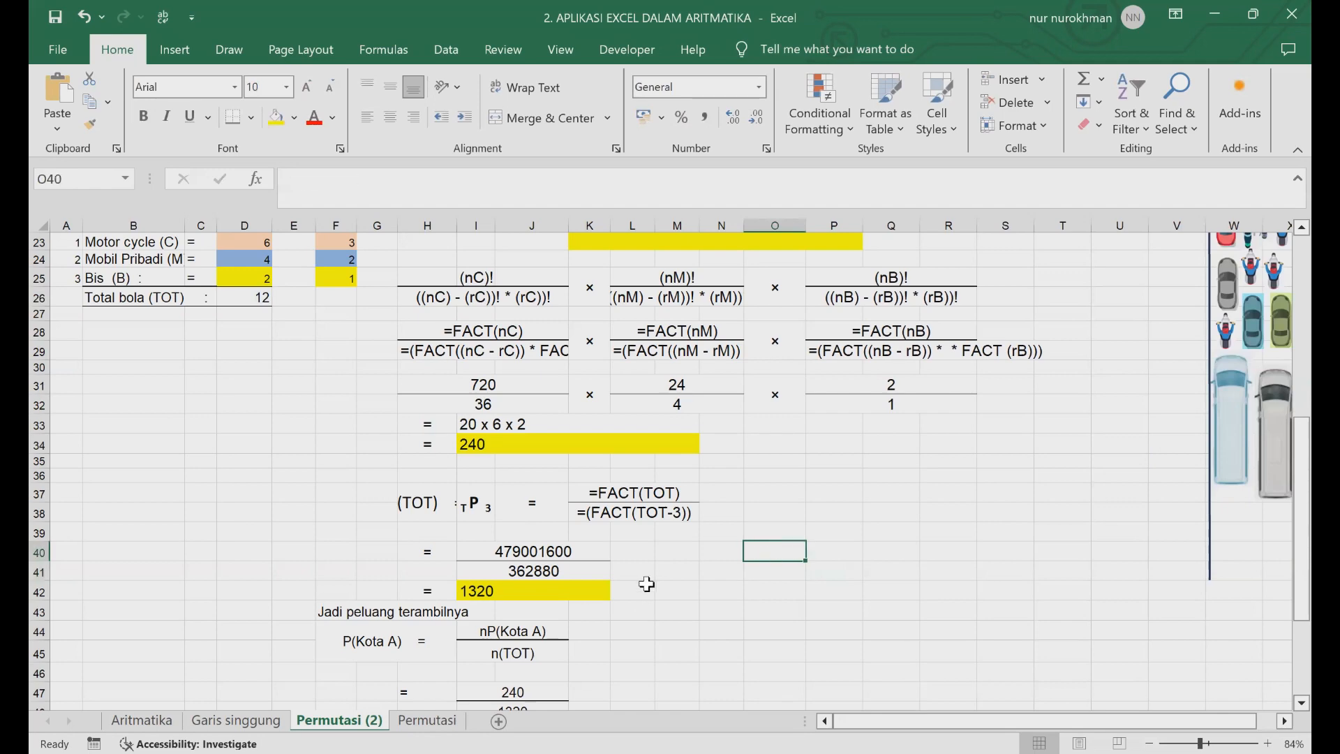
Inspect the formulas of the total permutation's denominator in I41 and of its quotient in I42.
click(545, 571)
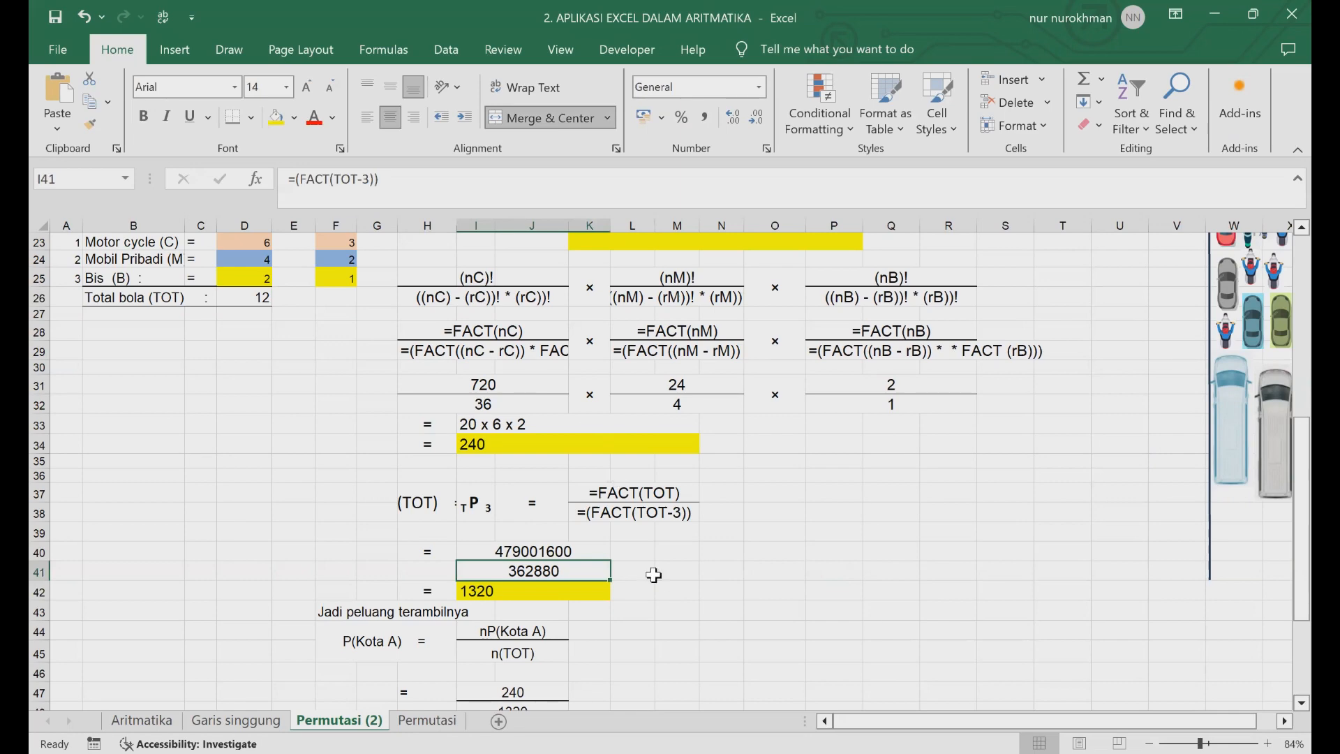
click(538, 591)
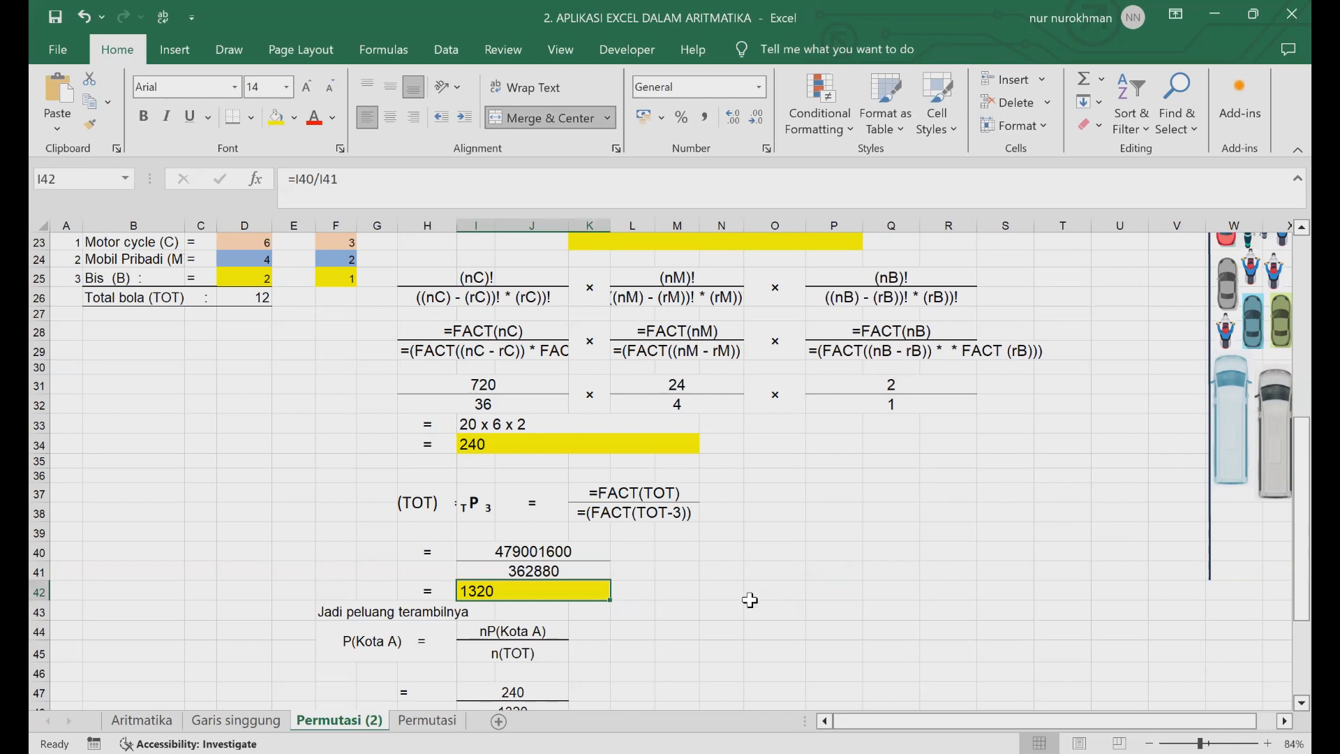
click(681, 609)
Change the conclusion heading in F43 to "Jadi peluang kendaraan Masuk Kota A:".
key(Down)
key(Down)
key(Down)
key(Down)
key(Down)
key(Down)
key(Down)
key(Down)
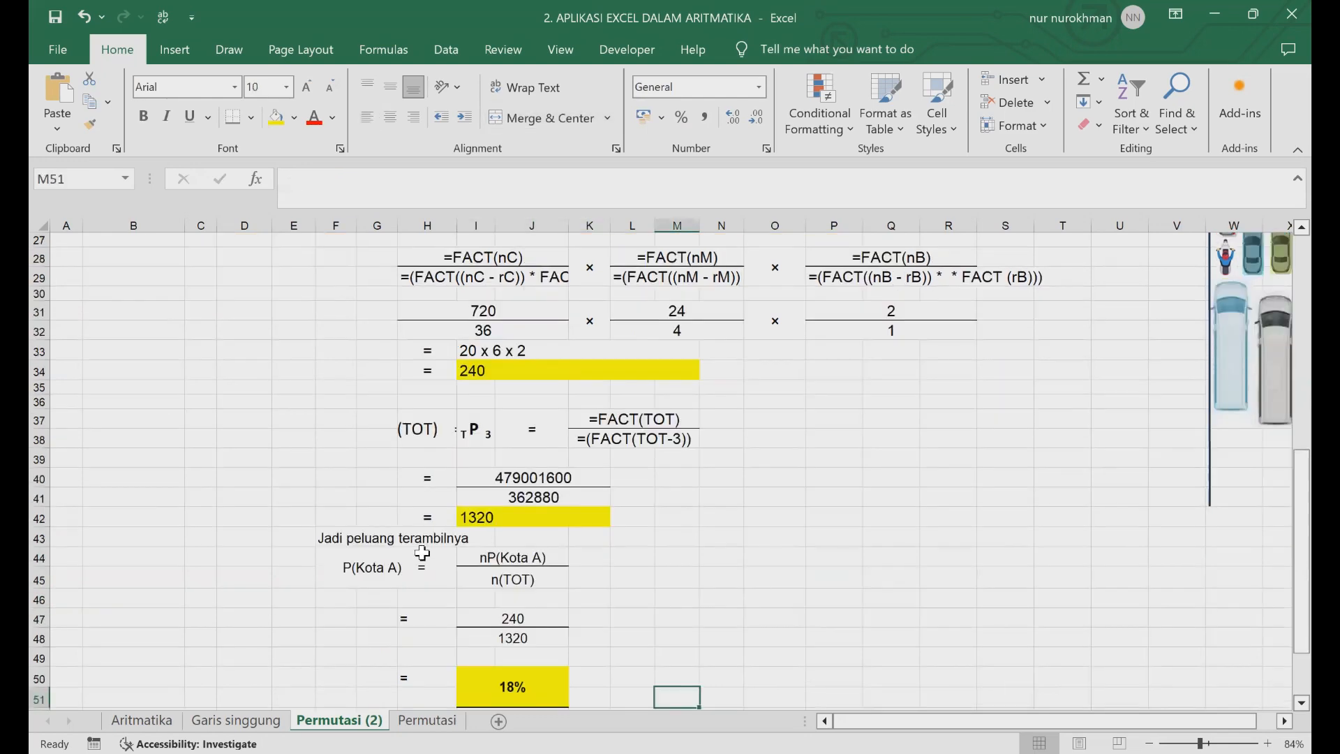
double_click(329, 543)
text(kendaraan )
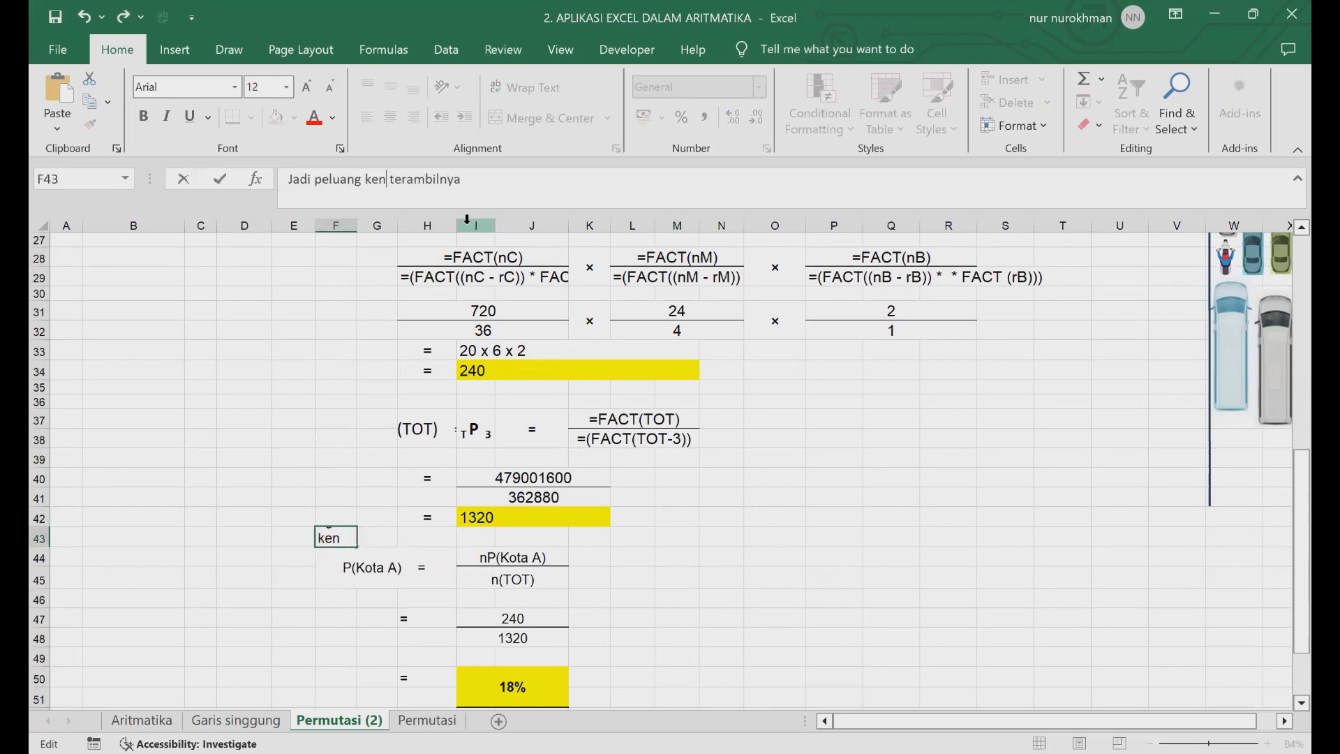
text(Masuk Kota)
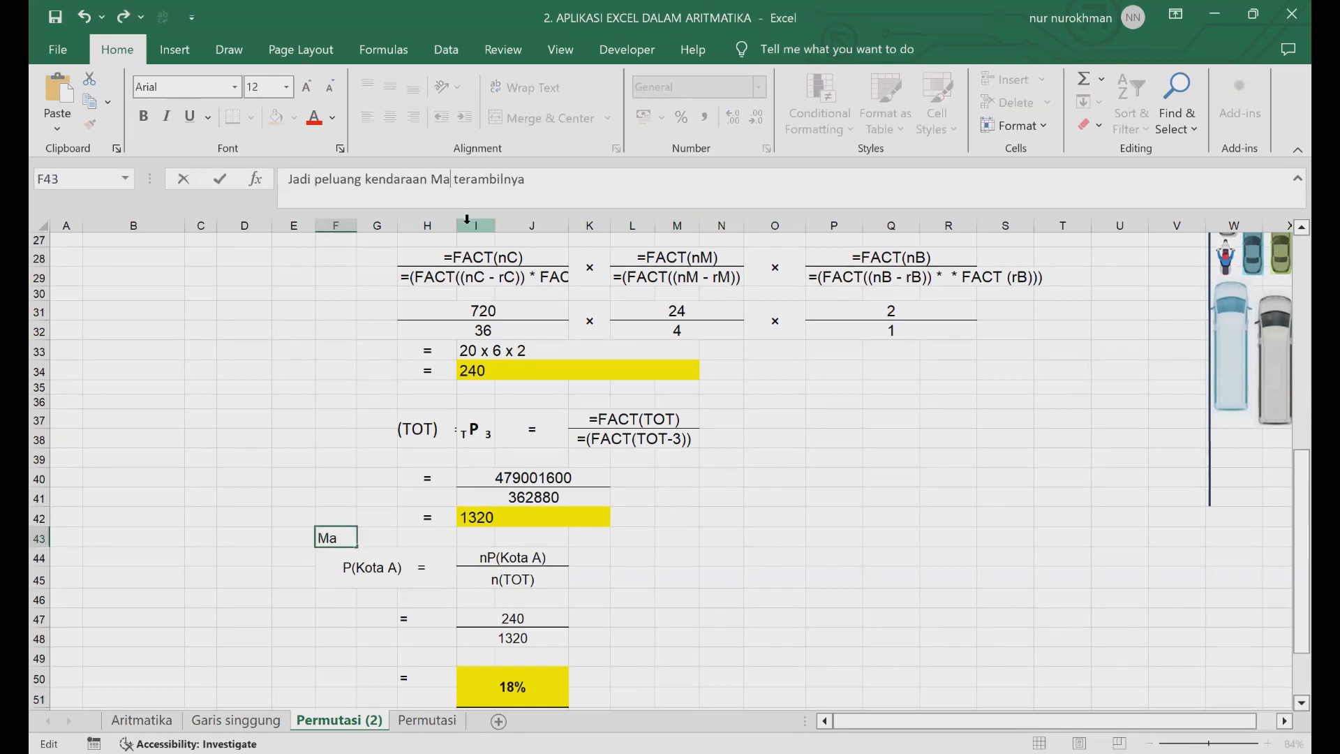
text( A:)
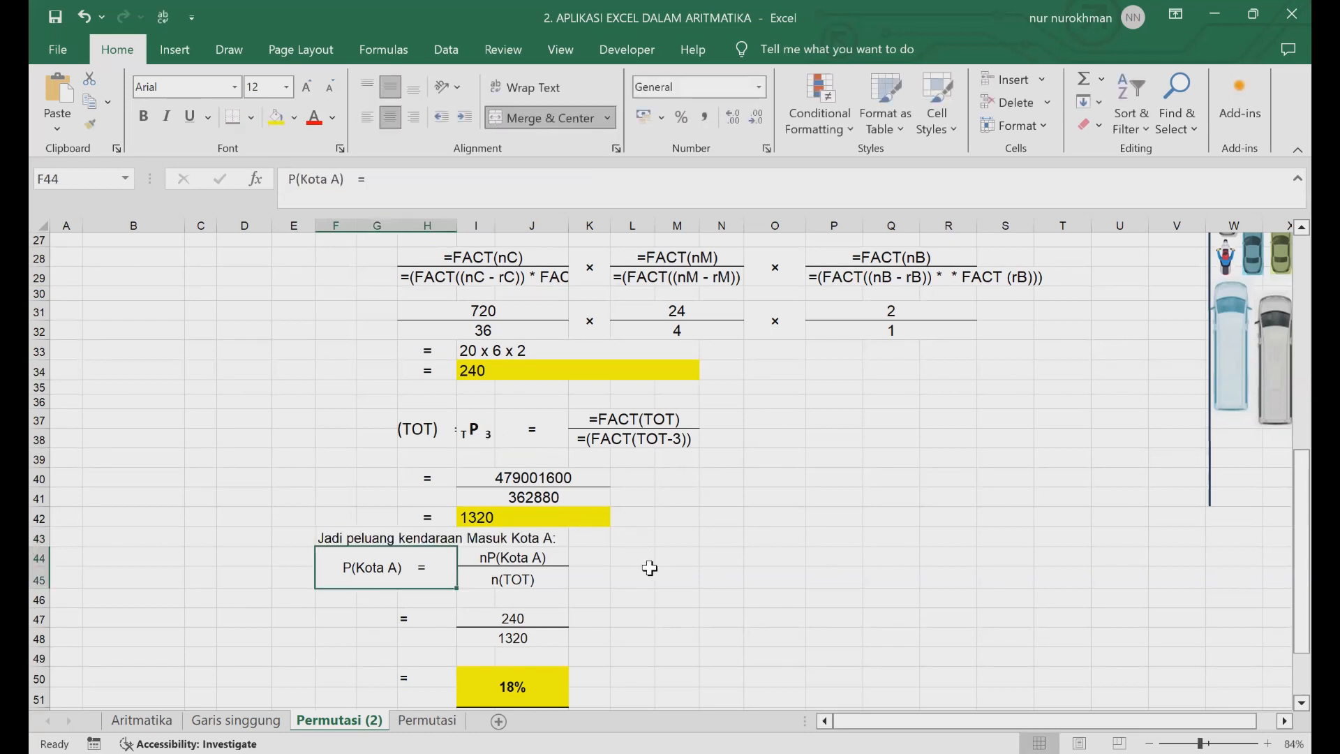
Examine the Kota A probability fraction and the division formula of its percentage result in I50.
click(649, 573)
key(Down)
key(Down)
key(Down)
key(Down)
key(Down)
key(Down)
key(Down)
key(Down)
key(Down)
key(Down)
key(Down)
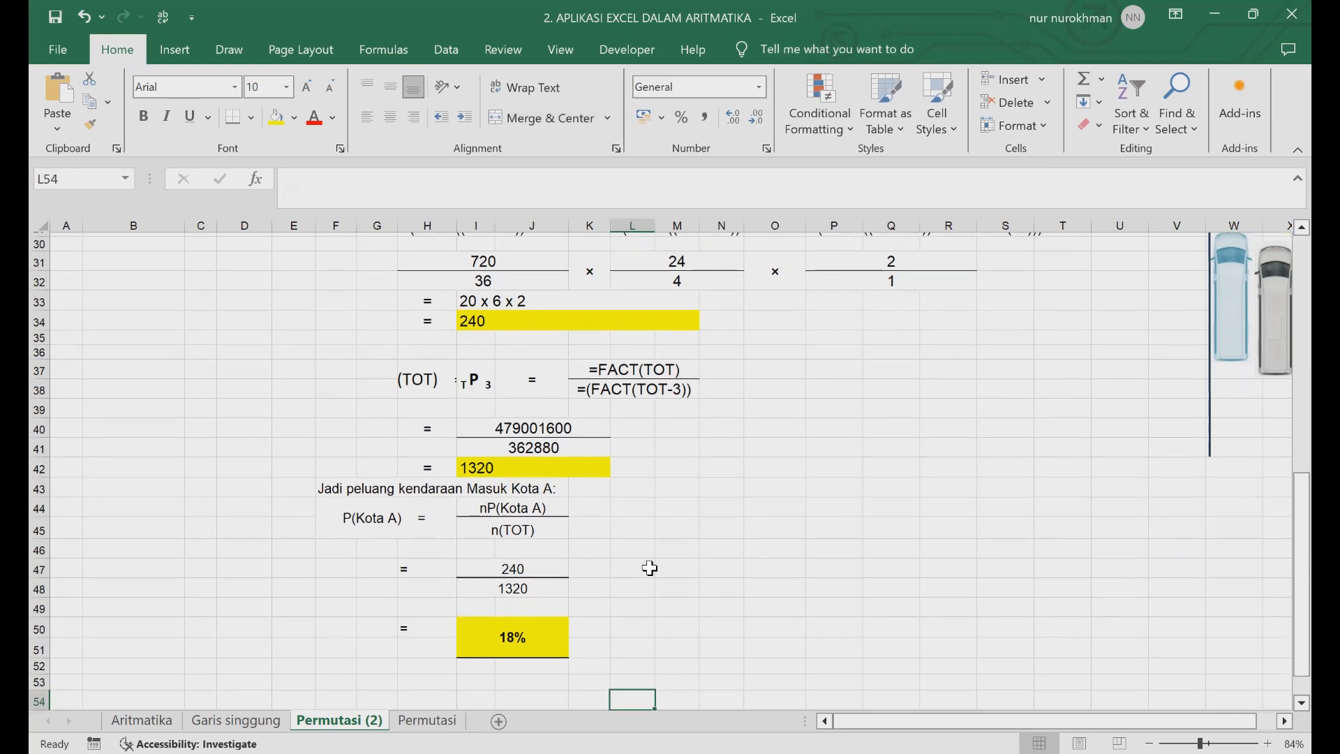
click(520, 600)
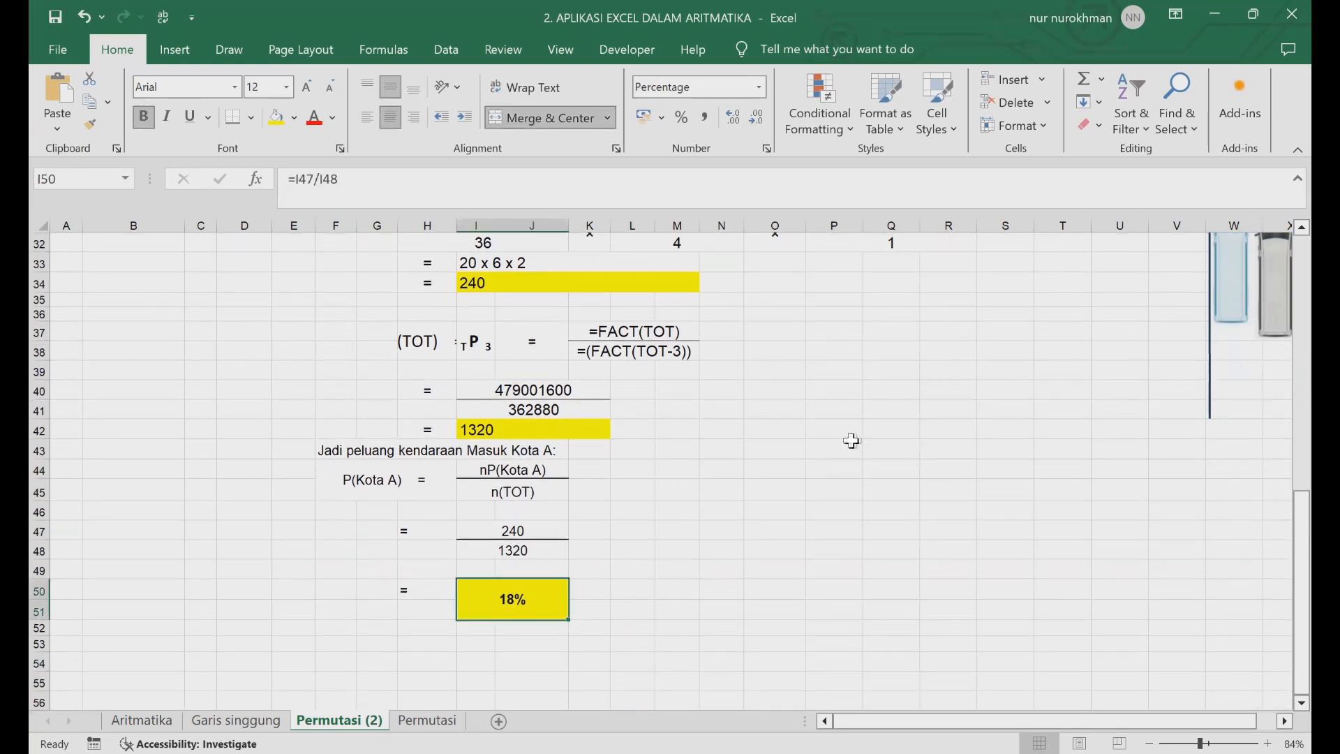
Enter the label PELUANG in B28 below the vehicle table and fill B28:F28 with light blue.
click(879, 446)
scroll(1284, 377, up, 7)
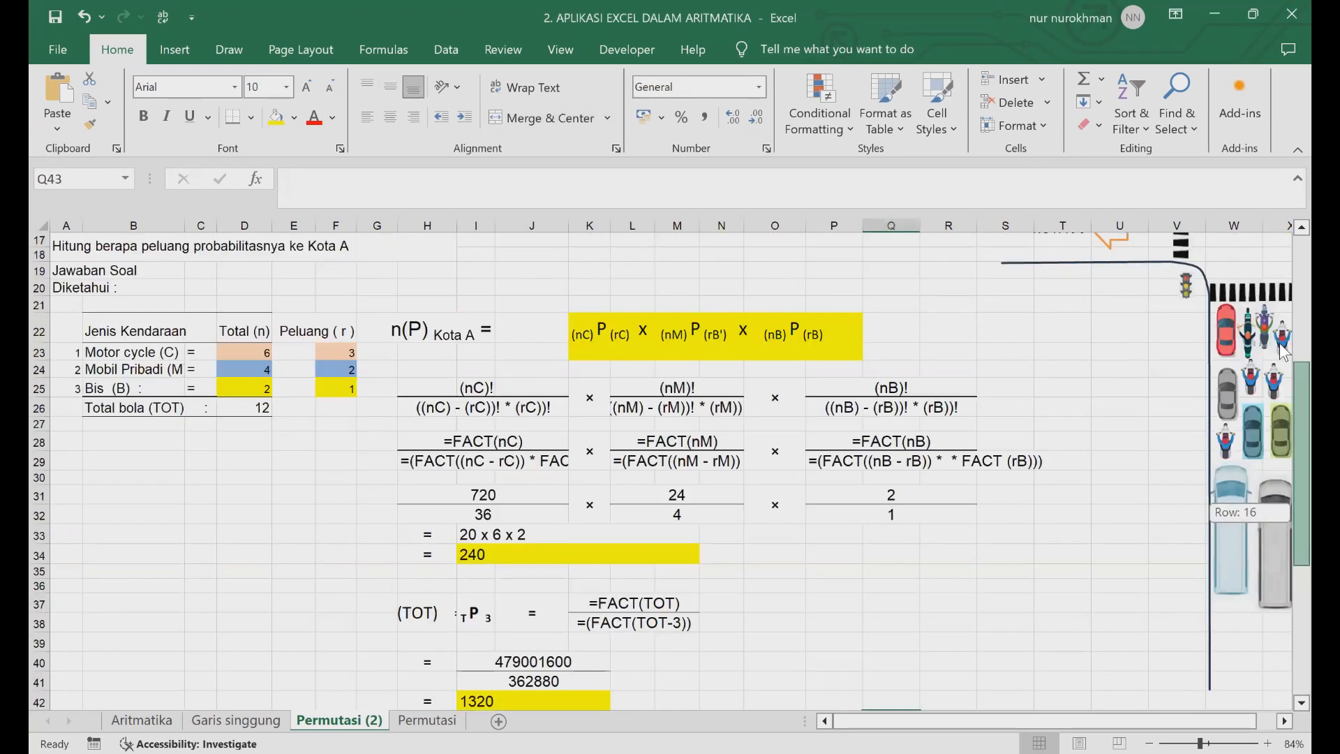
scroll(1284, 377, down, 1)
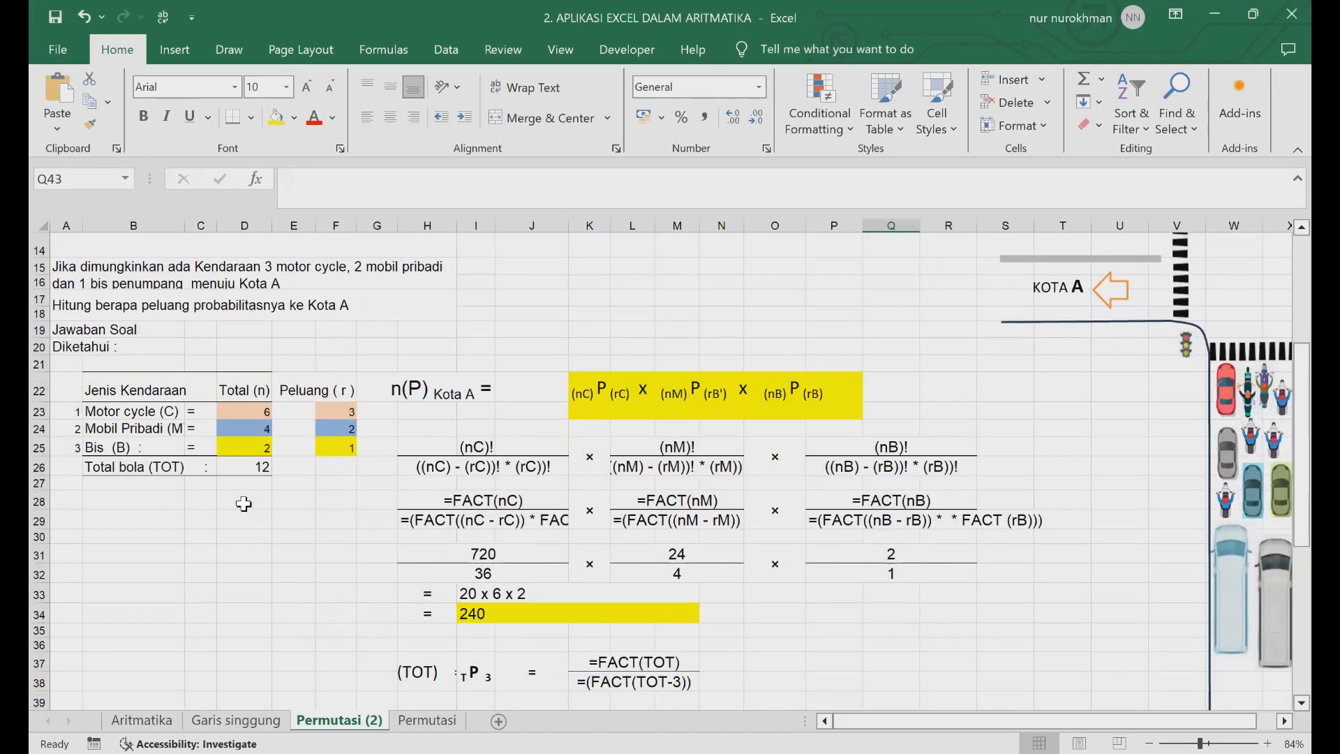
click(98, 500)
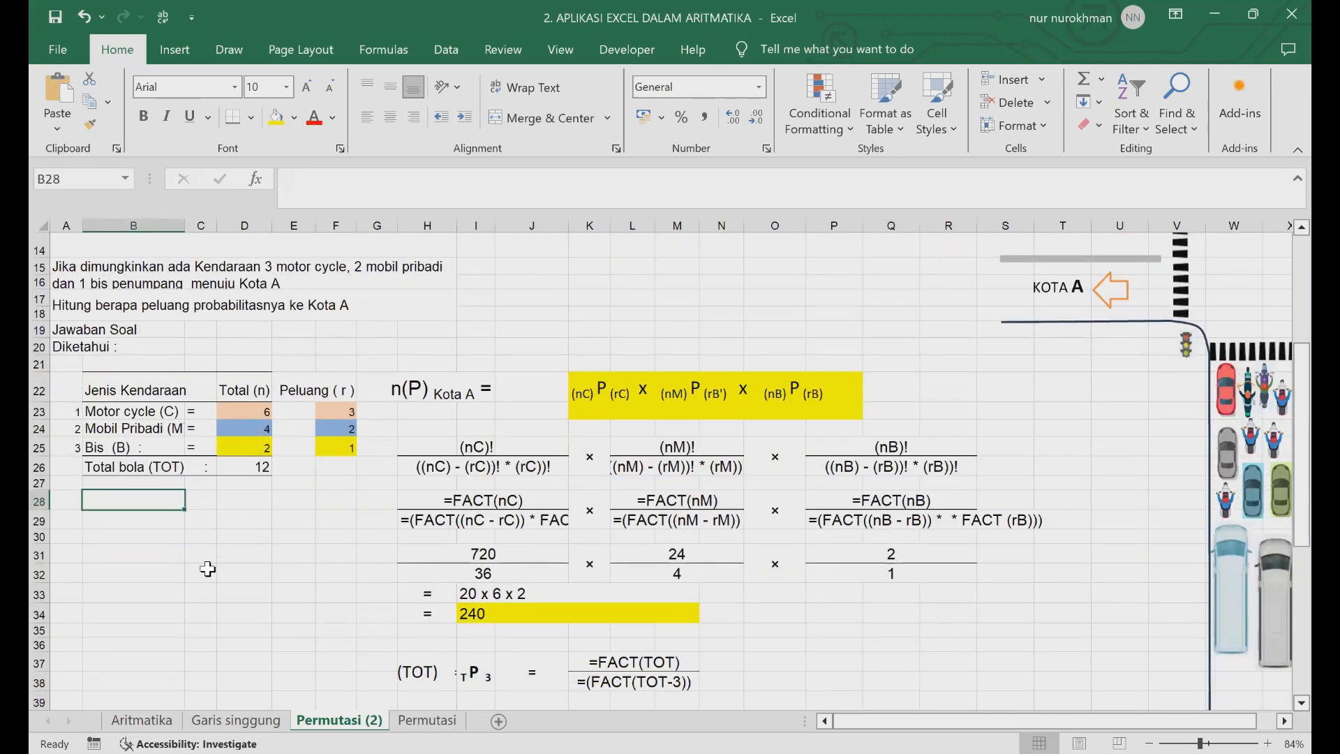
text(P)
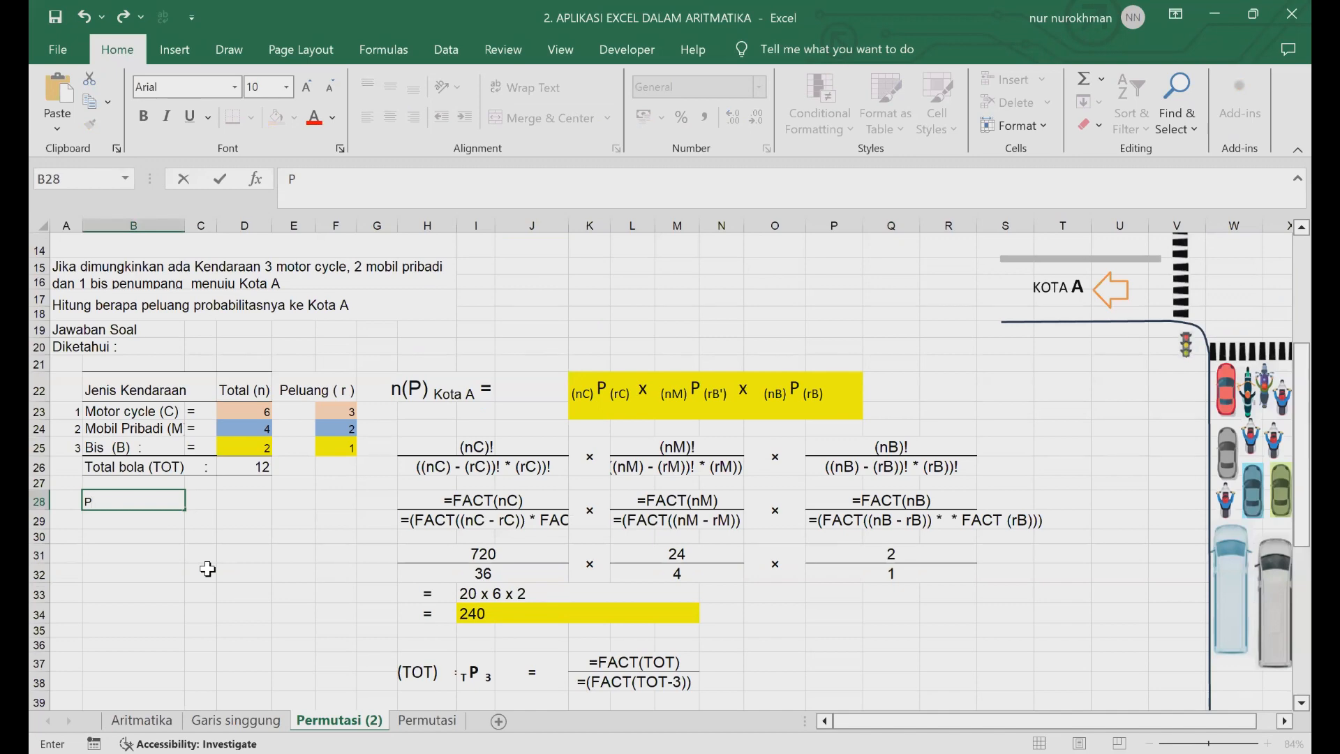
text(ELUANG)
key(Return)
click(324, 500)
drag(97, 500, 335, 500)
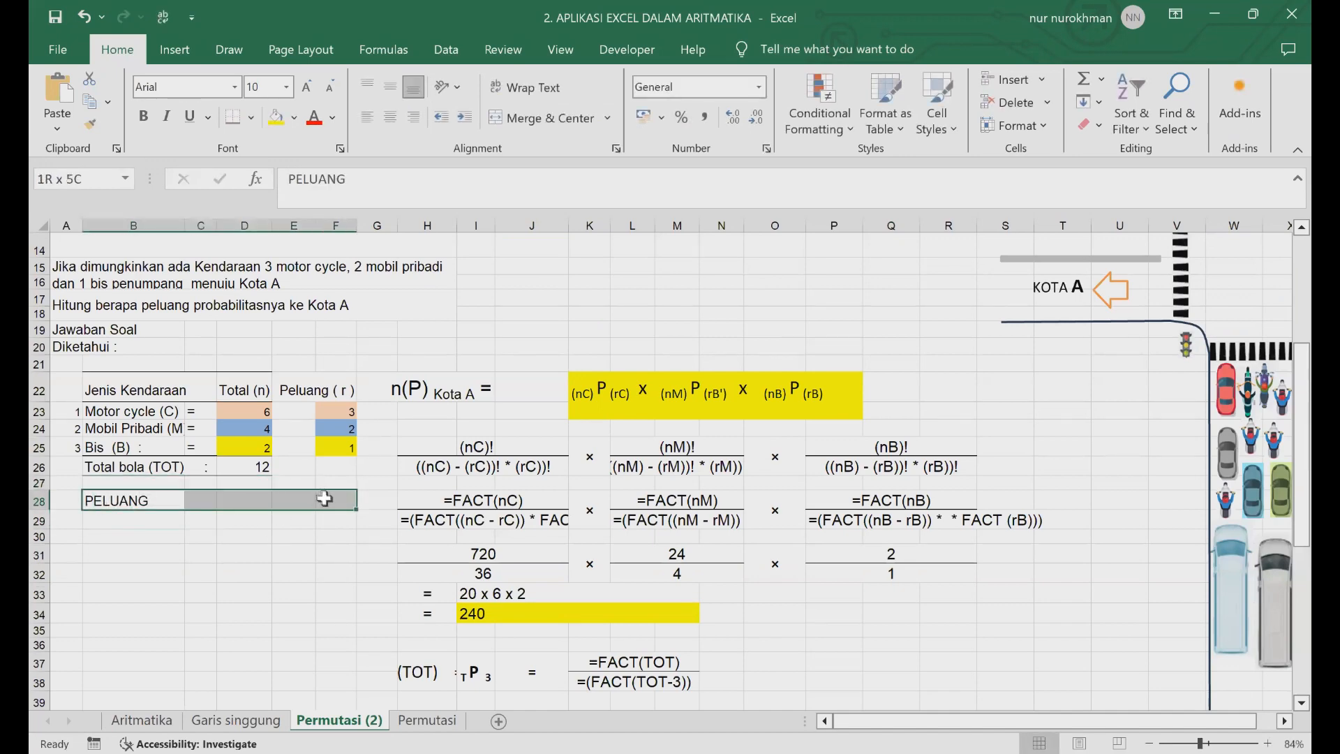
click(294, 119)
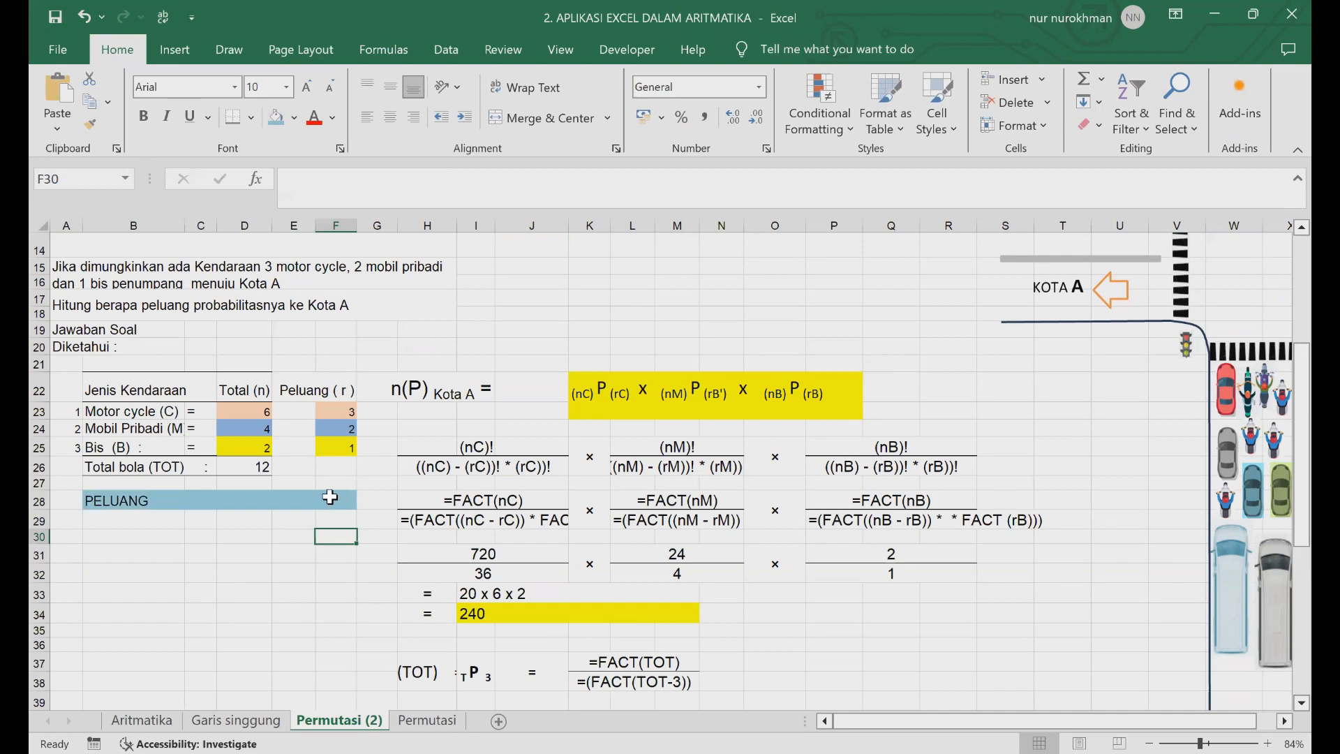
Put an outline border around F28 and enter =I50 there to show the probability result.
click(329, 497)
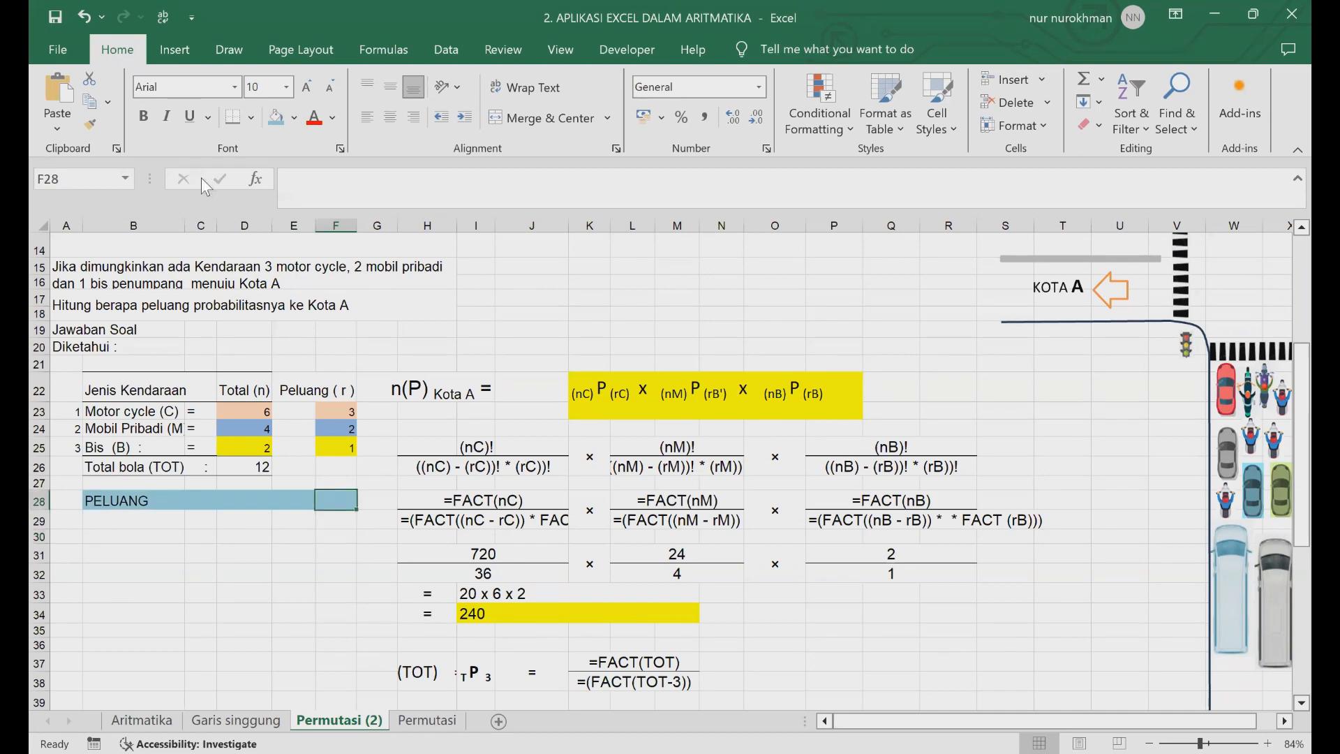
click(253, 116)
click(233, 340)
text(=)
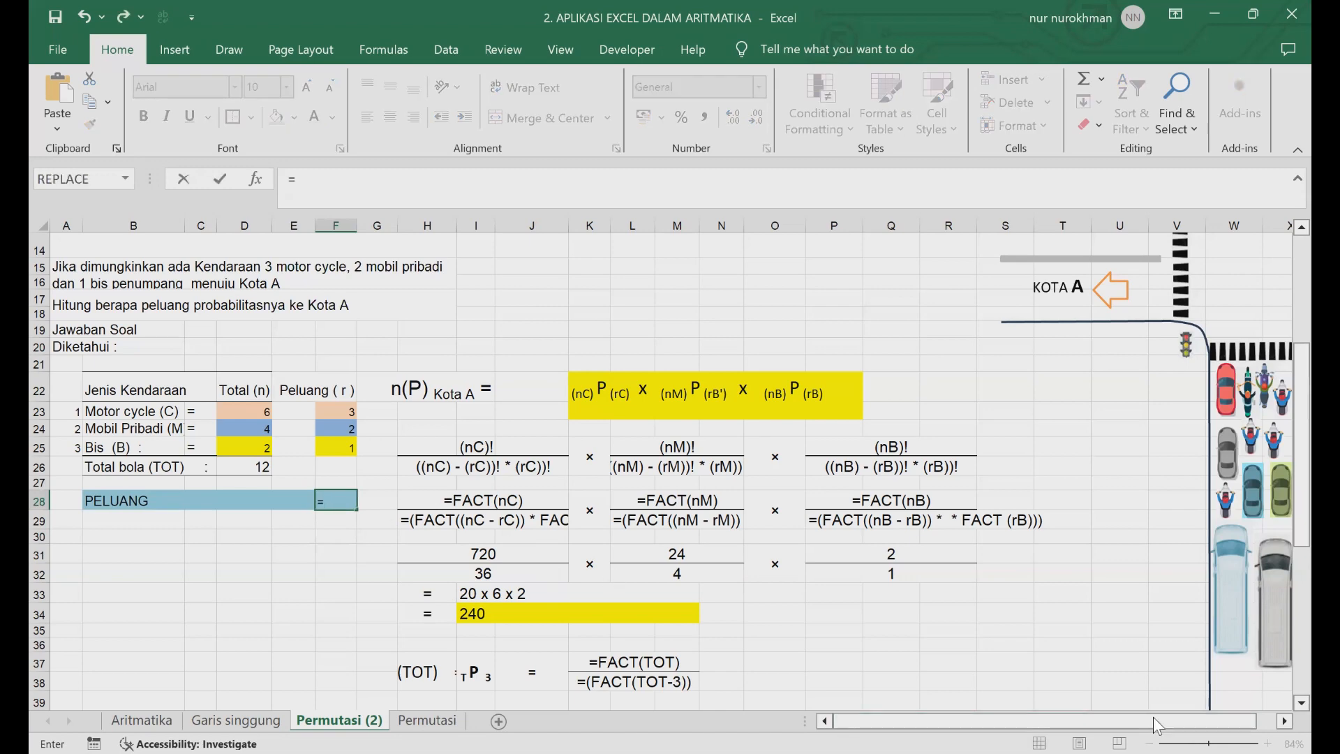
drag(1296, 511, 1296, 644)
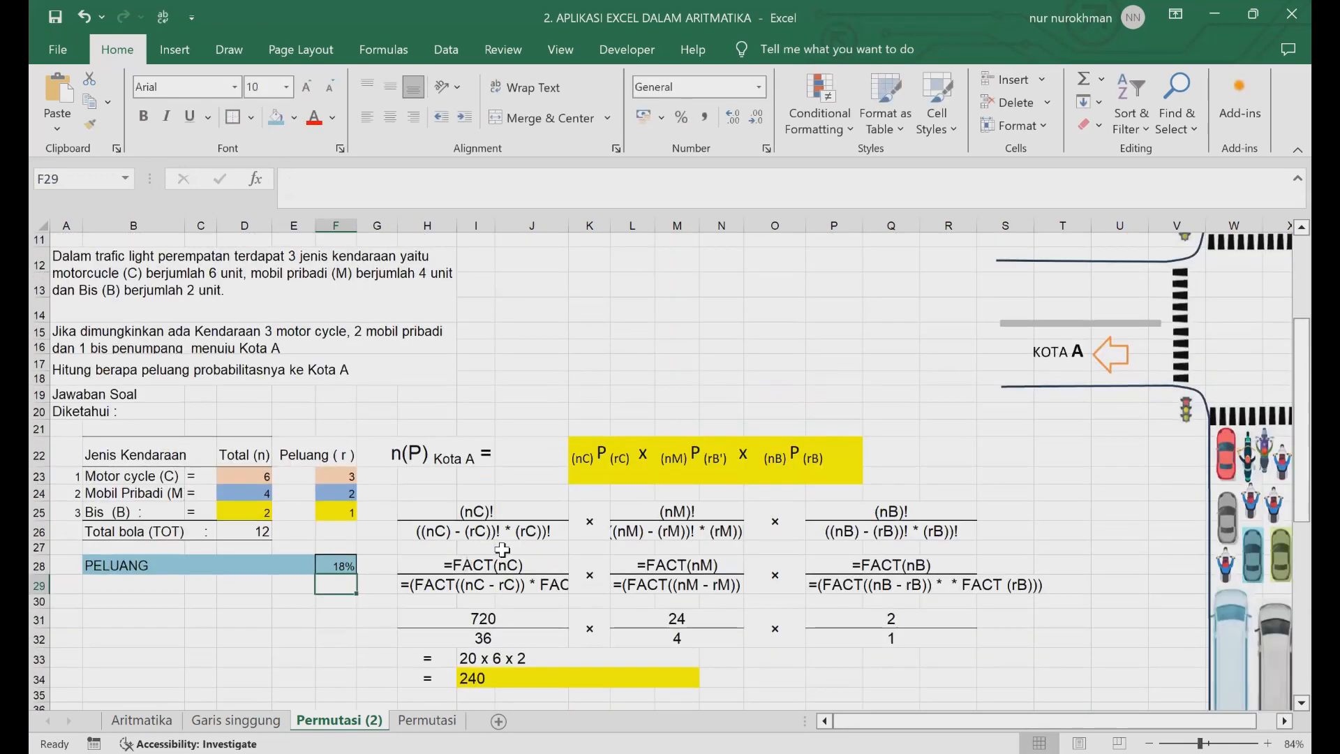
Format the probability in F28 as bold, red, centred and larger text.
click(335, 565)
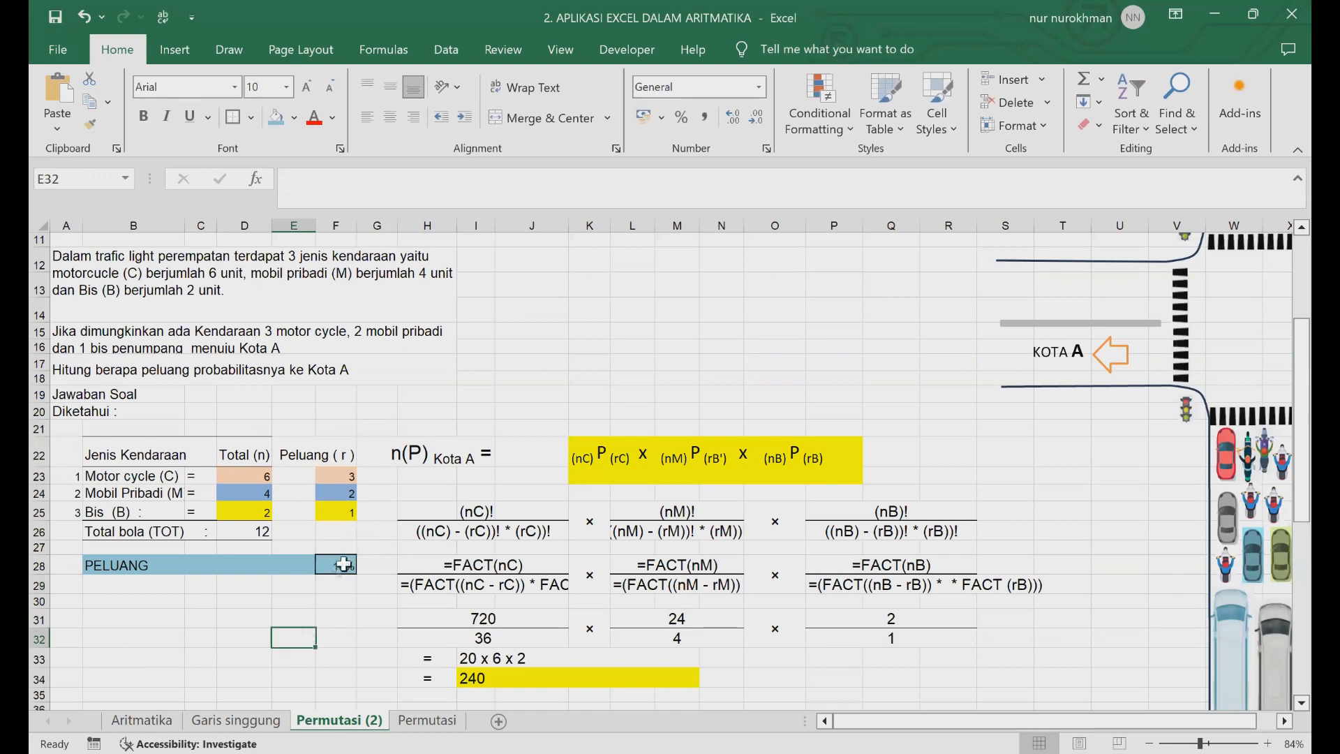
click(143, 117)
click(316, 117)
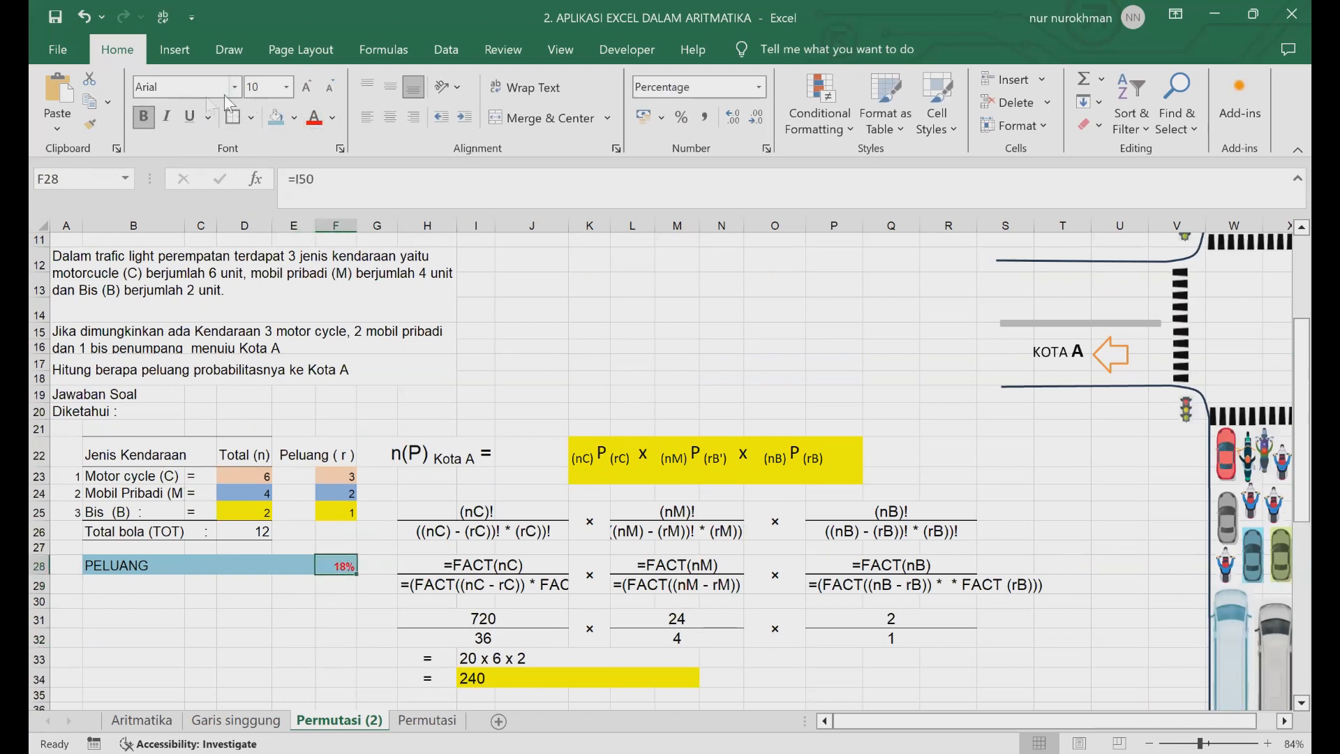
click(389, 118)
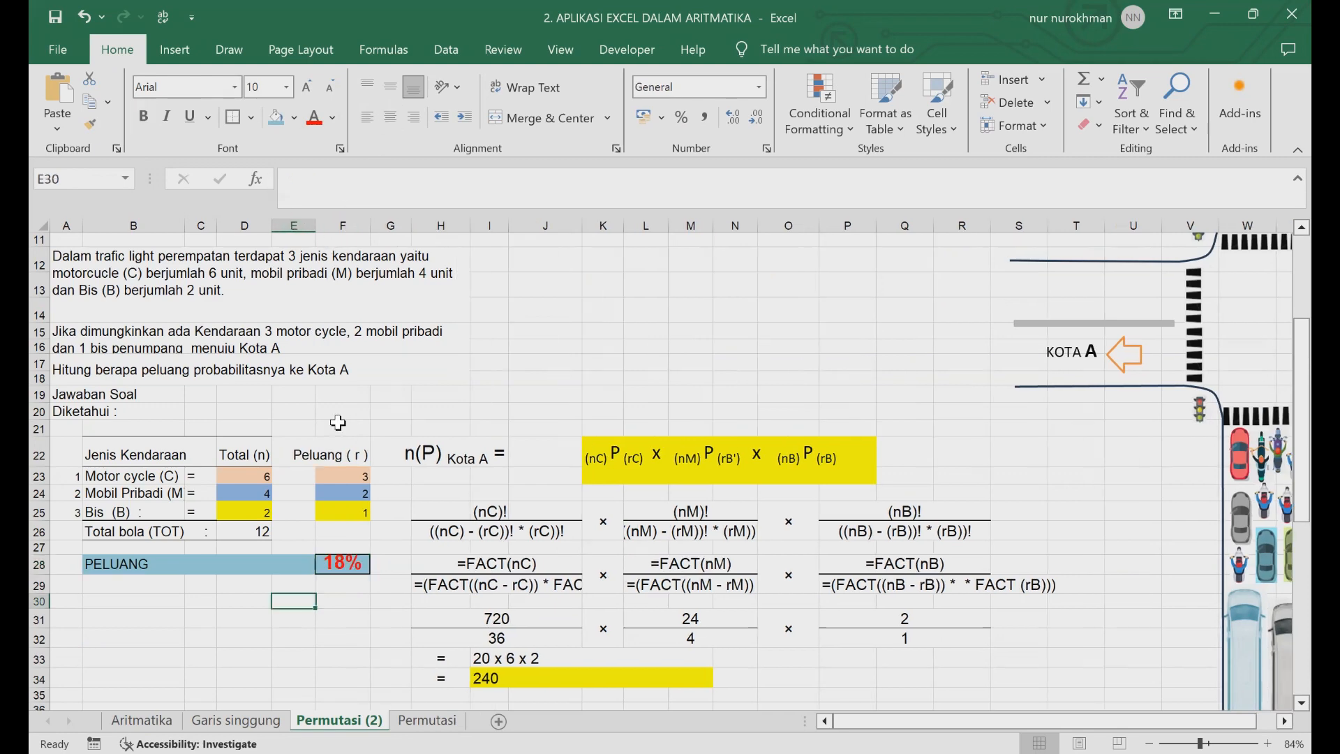
Enter the heading KOTA B in F21 above the Peluang ( r ) column.
click(341, 427)
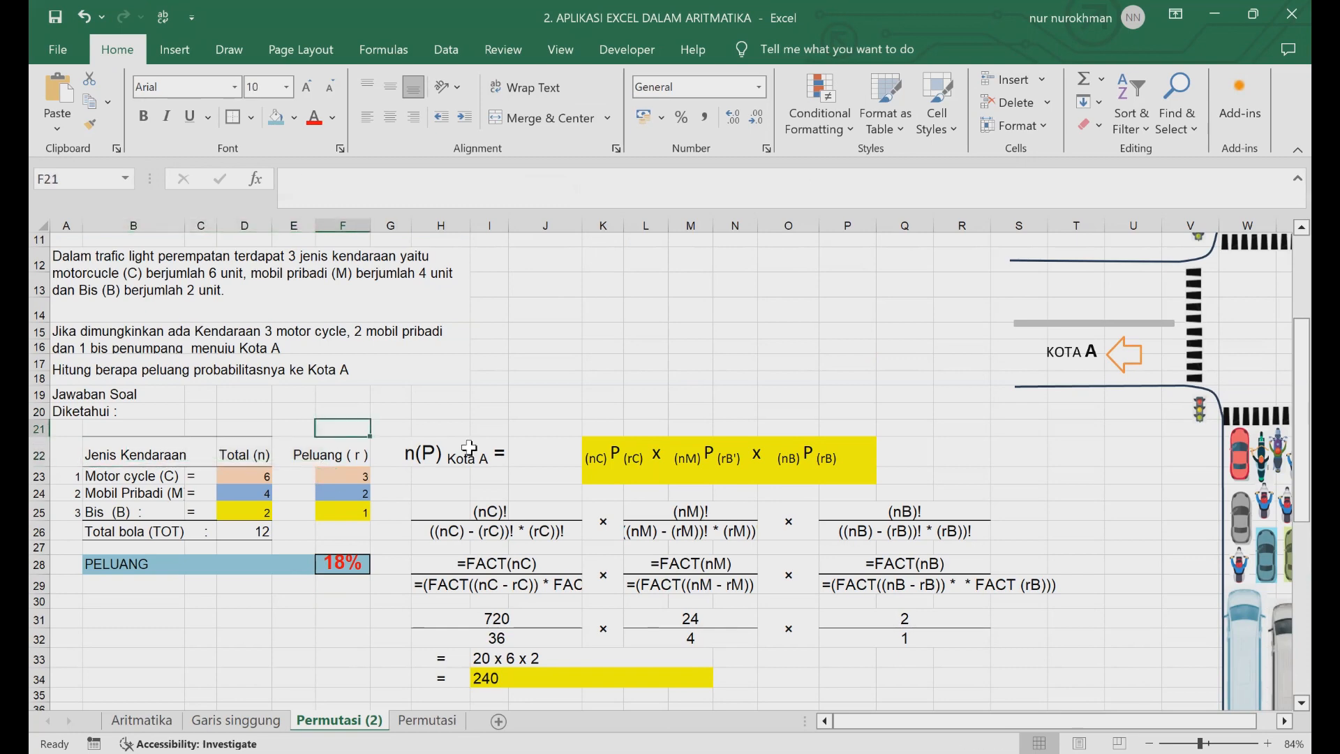
text(B)
key(BackSpace)
text(KOTA B)
key(Return)
Set the Peluang ( r ) values to 4 for motor cycle, 1 for private car and 2 for bus.
key(Down)
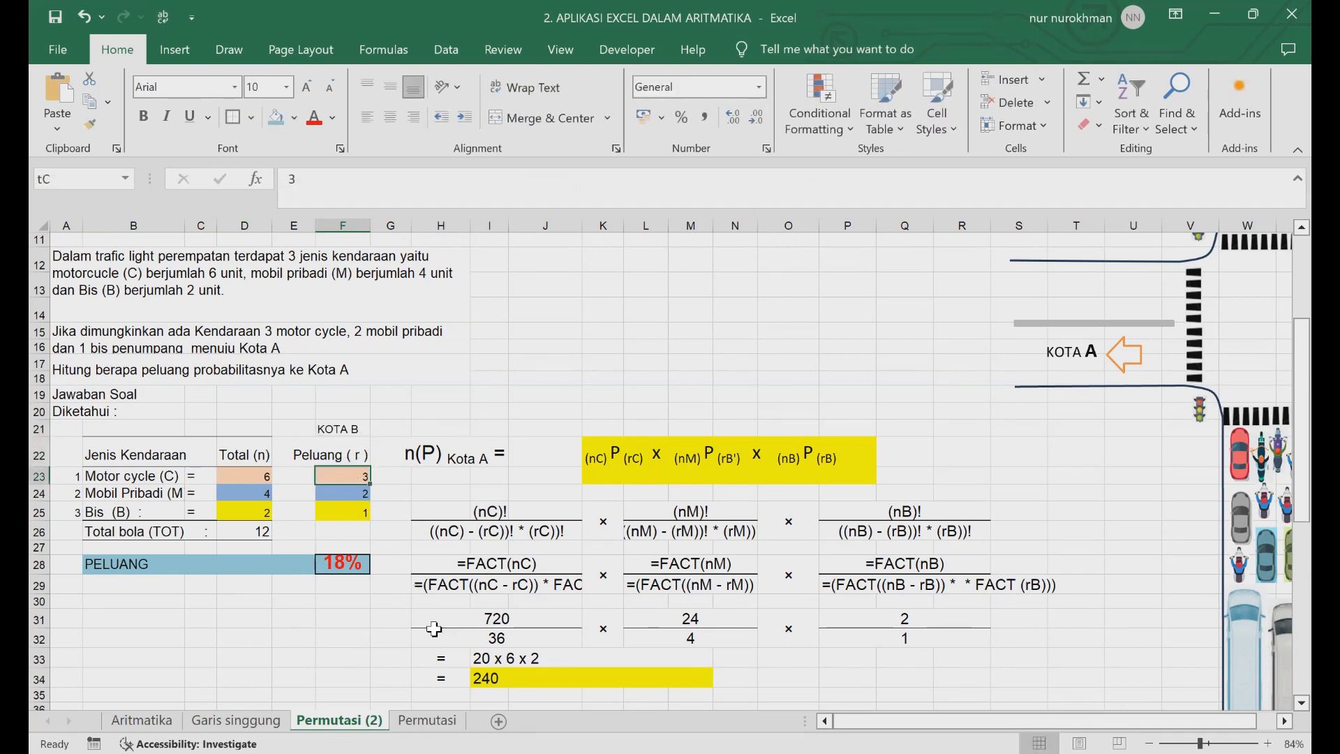
text(4)
key(Return)
text(1)
key(Return)
text(2)
key(Return)
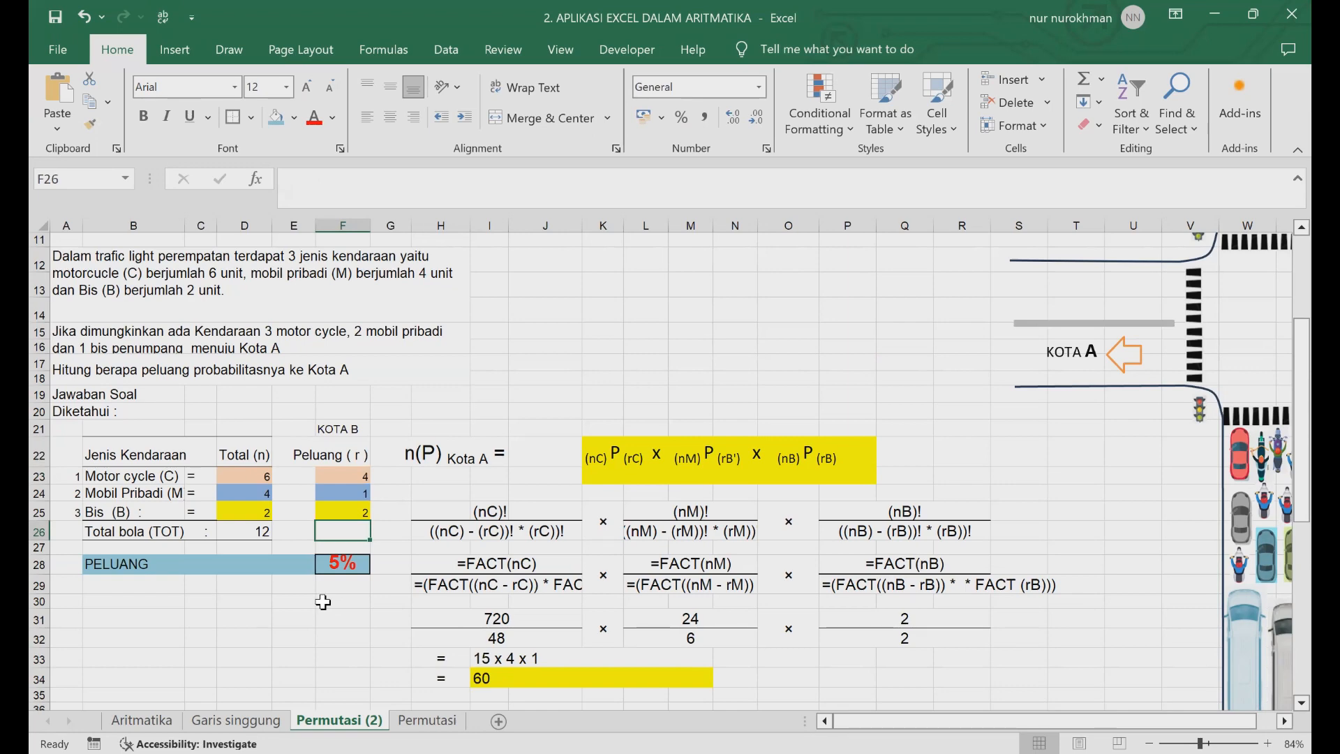
Set the motor cycle and bus values in the Peluang ( r ) column to 1 each.
click(345, 477)
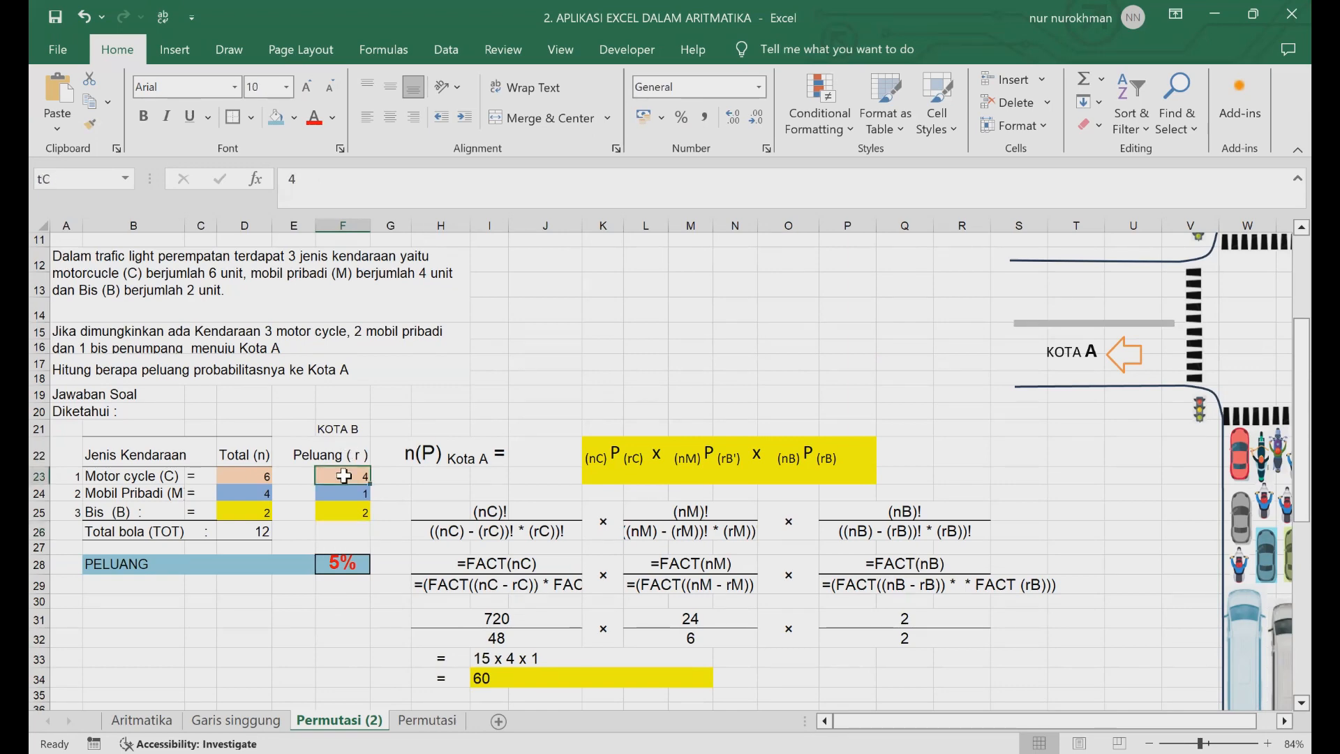
text(1)
key(Return)
key(Return)
text(1)
key(Return)
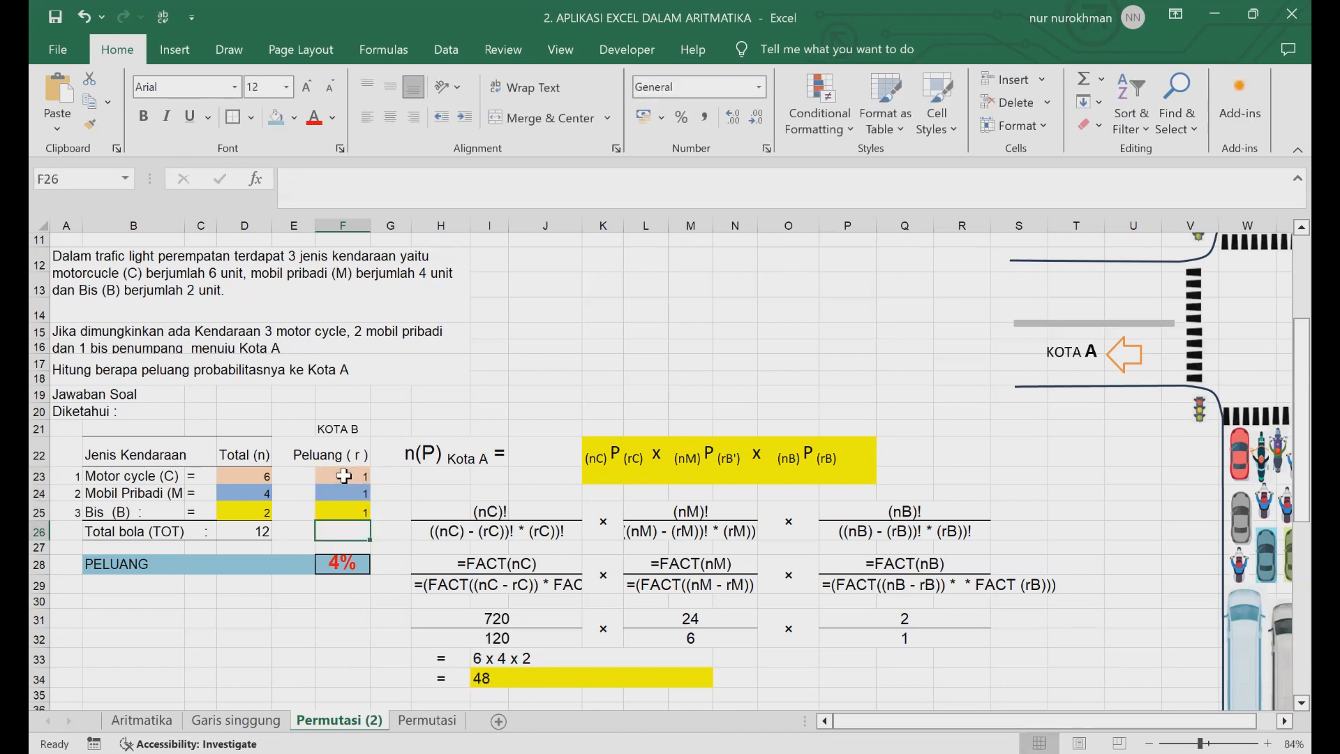
Test motor cycle values of 2, 3, 4 and 5 one after another in the Peluang ( r ) column.
key(Up)
key(Up)
key(Up)
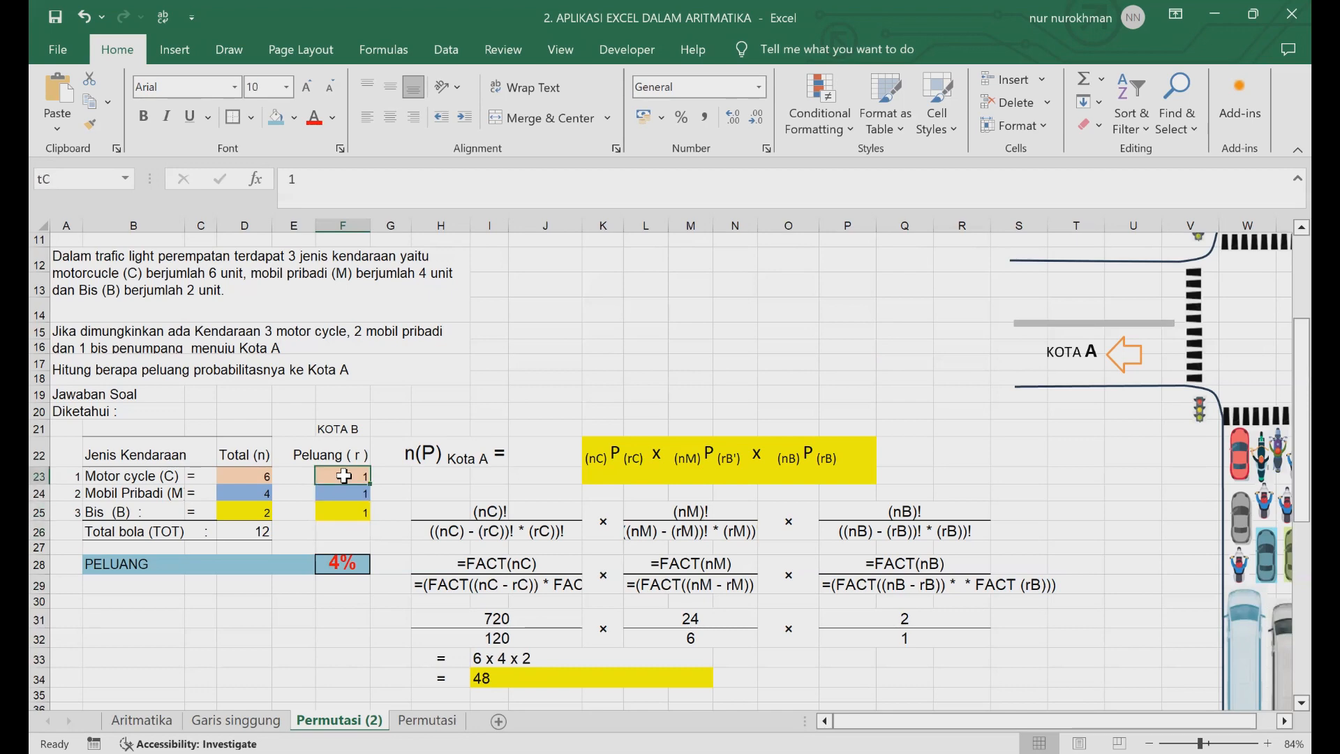
text(2)
key(Return)
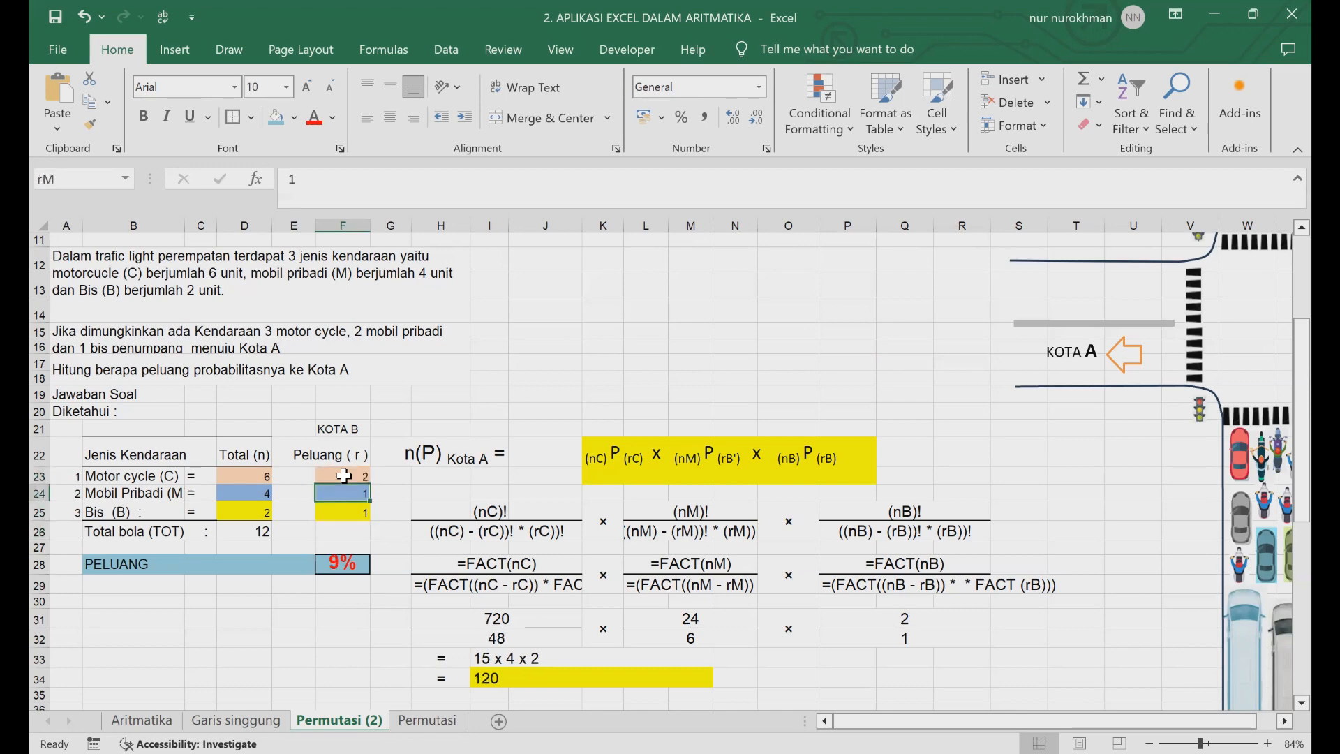
key(Up)
text(3)
key(Return)
key(Up)
text(4)
key(Return)
key(Up)
text(5)
key(Return)
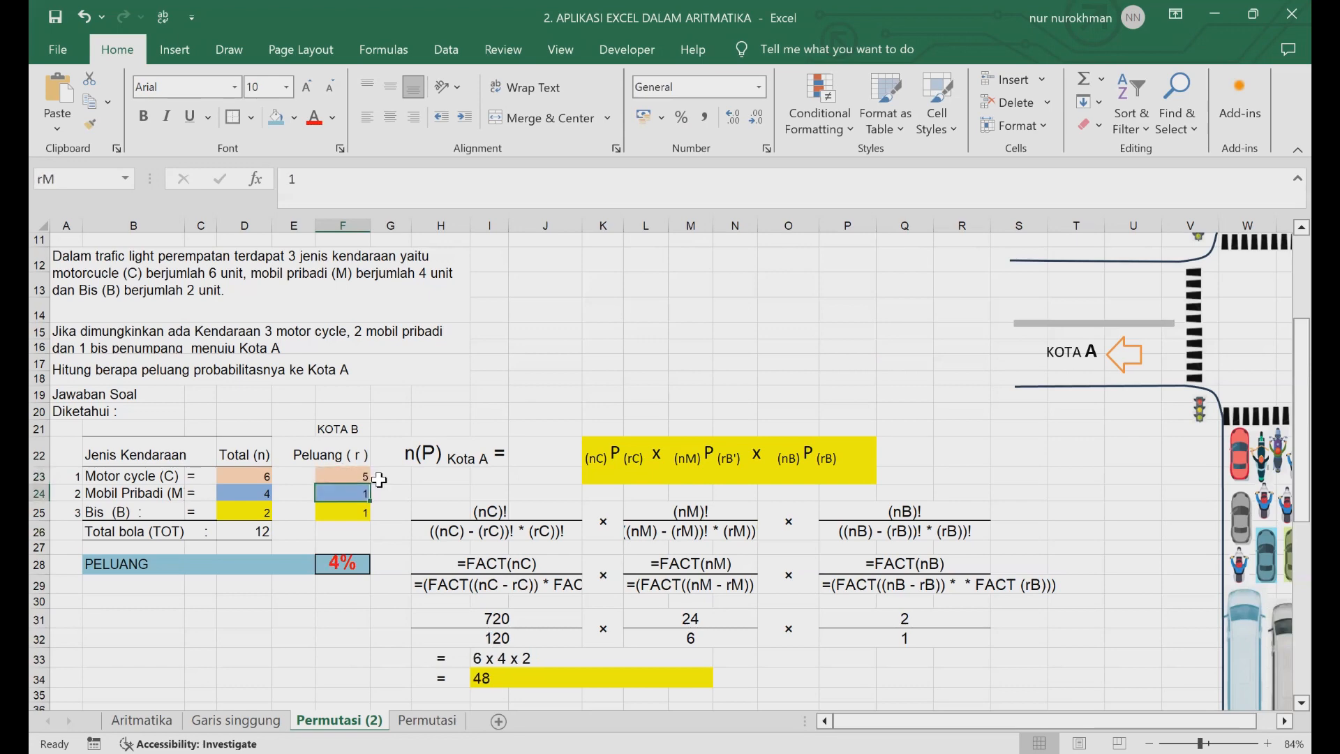
Set the motor cycle Peluang ( r ) value to 3, and try 4 and then 2 for the private car.
click(354, 475)
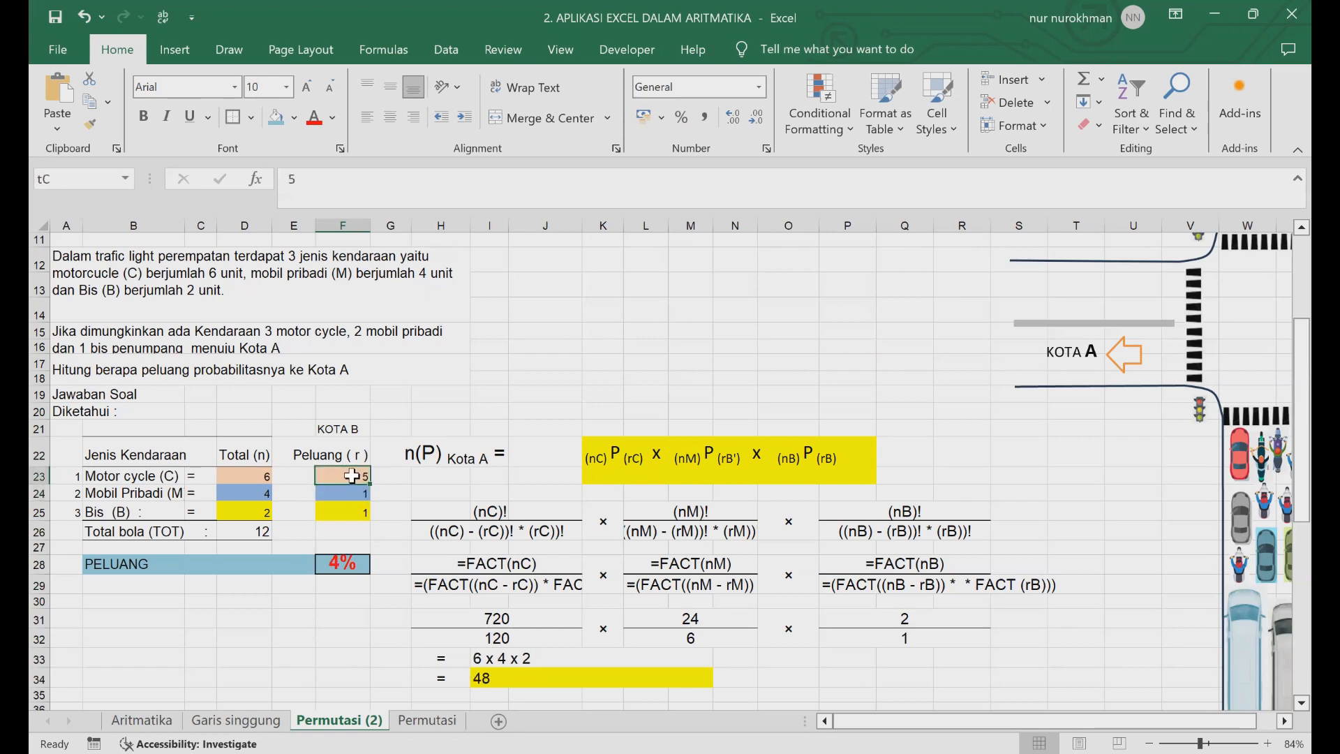
text(3)
key(Return)
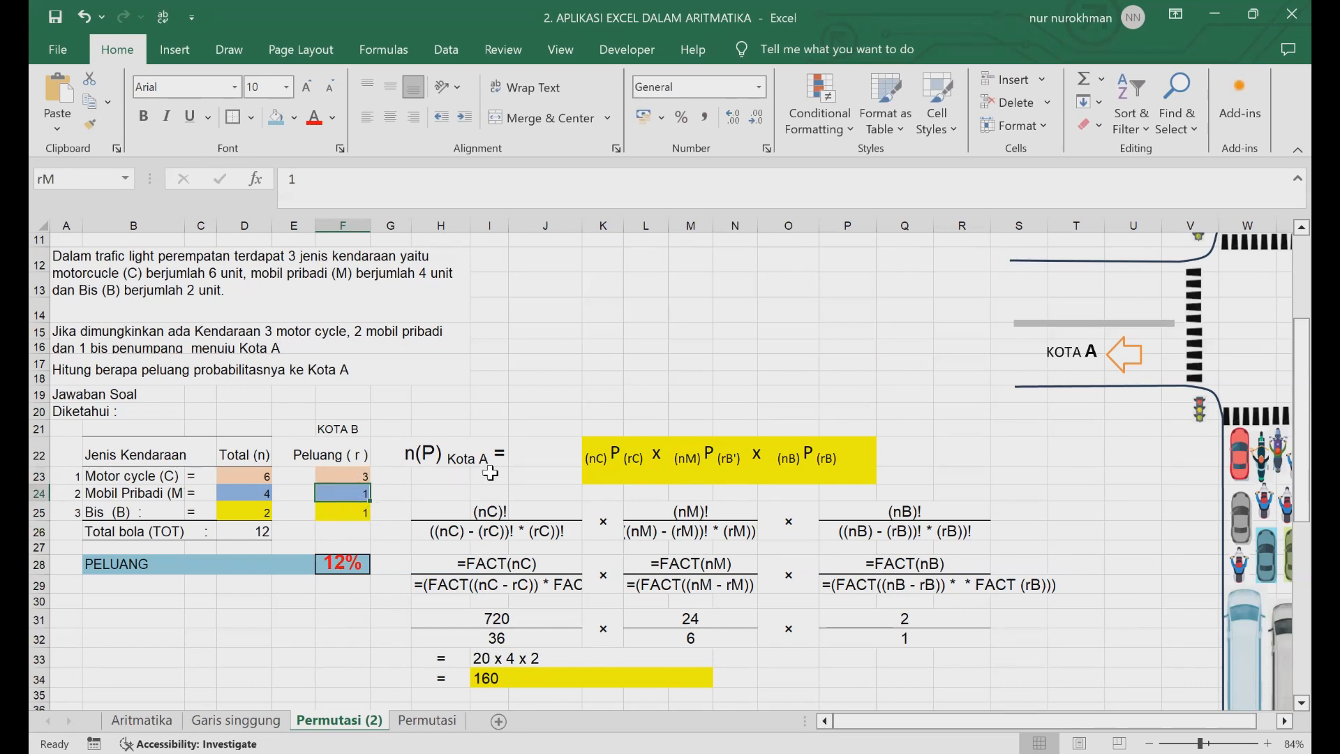
text(4)
key(Return)
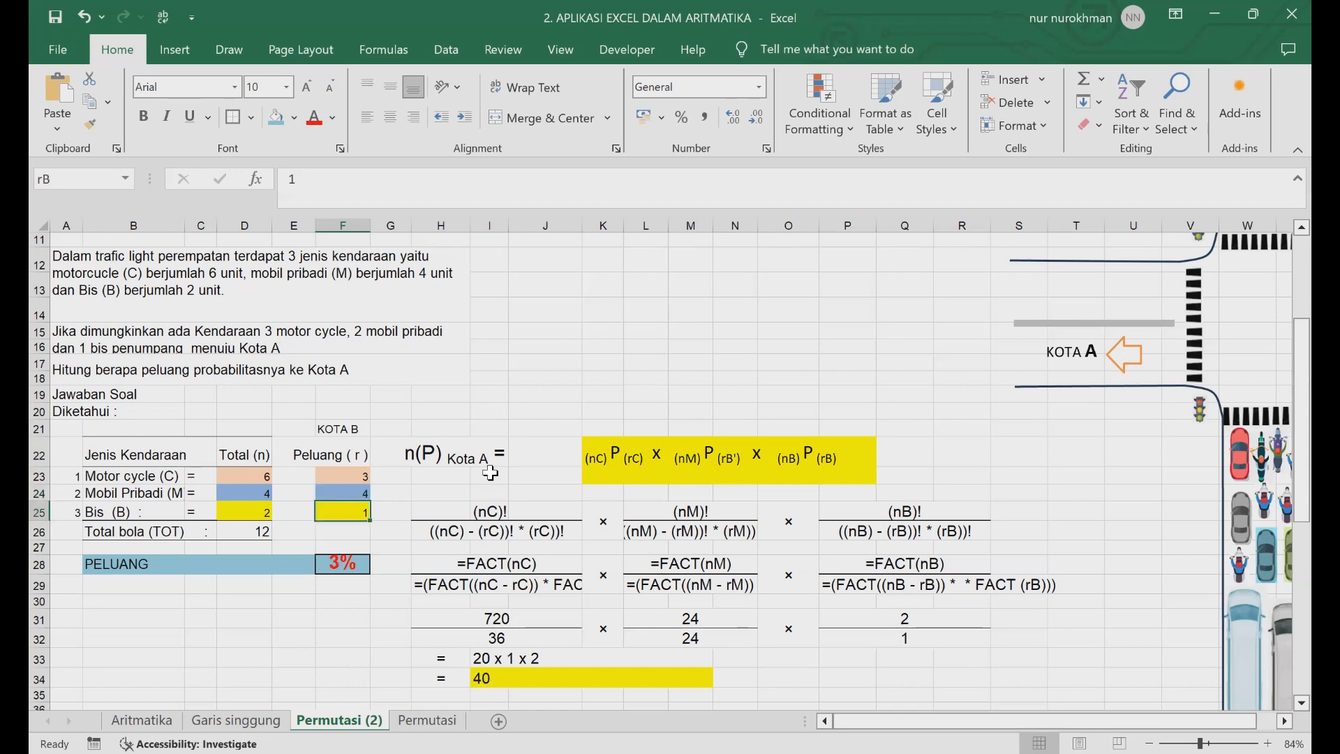
key(Up)
text(2)
key(Return)
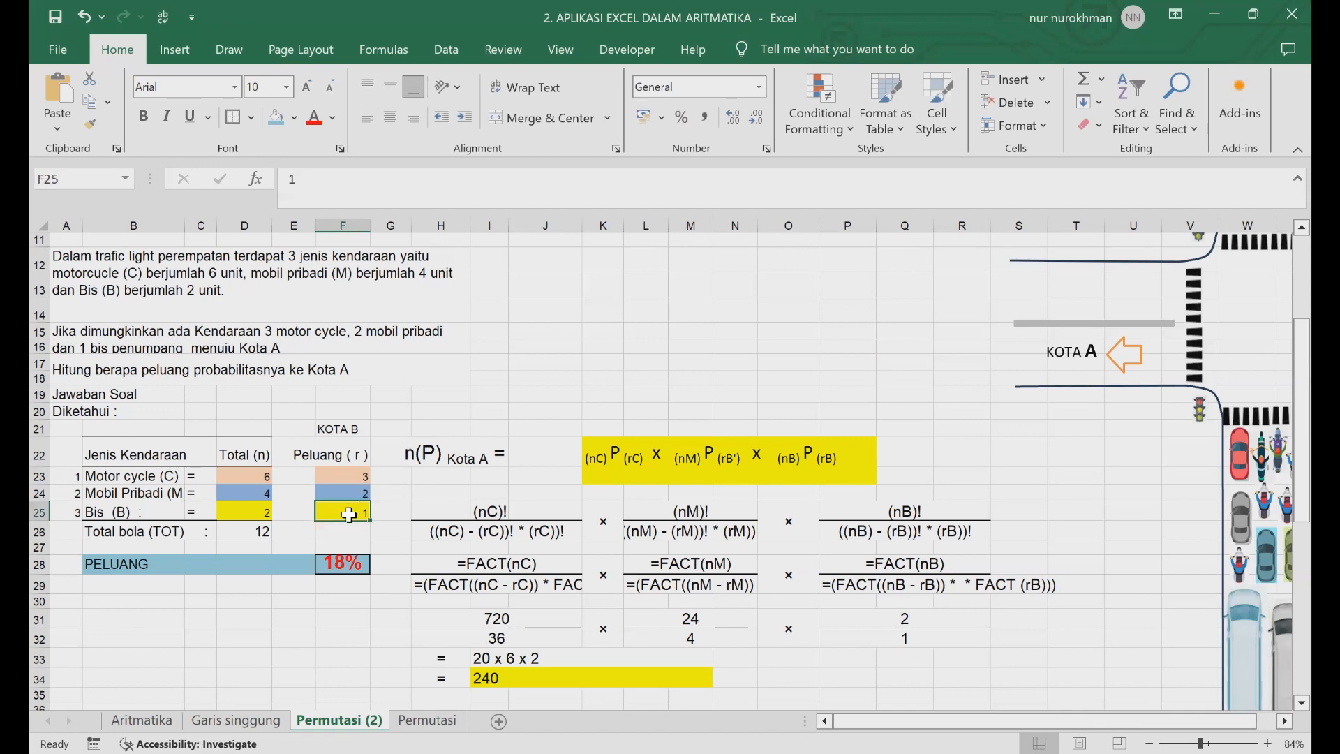
Try a bus value of 2 in the Peluang ( r ) column, then set it back to 1.
text(2)
key(Up)
key(Up)
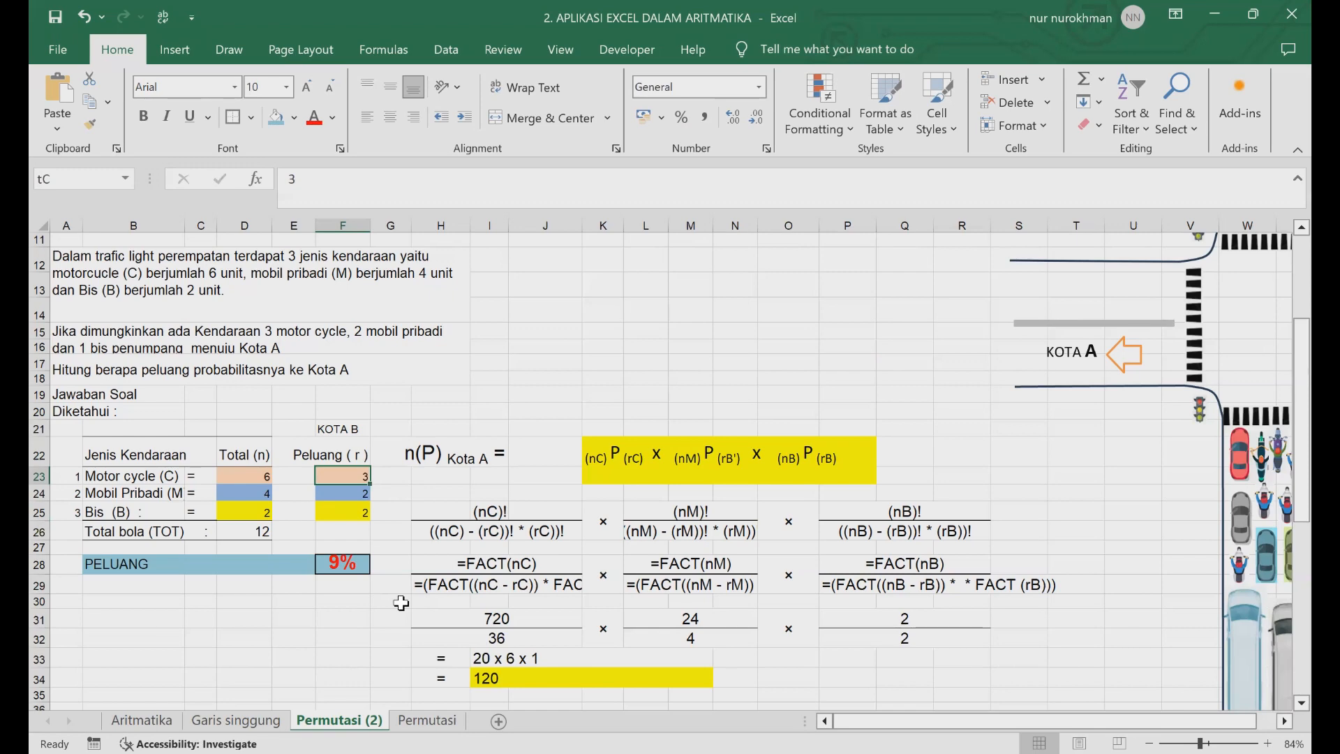
click(340, 511)
text(1)
key(Return)
click(344, 609)
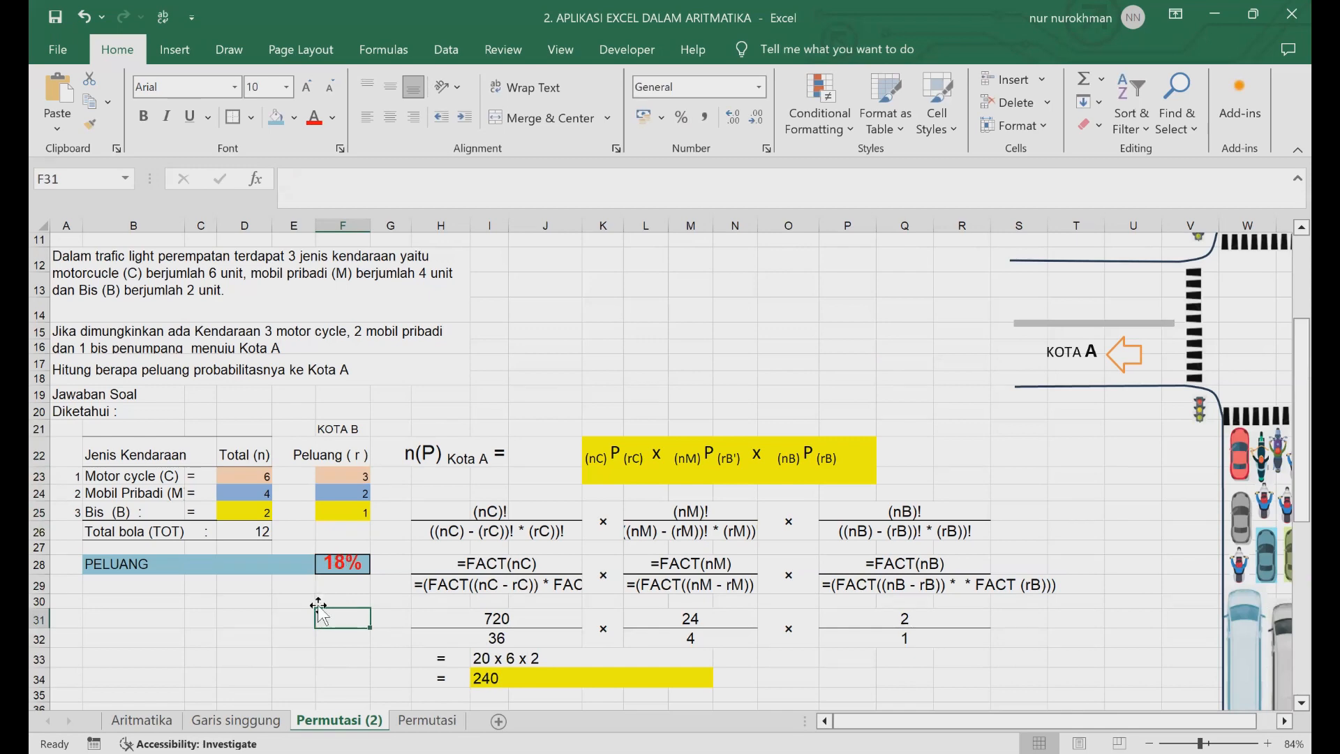
Try a motor cycle value of 4 in the Peluang ( r ) column.
click(333, 460)
click(334, 477)
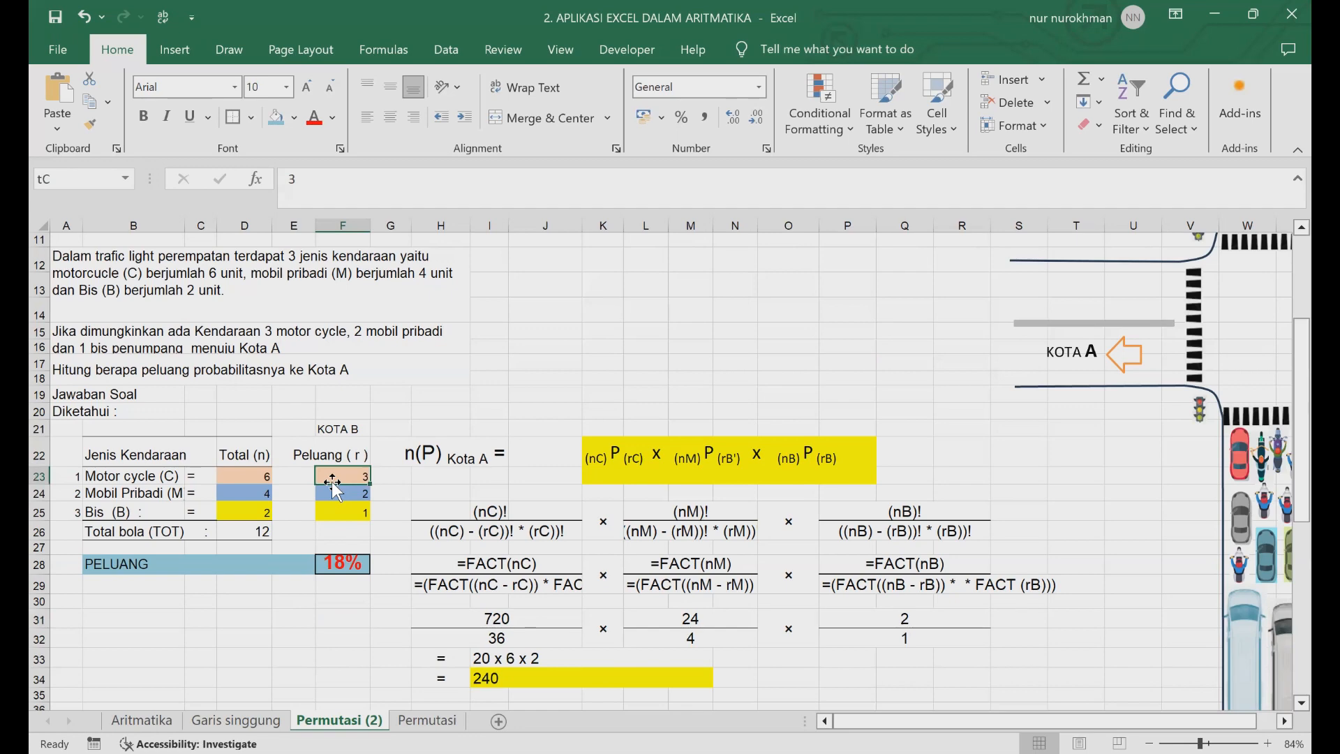
text(4)
key(Return)
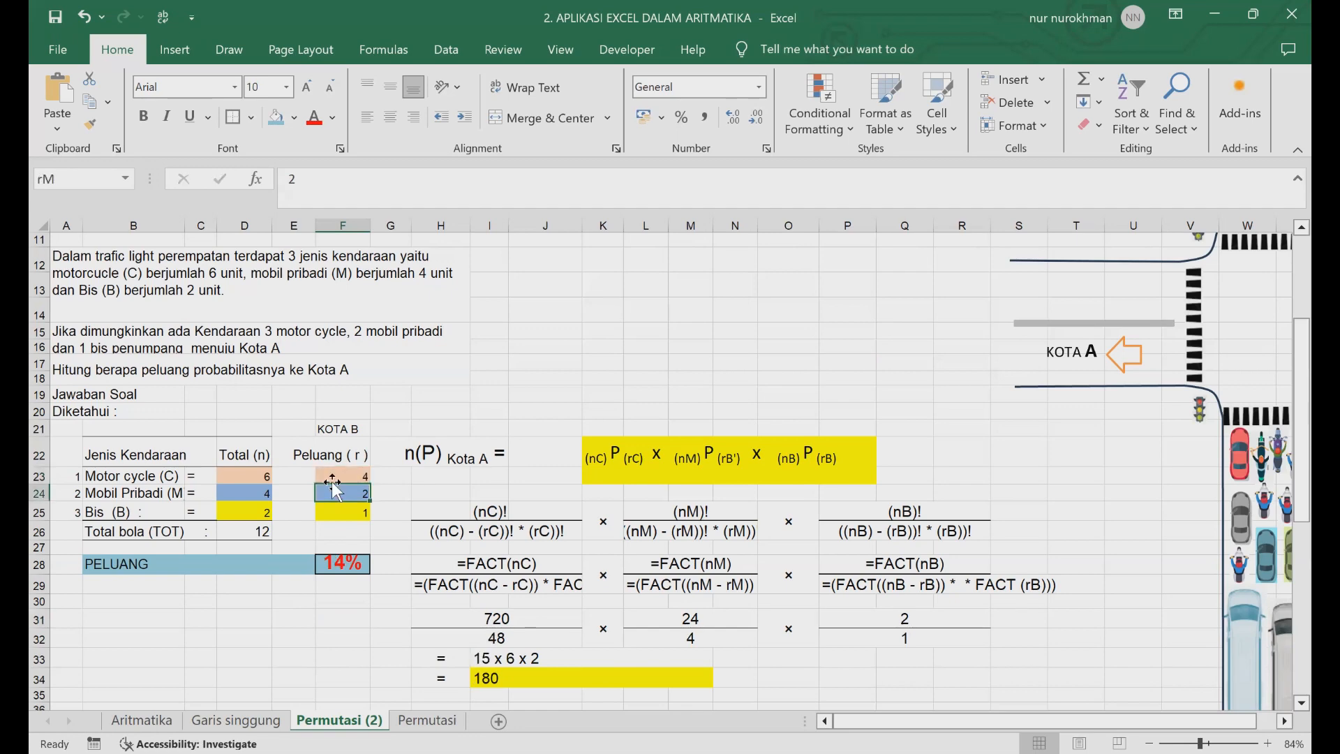
Set the Peluang ( r ) values to 2 for motor cycle and 4 for private car.
click(333, 481)
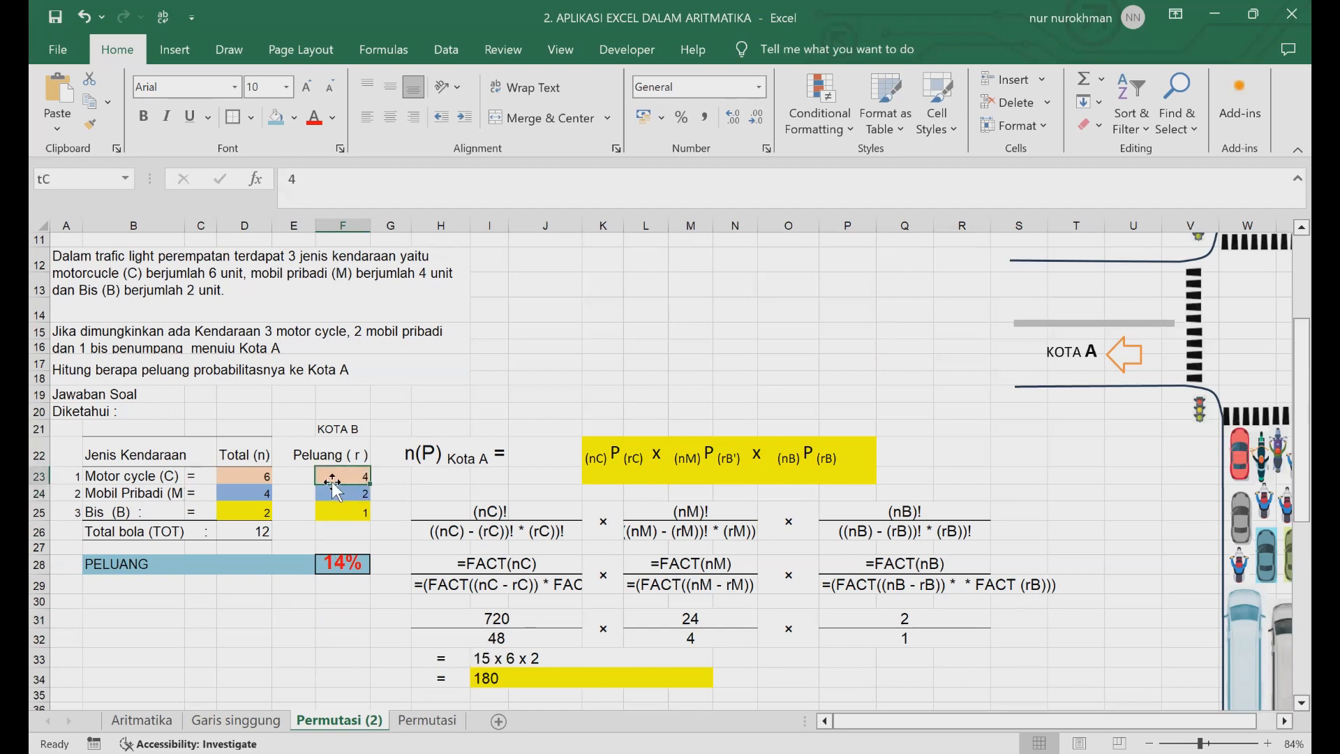
text(2)
key(Return)
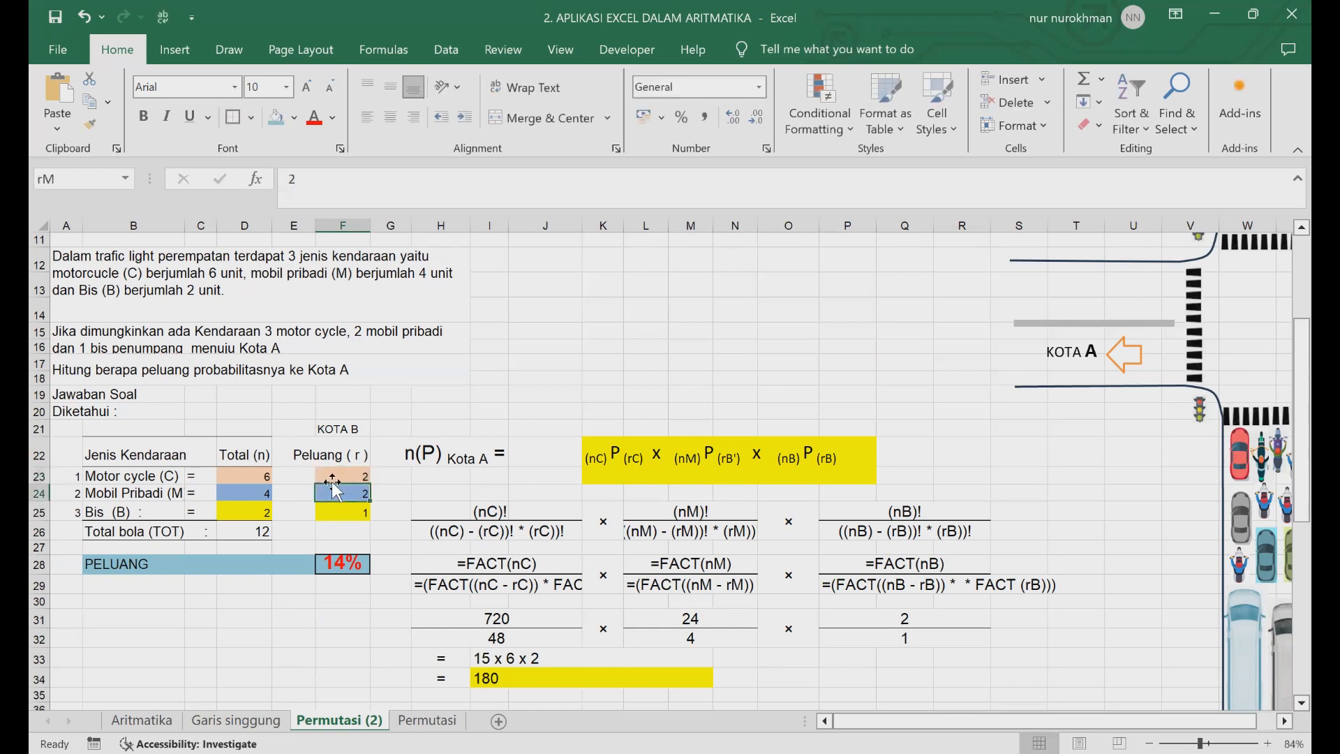
text(4)
key(Return)
click(310, 619)
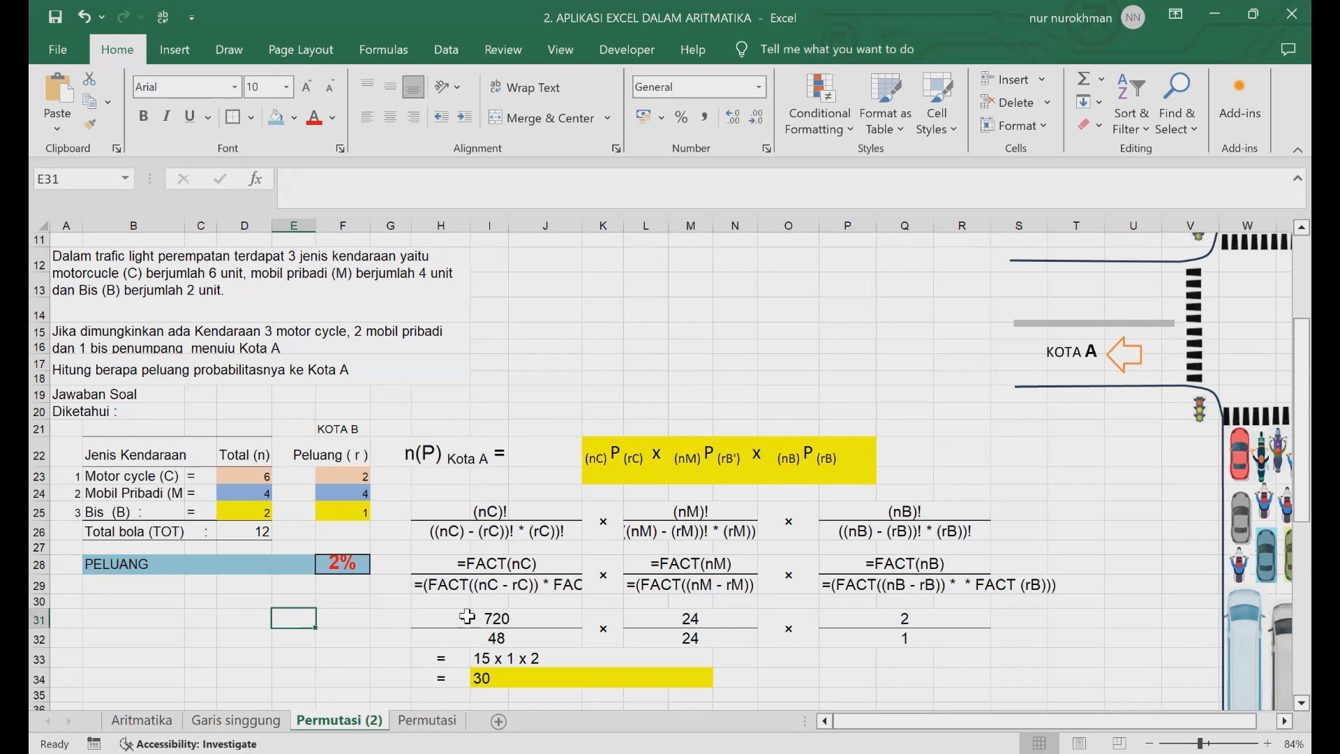
Review the Garis singgung and Aritmatika sheets, then return to the Permutasi (2) sheet.
click(525, 351)
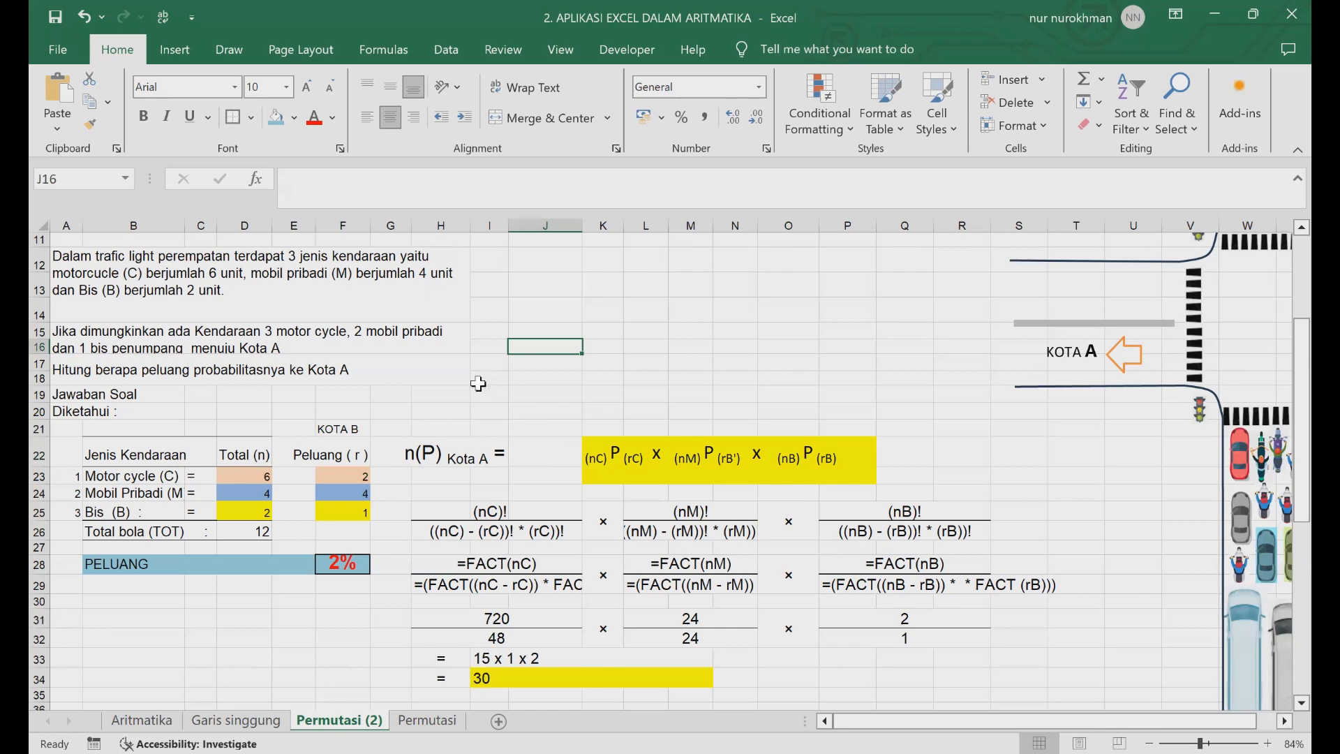
click(439, 375)
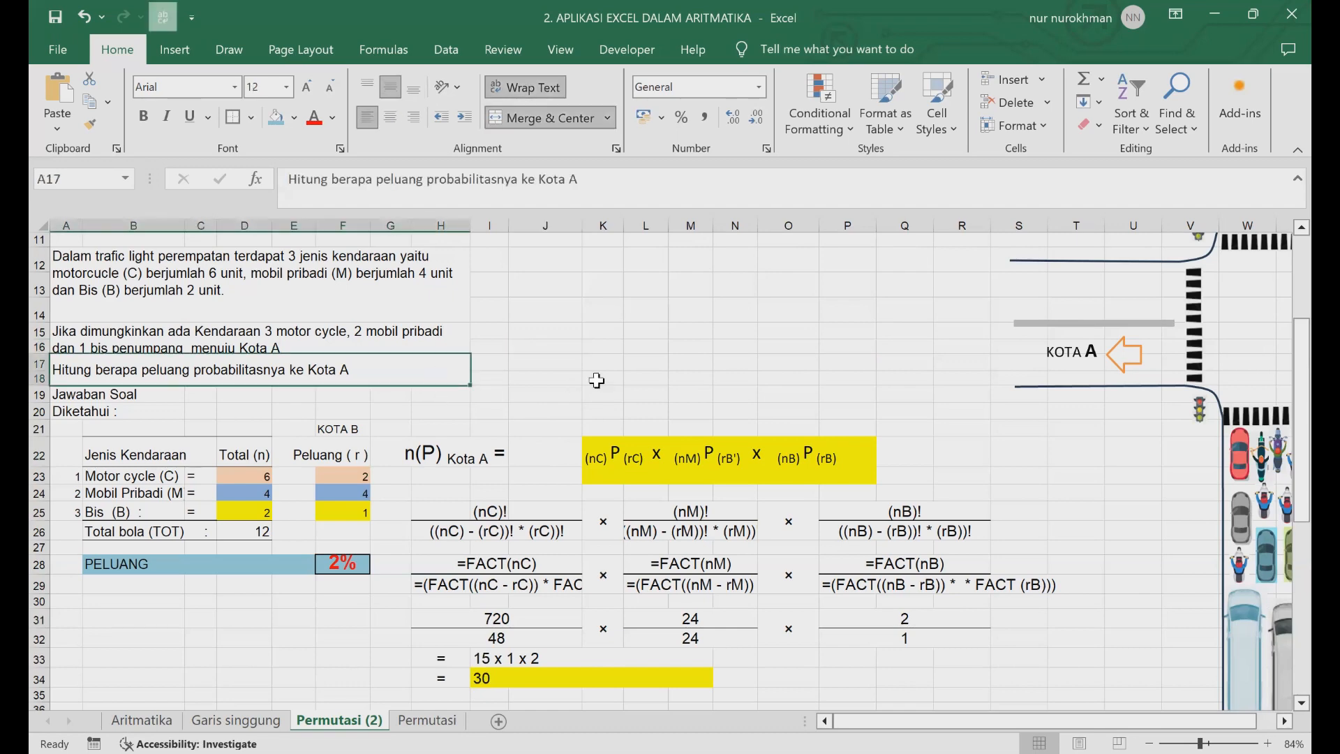
click(219, 721)
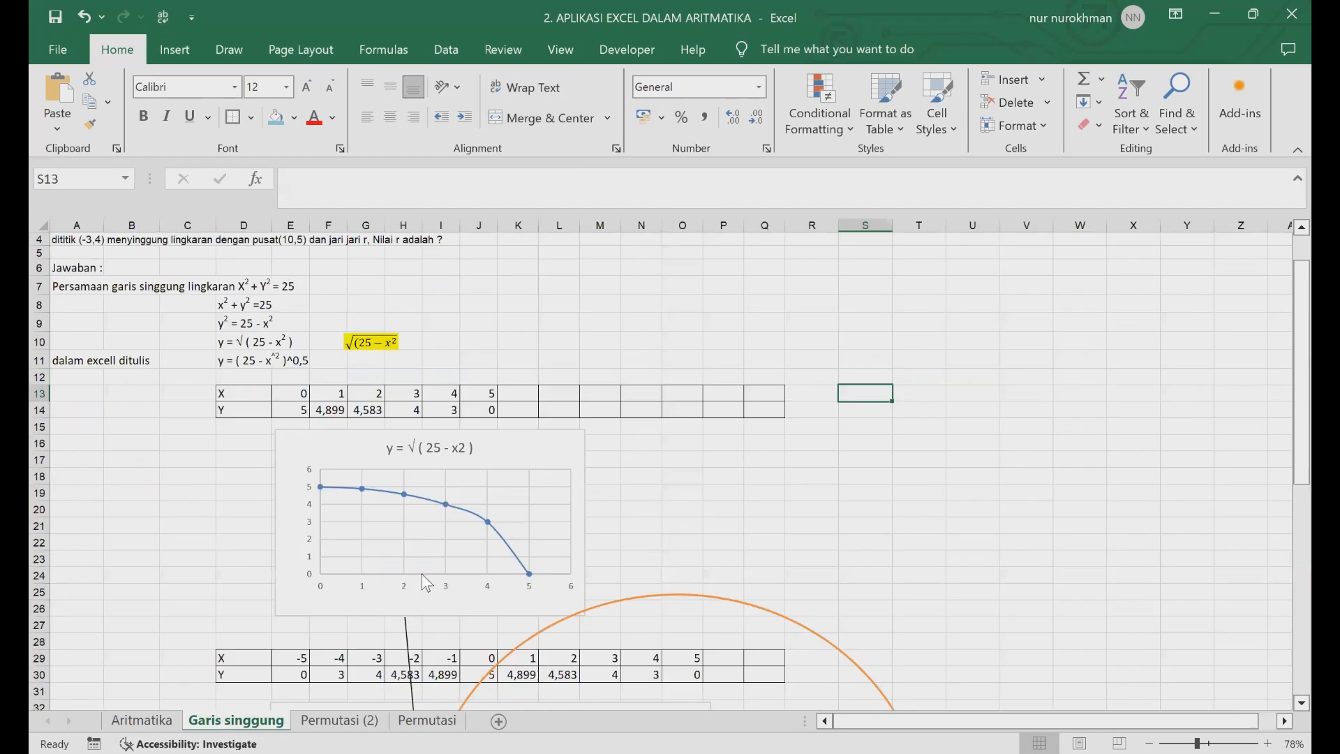
click(149, 720)
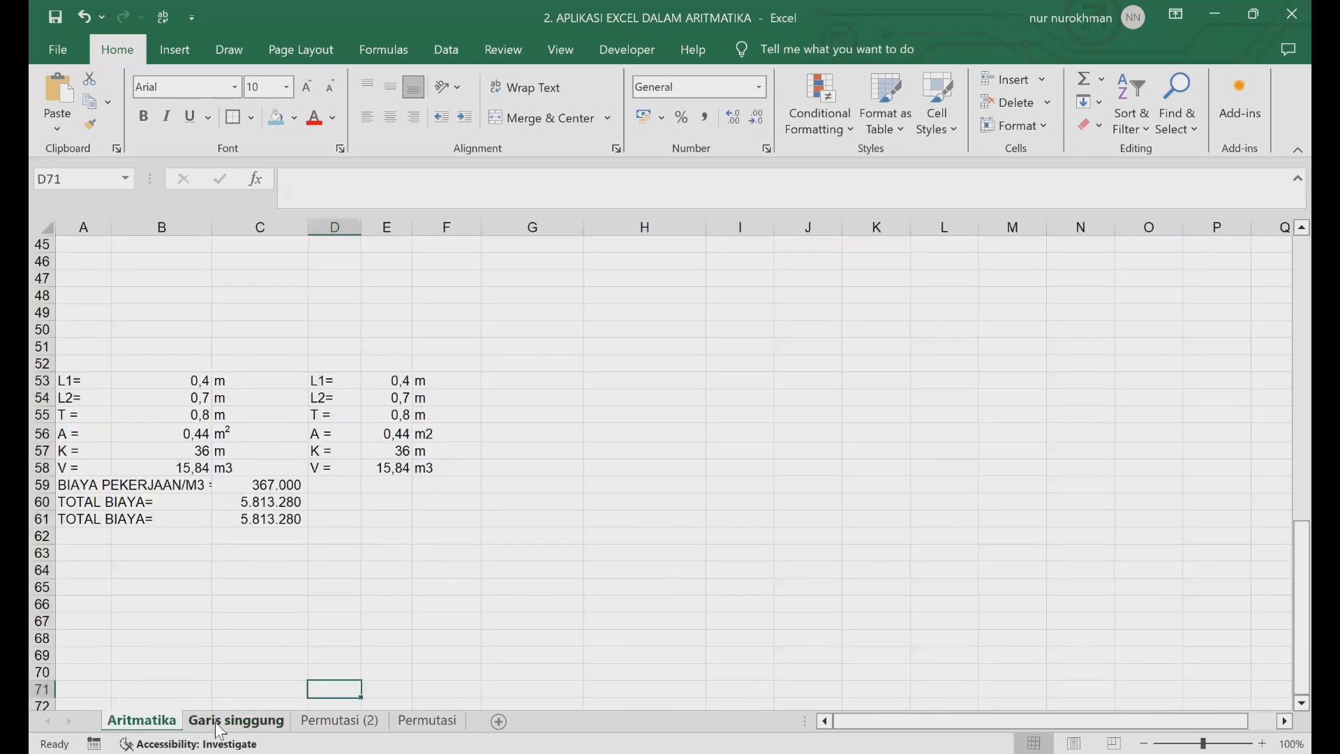
click(237, 720)
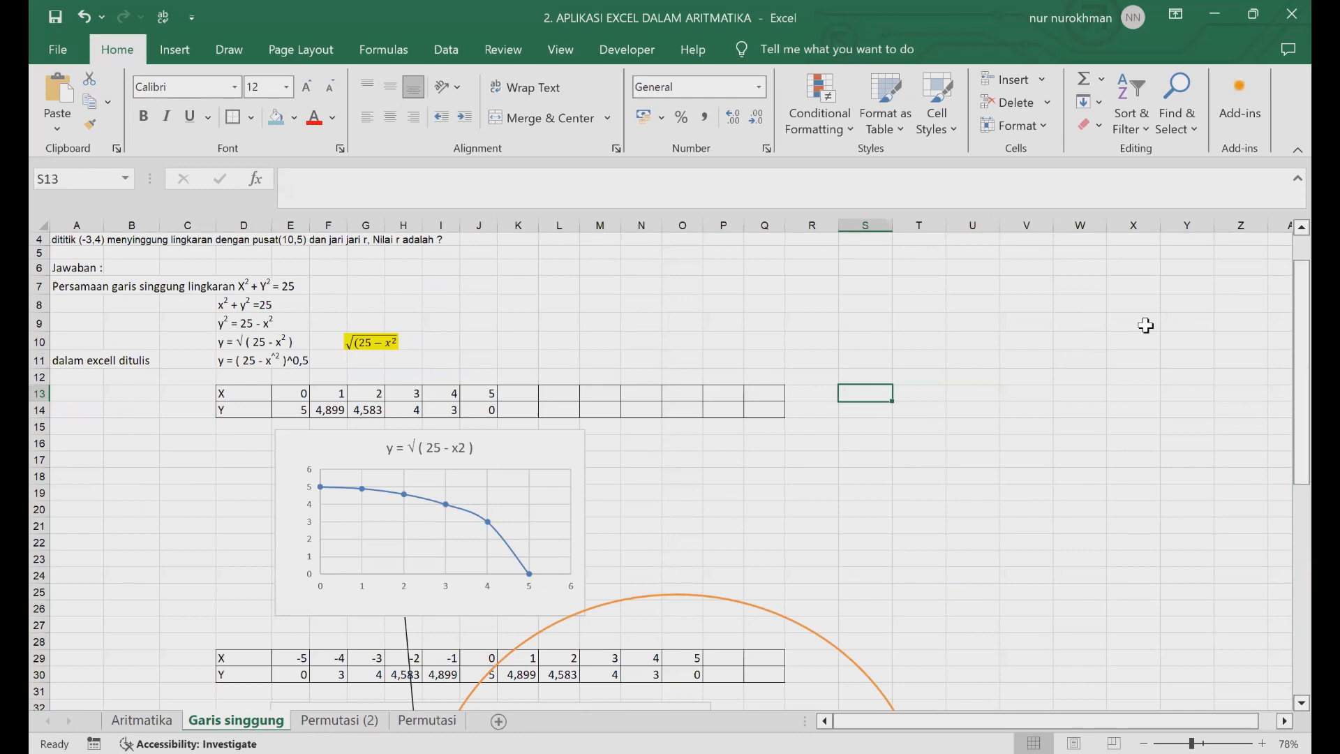
click(374, 722)
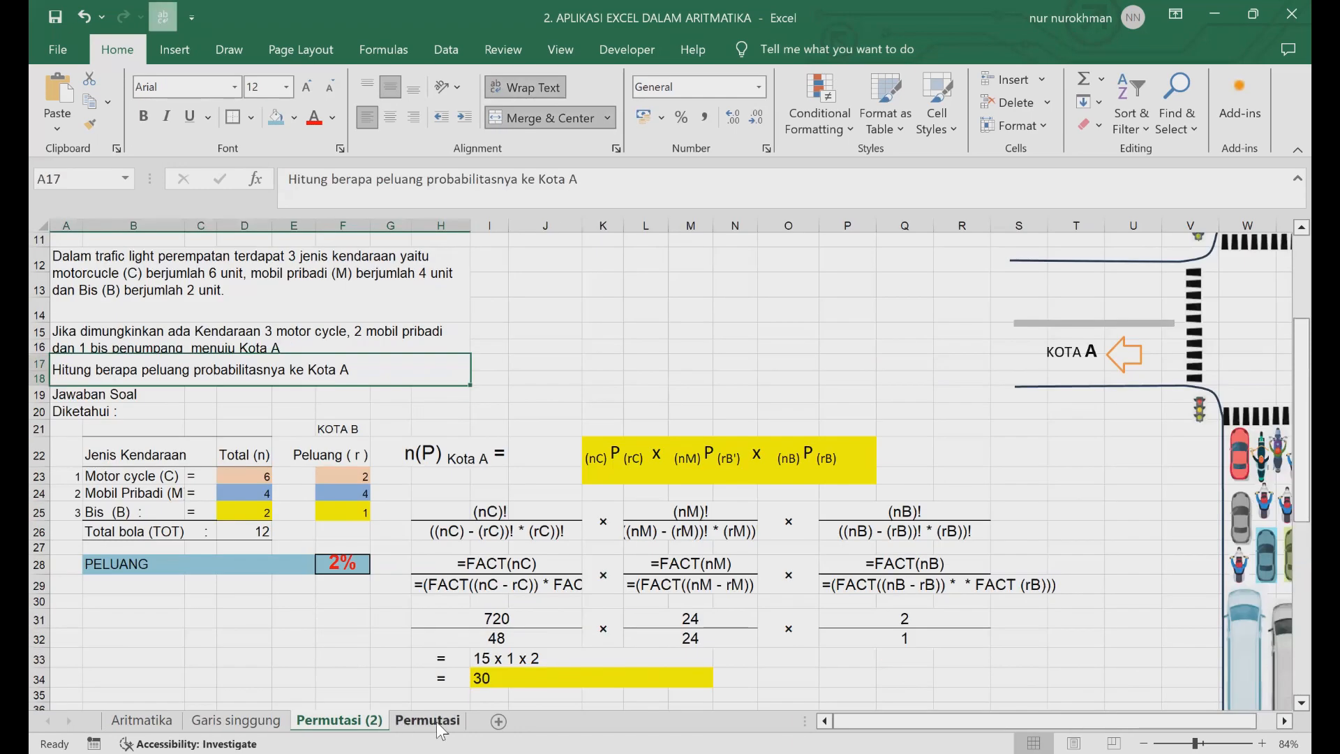